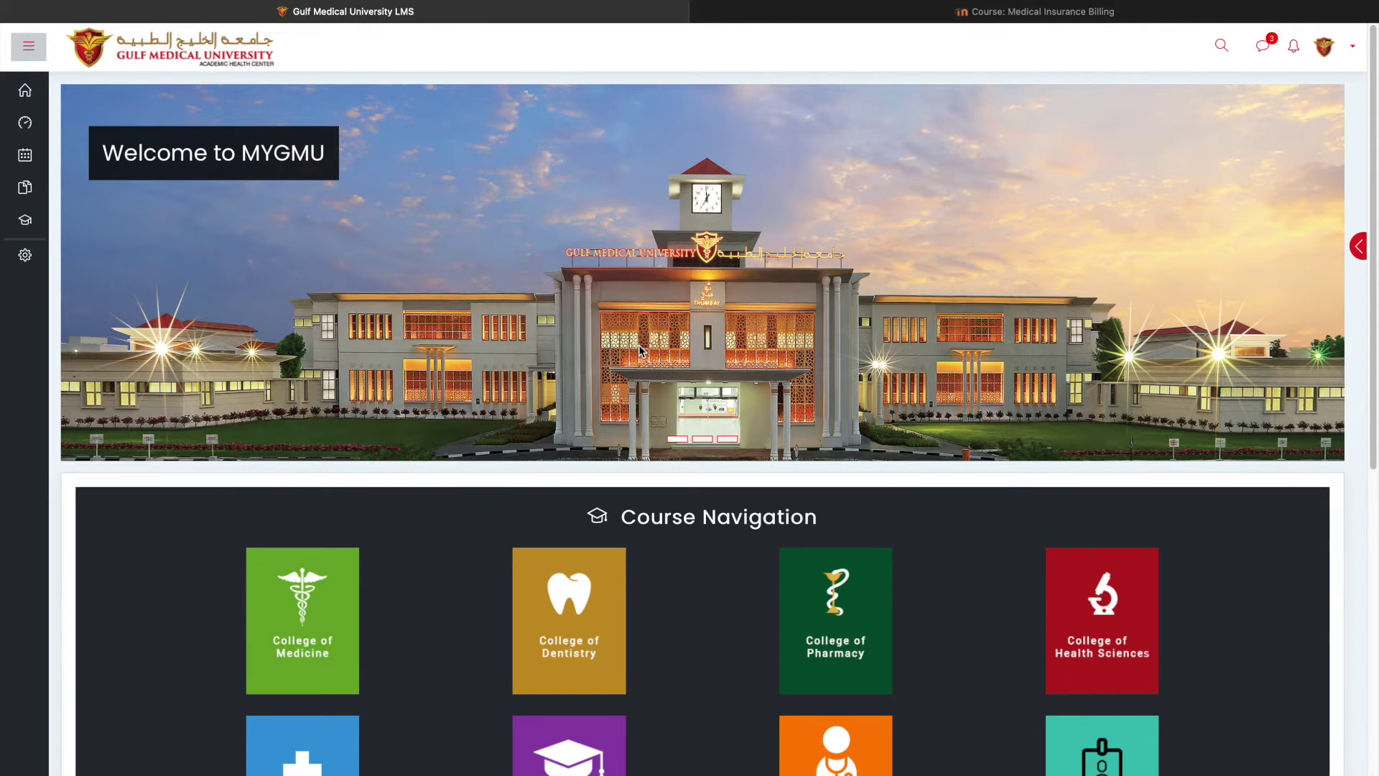
# Scroll the MyGMU home page, then switch to the 'Course: Medical Insurance Billing' tab.
pyautogui.scroll(-2, 641, 351)
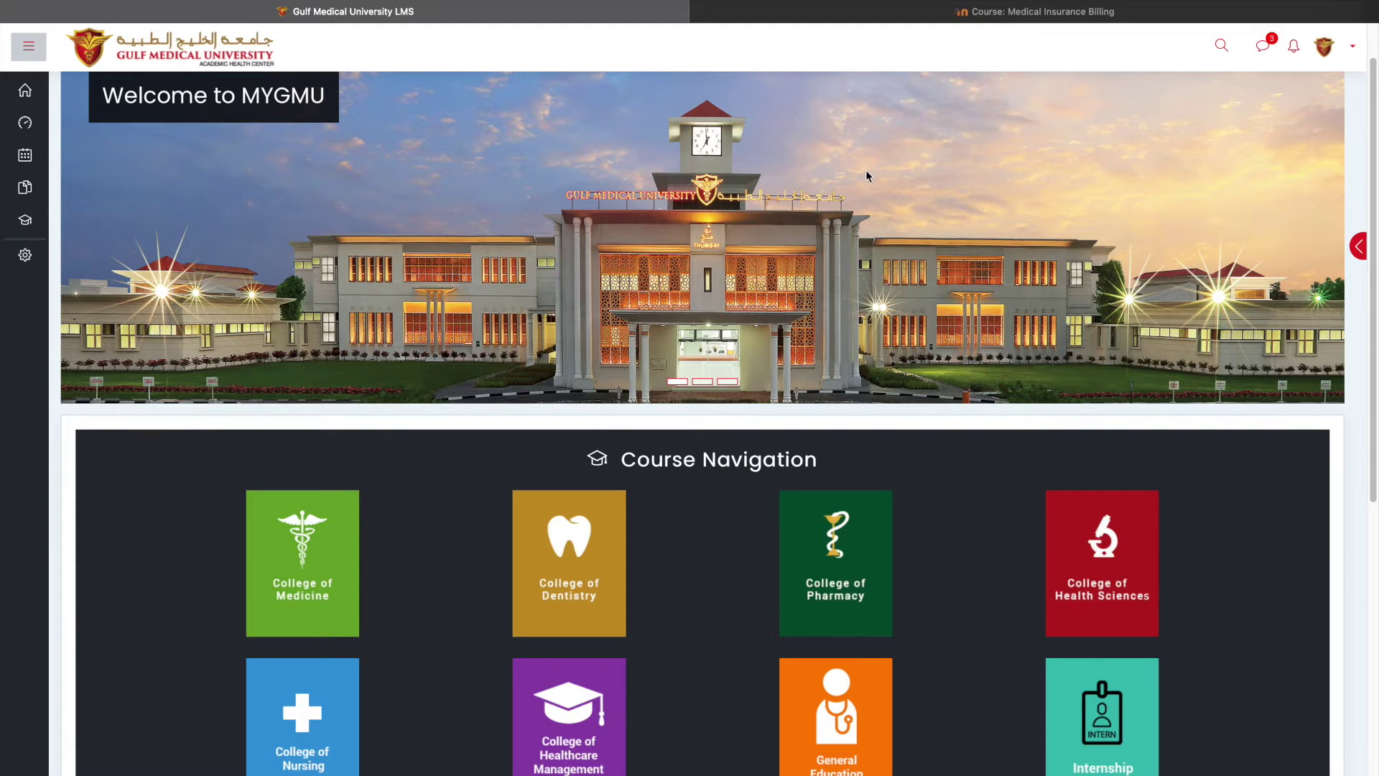
pyautogui.click(1034, 11)
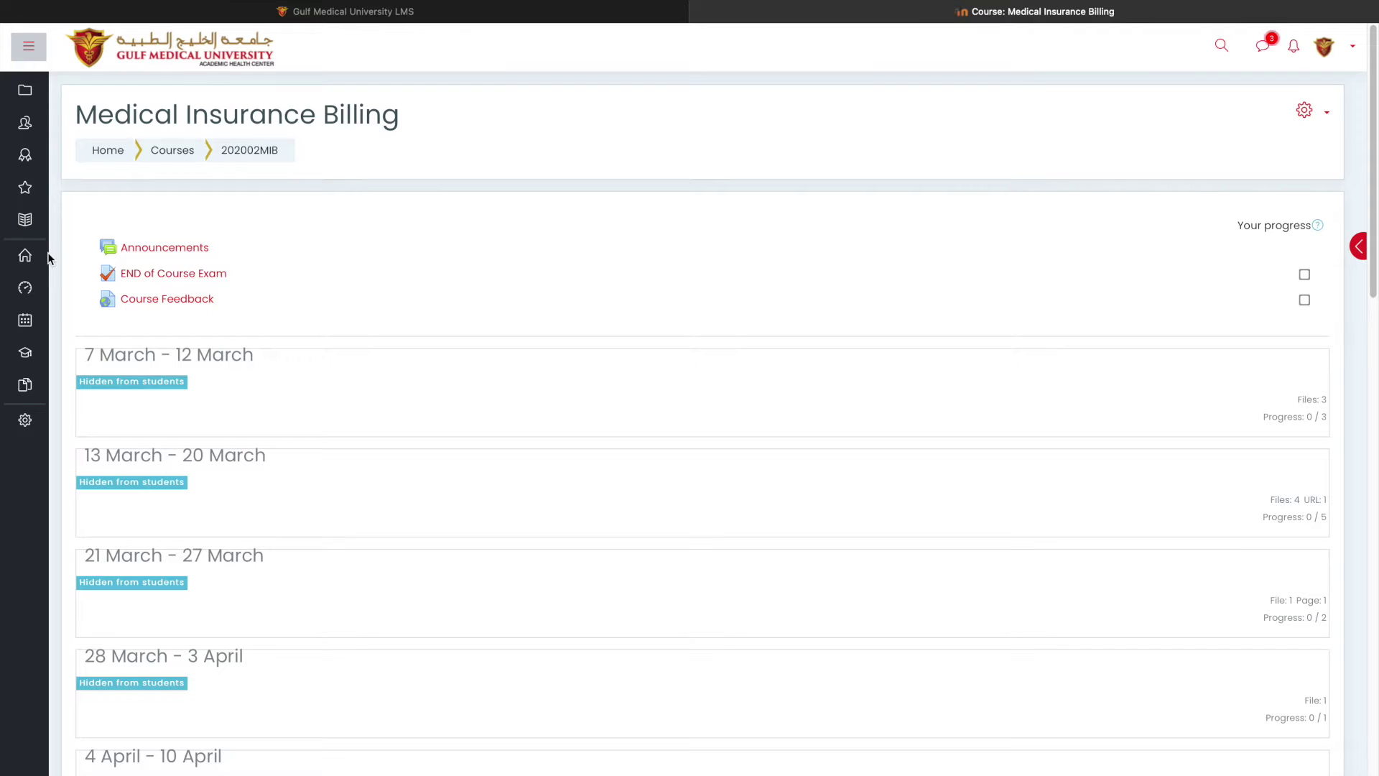
pyautogui.click(138, 275)
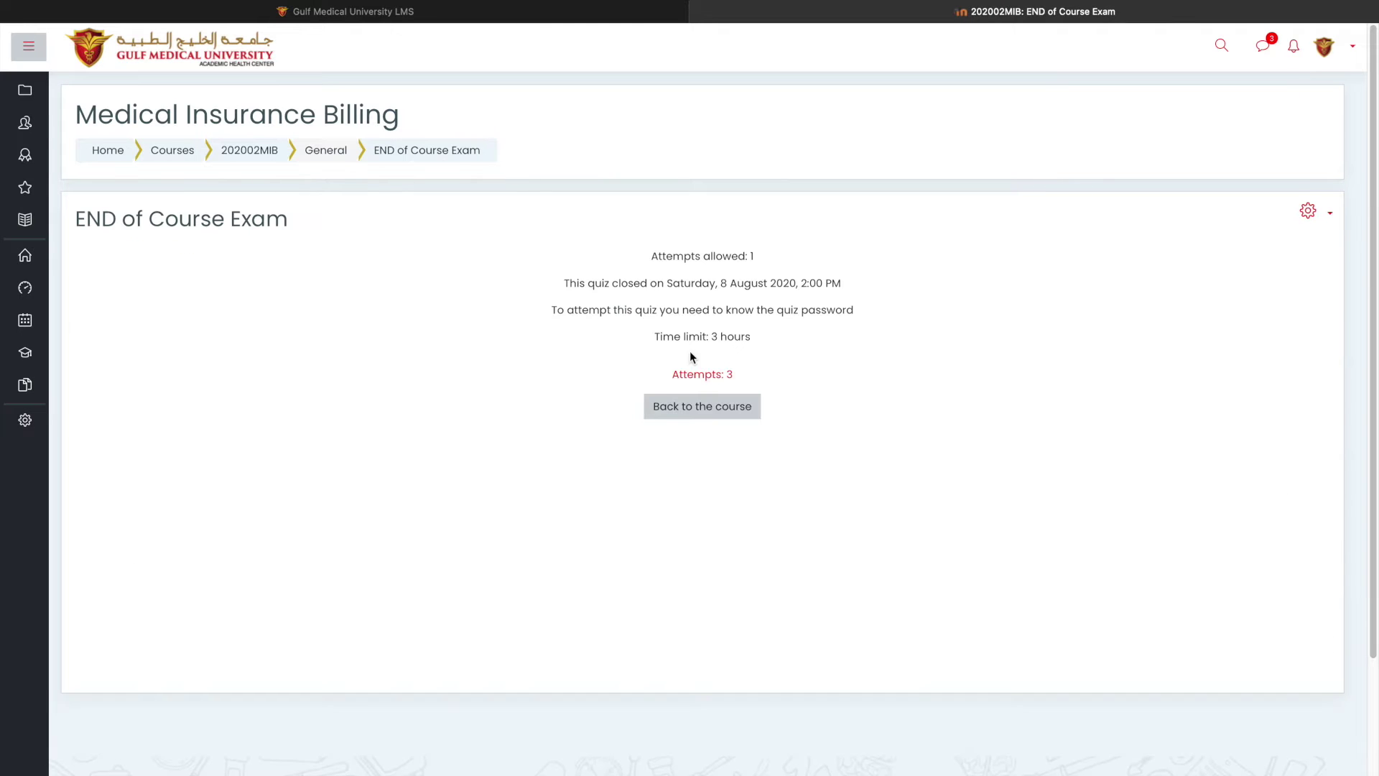
pyautogui.click(1310, 212)
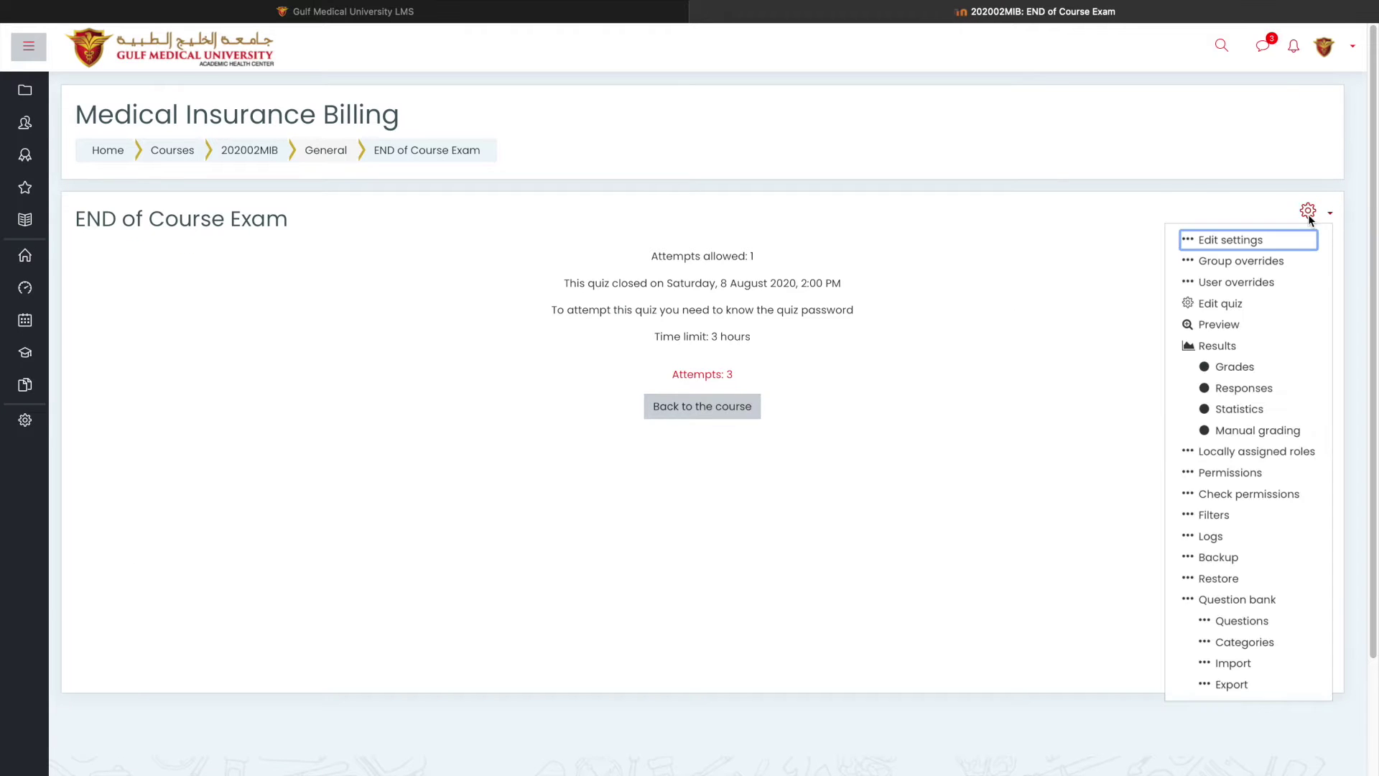
pyautogui.click(1226, 304)
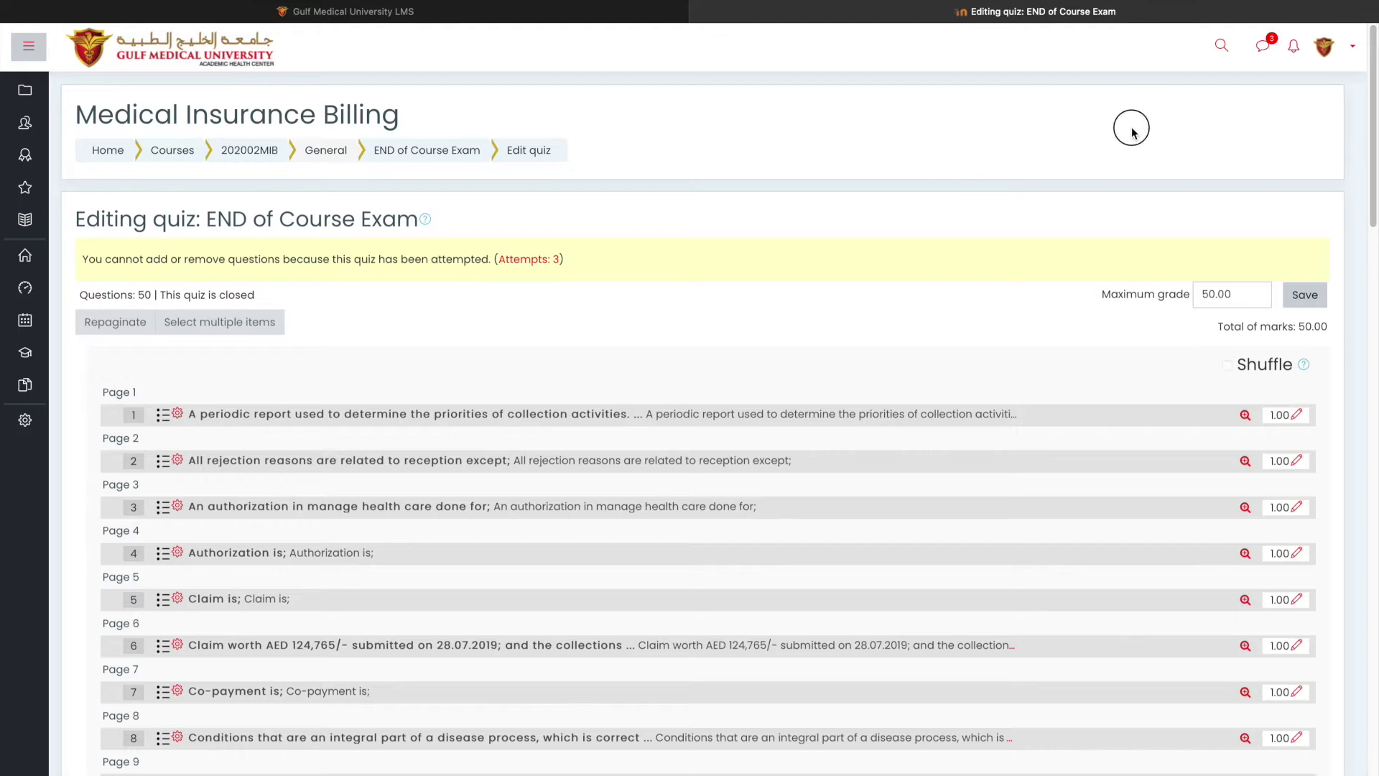
pyautogui.click(251, 151)
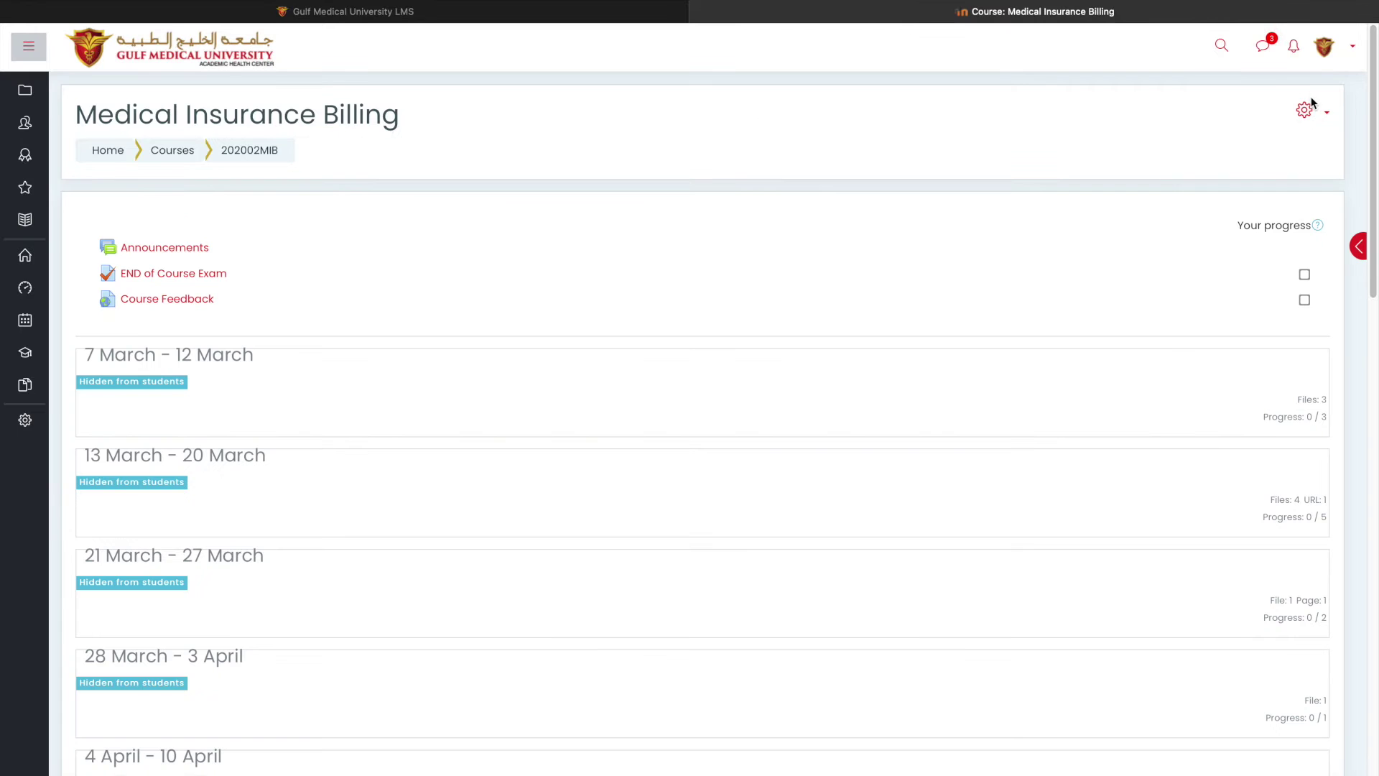
pyautogui.click(1306, 110)
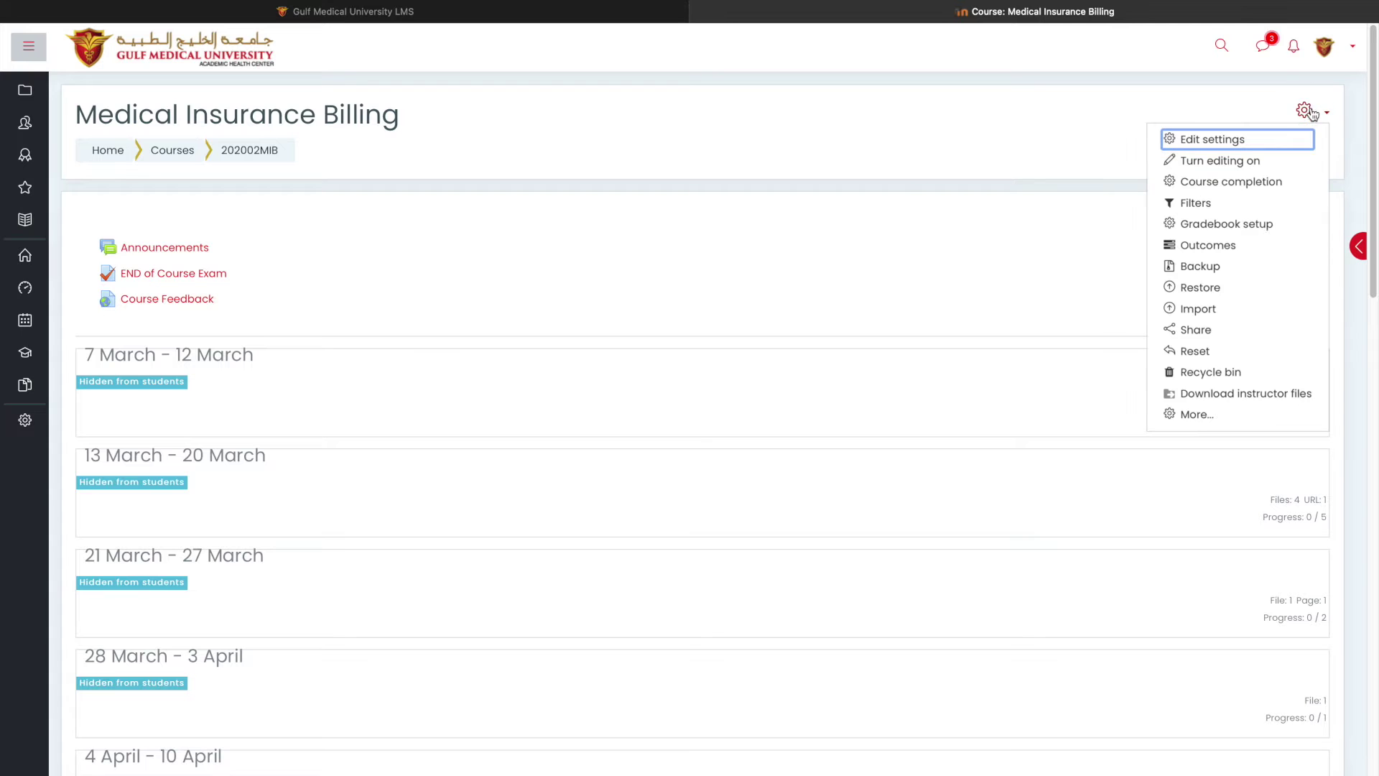
# Go from course administration to the Questions bank and list the 'Select a category' options.
pyautogui.click(1194, 416)
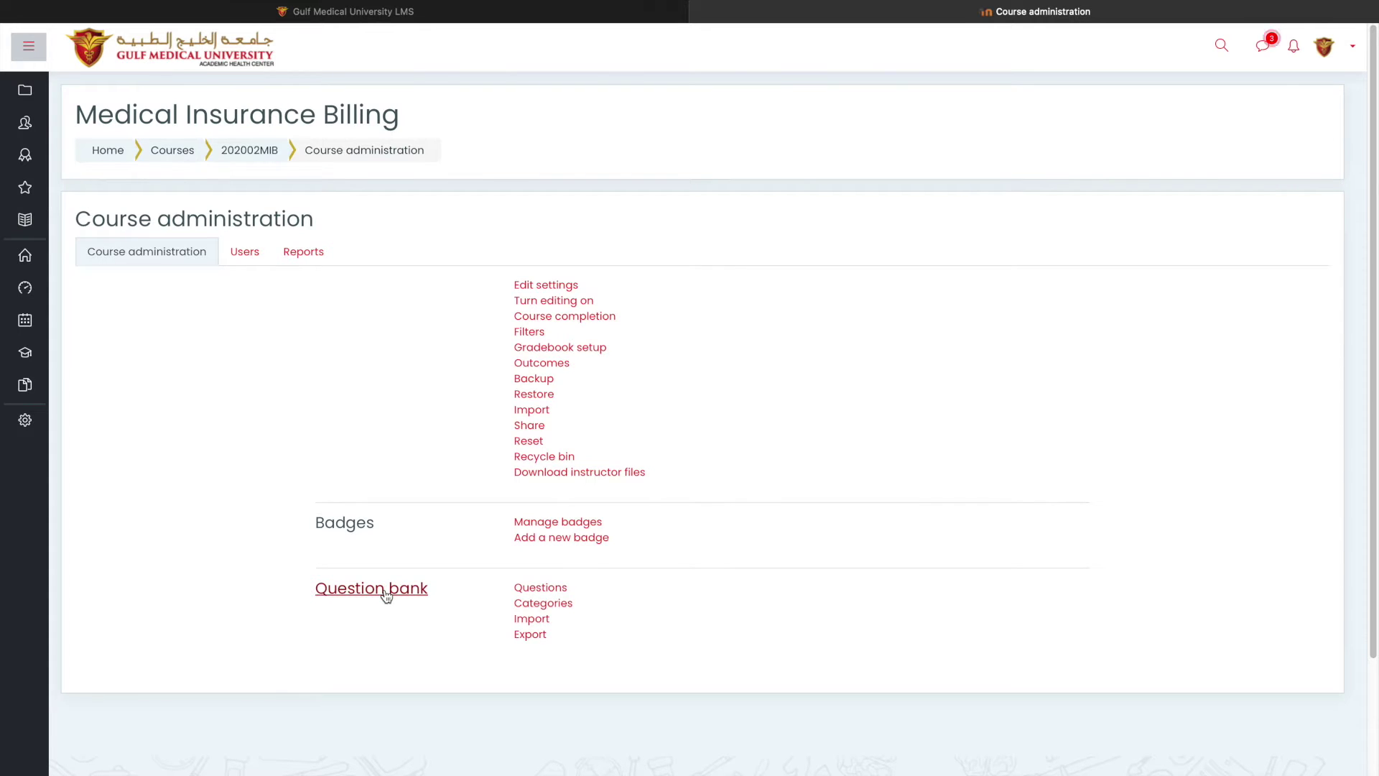
pyautogui.click(528, 590)
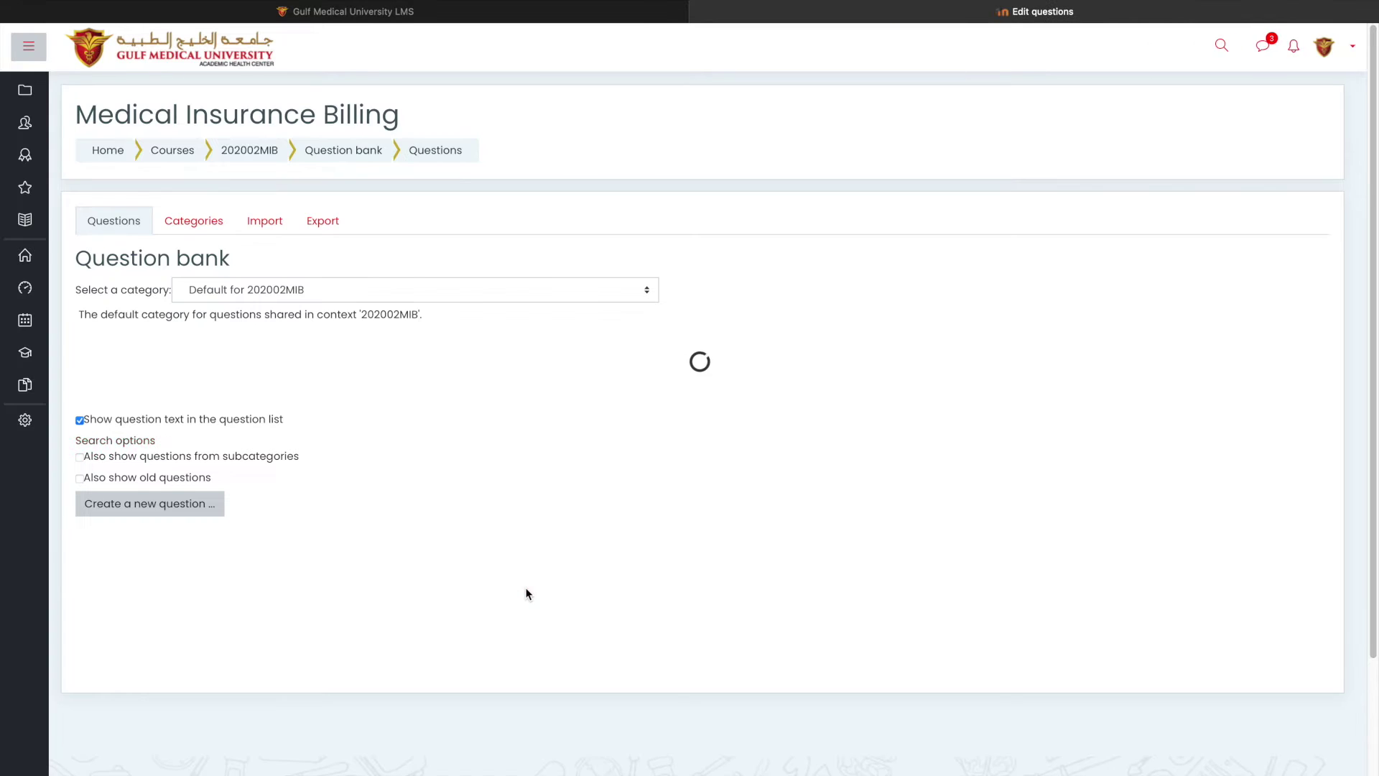
pyautogui.click(347, 291)
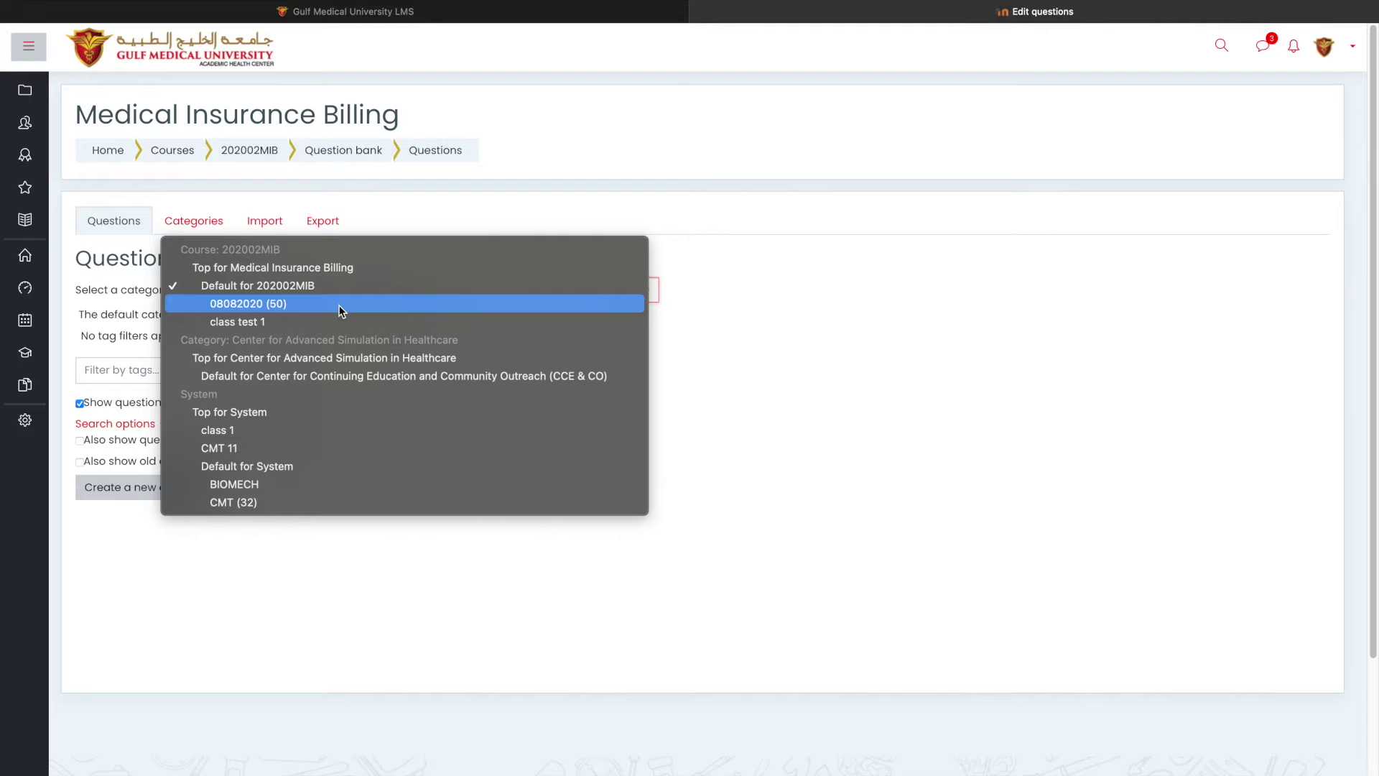
pyautogui.click(269, 307)
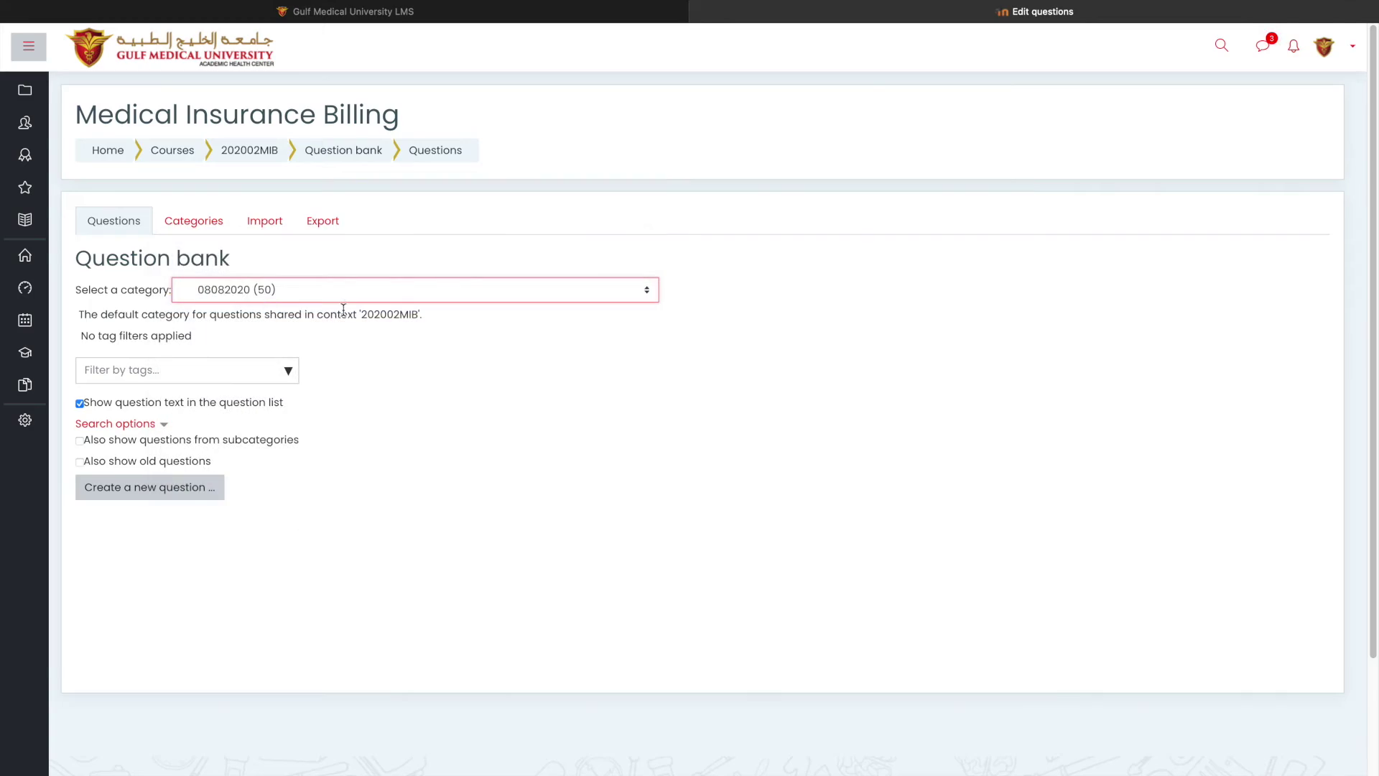
pyautogui.scroll(-8, 344, 346)
pyautogui.scroll(-18, 343, 342)
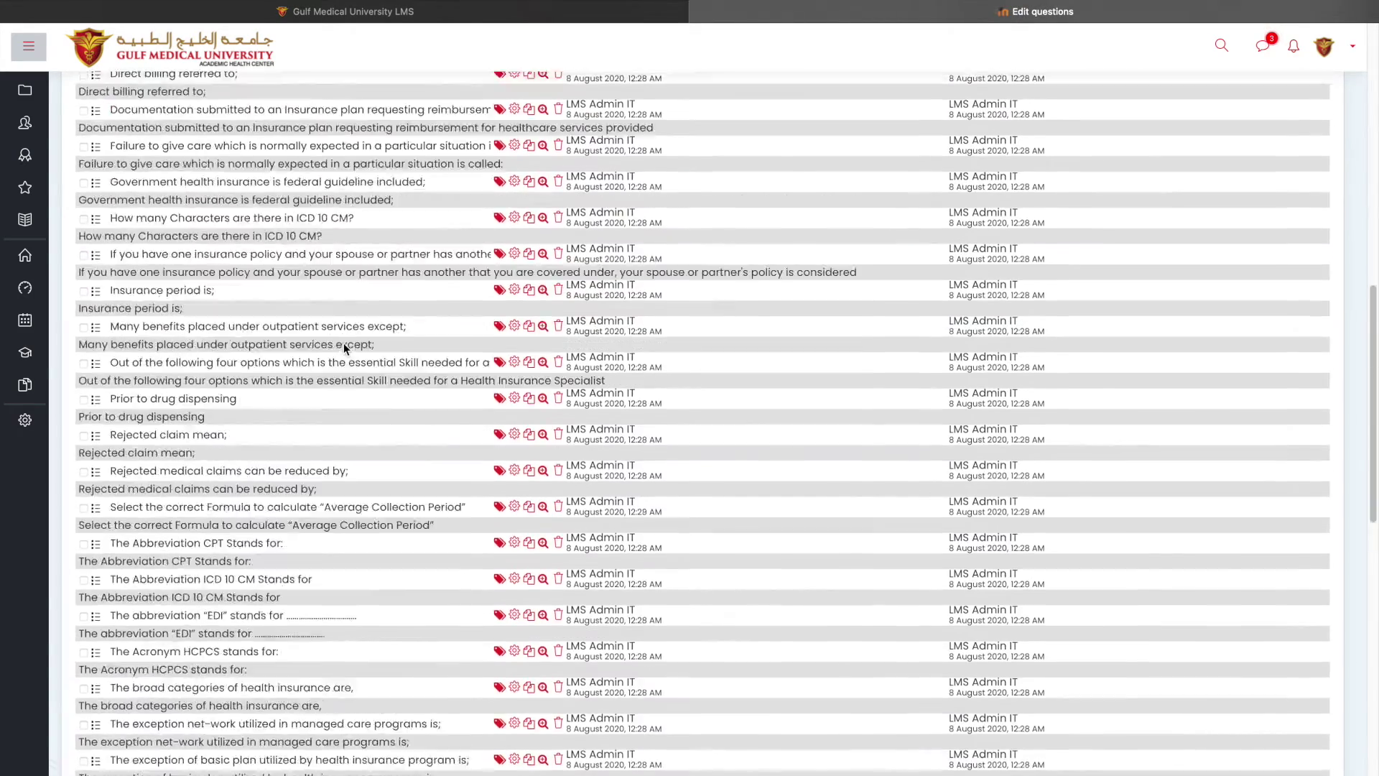
pyautogui.scroll(10, 344, 344)
pyautogui.scroll(15, 344, 343)
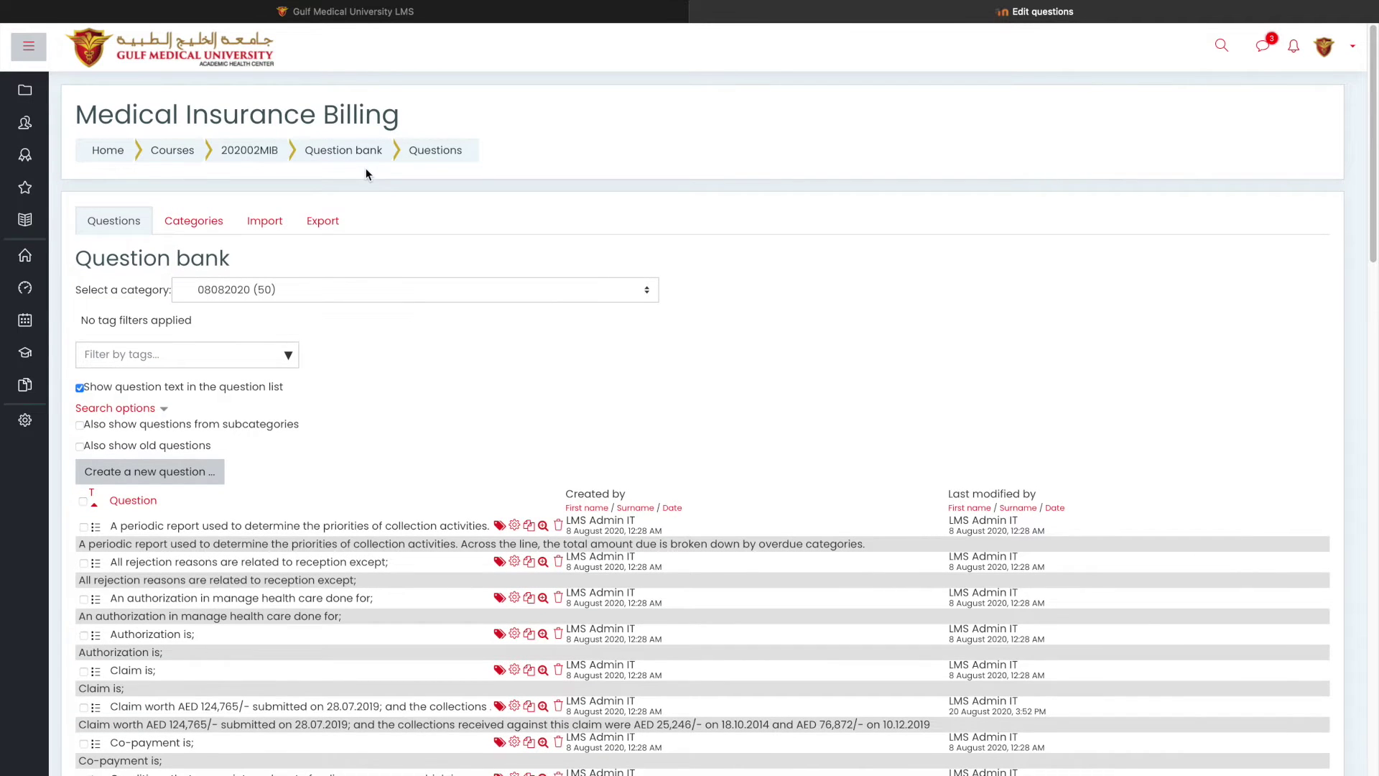
pyautogui.click(191, 224)
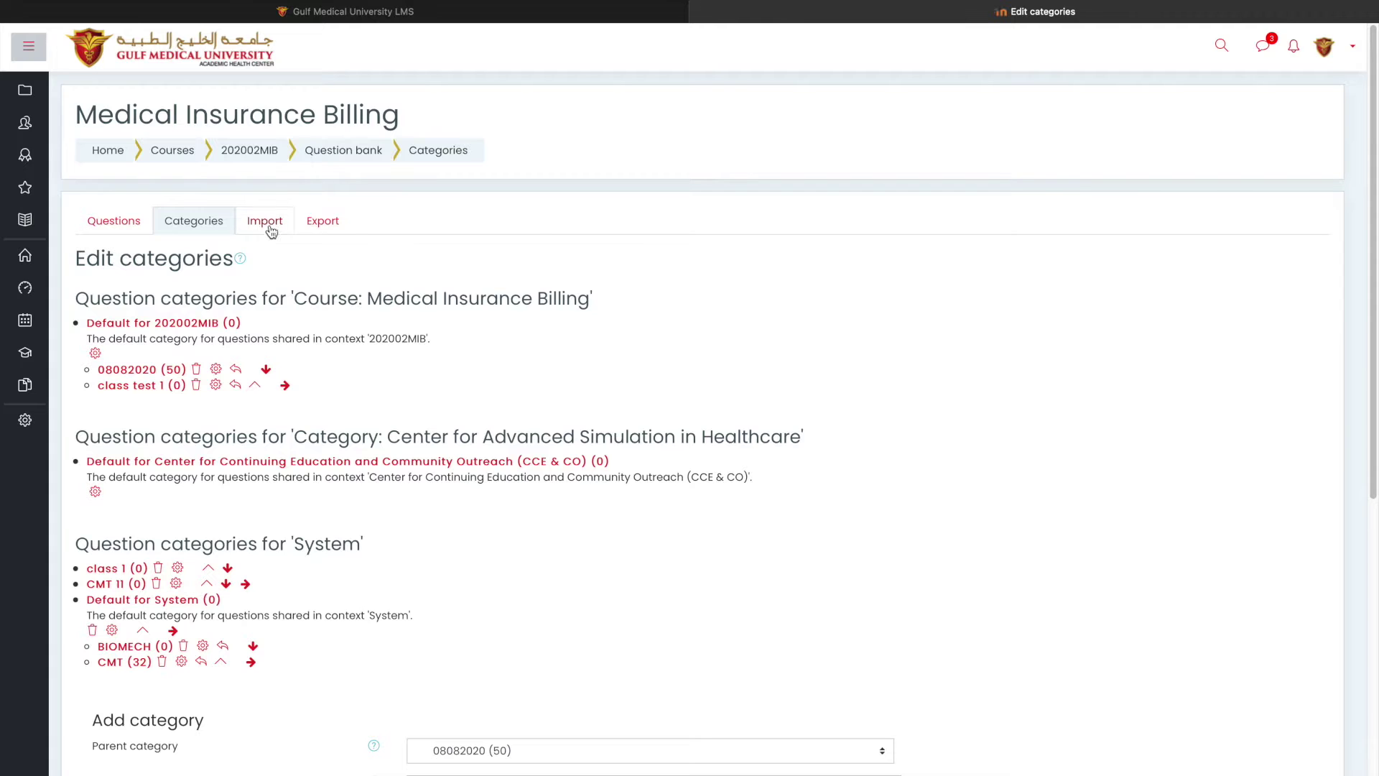
pyautogui.click(273, 233)
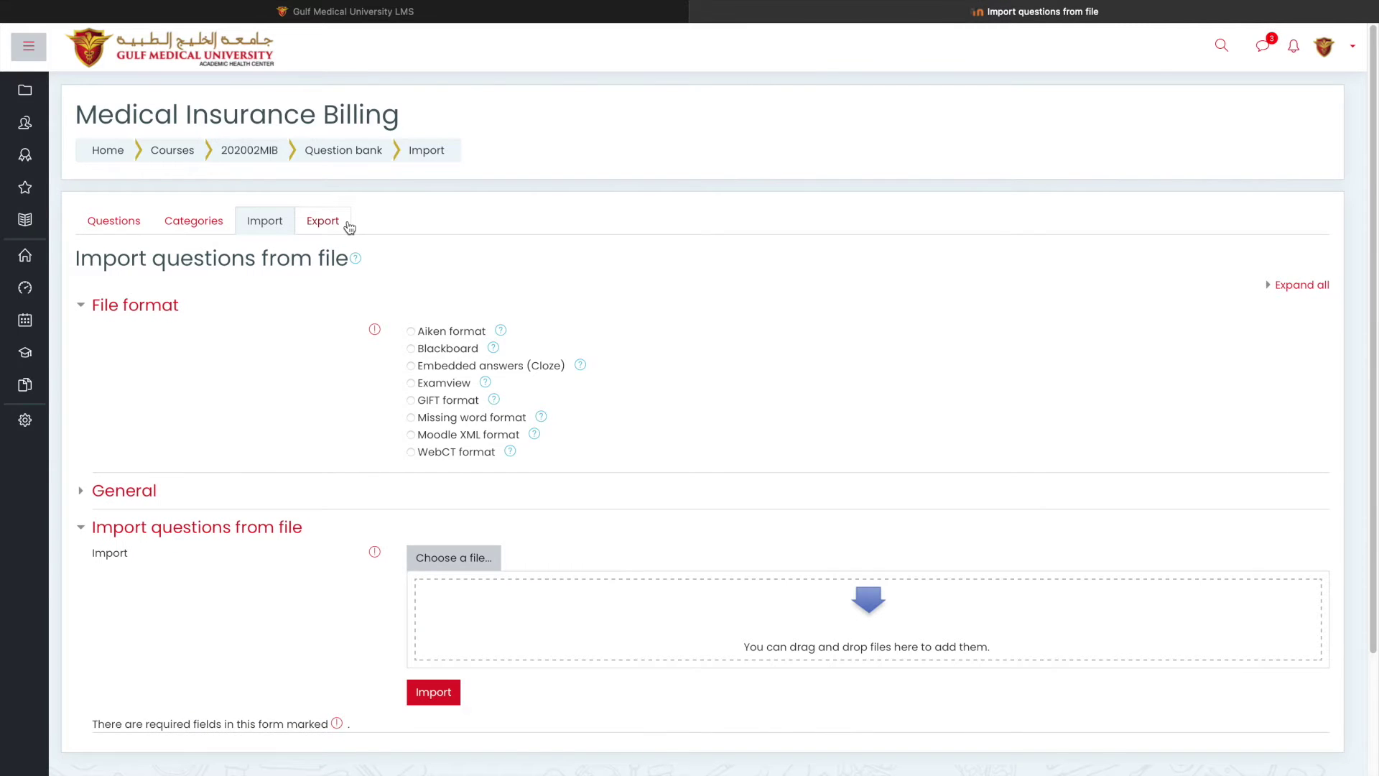
pyautogui.click(347, 225)
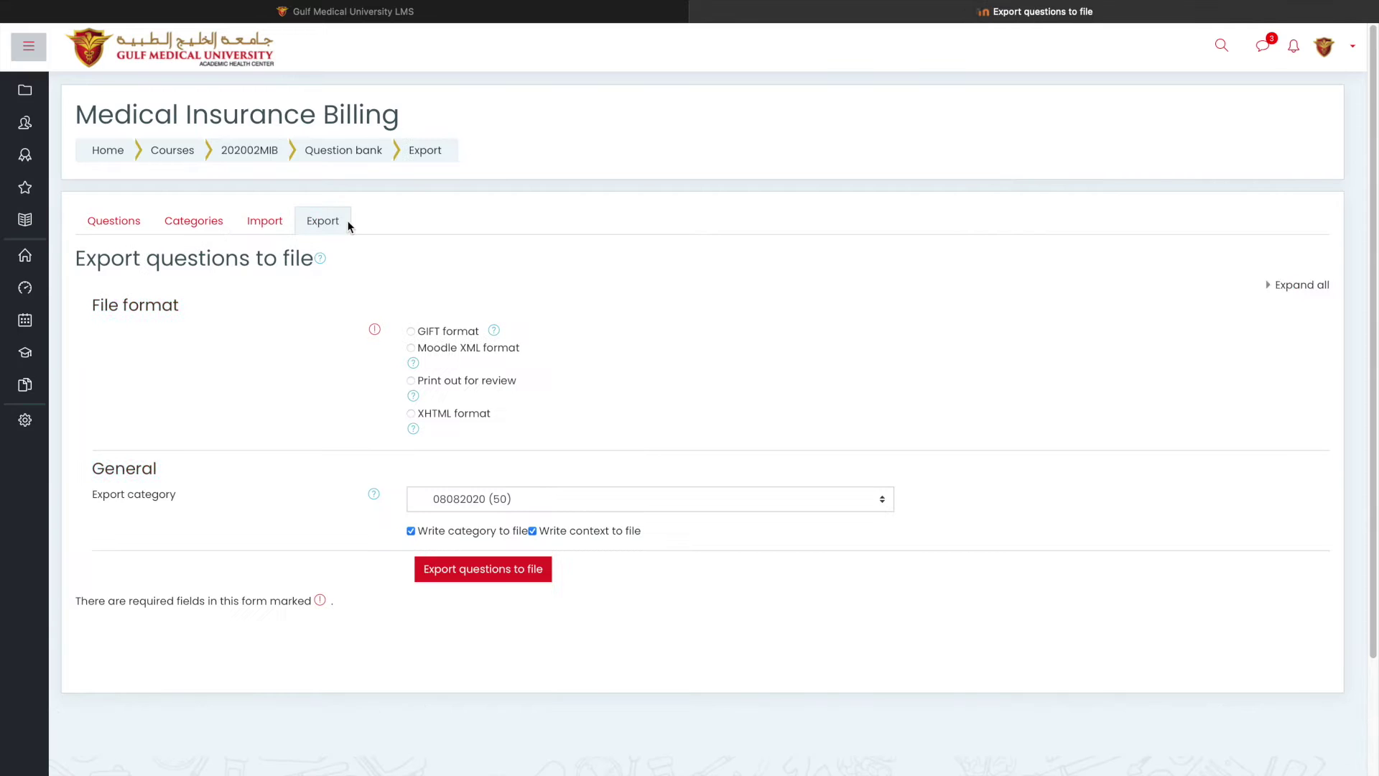
pyautogui.click(134, 227)
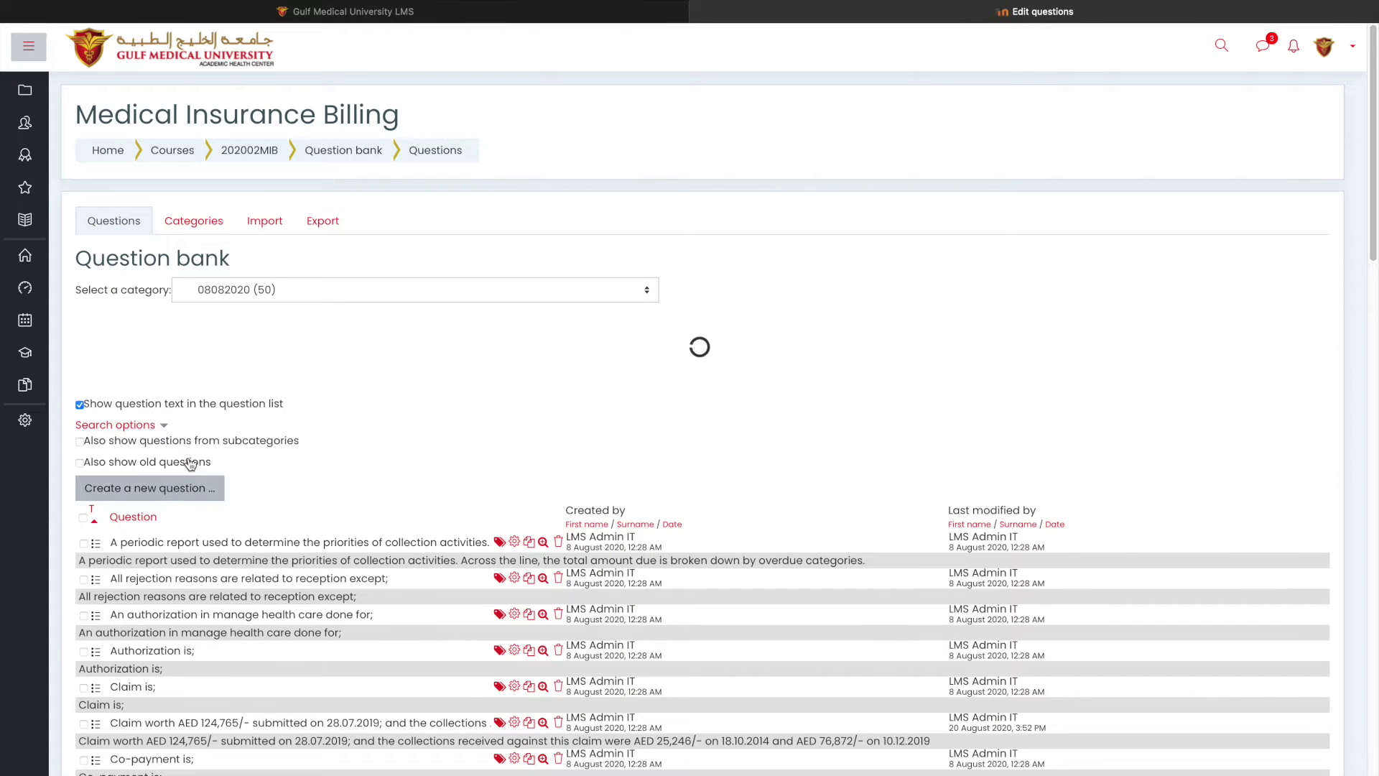
pyautogui.click(253, 288)
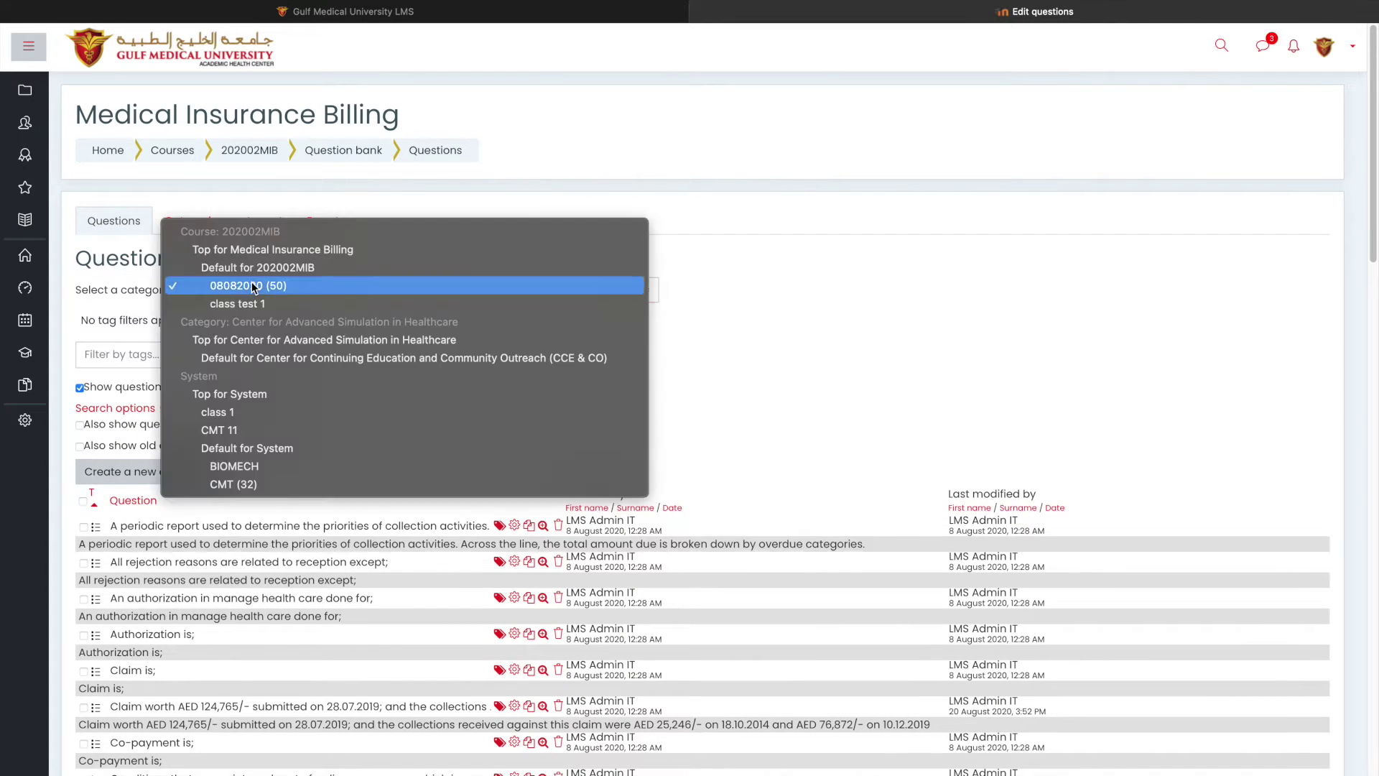
pyautogui.click(253, 269)
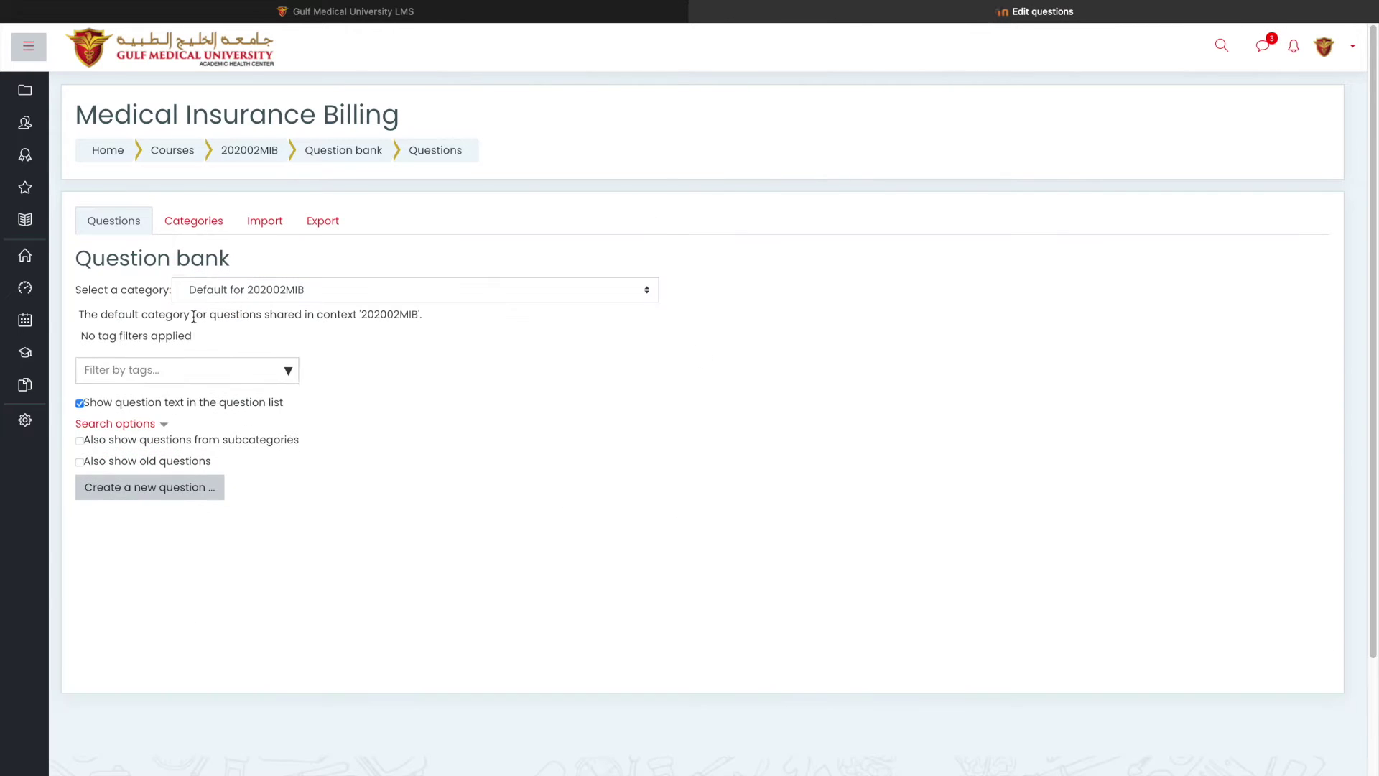
pyautogui.click(178, 490)
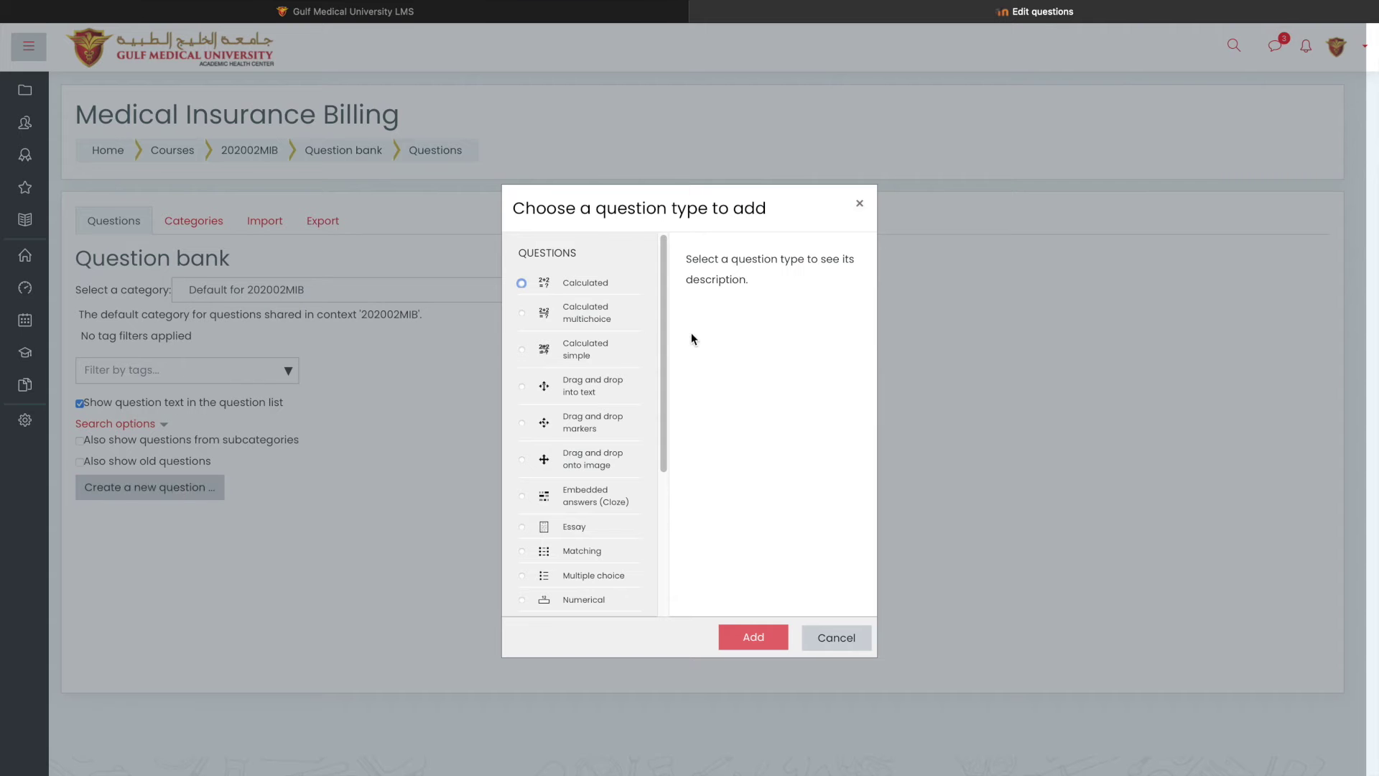
pyautogui.click(859, 204)
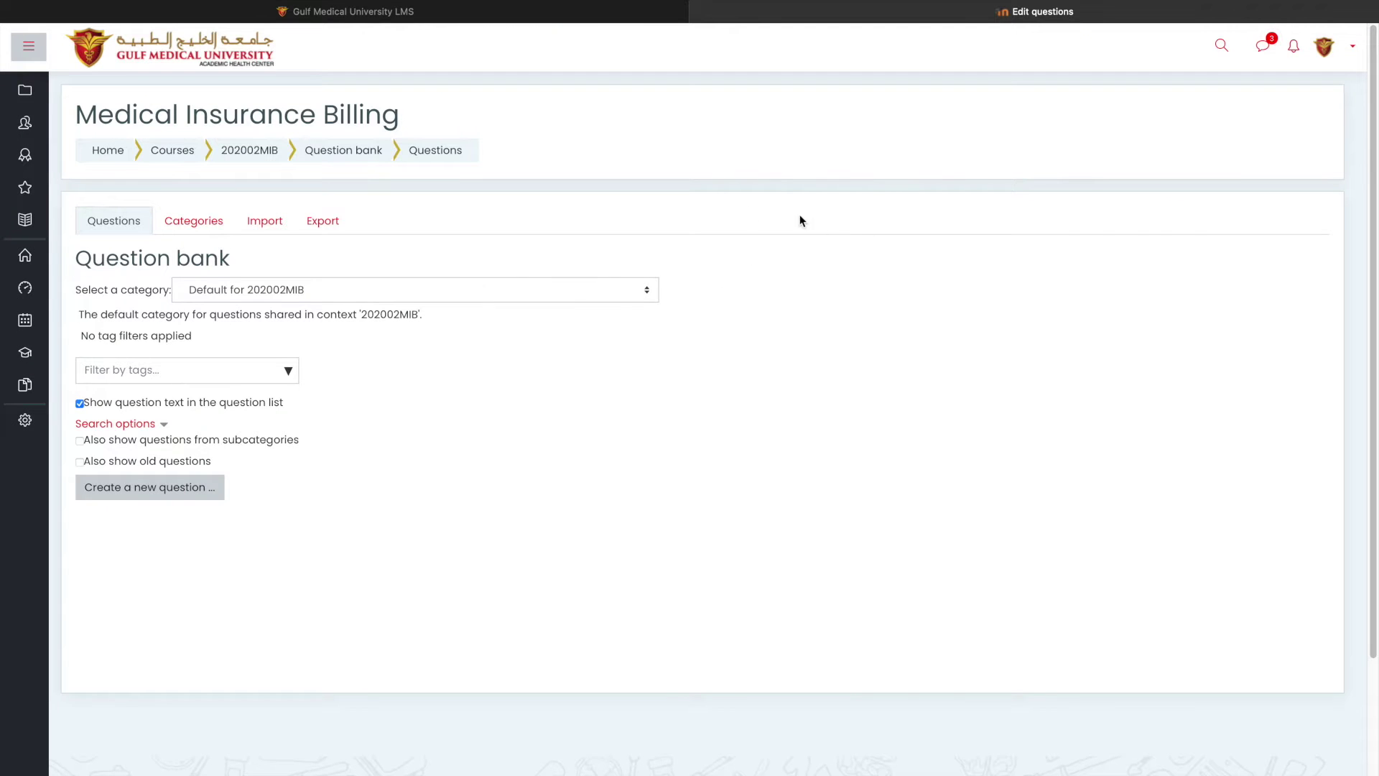
# Add a new question category named Class test 1 on the categories page.
pyautogui.click(225, 229)
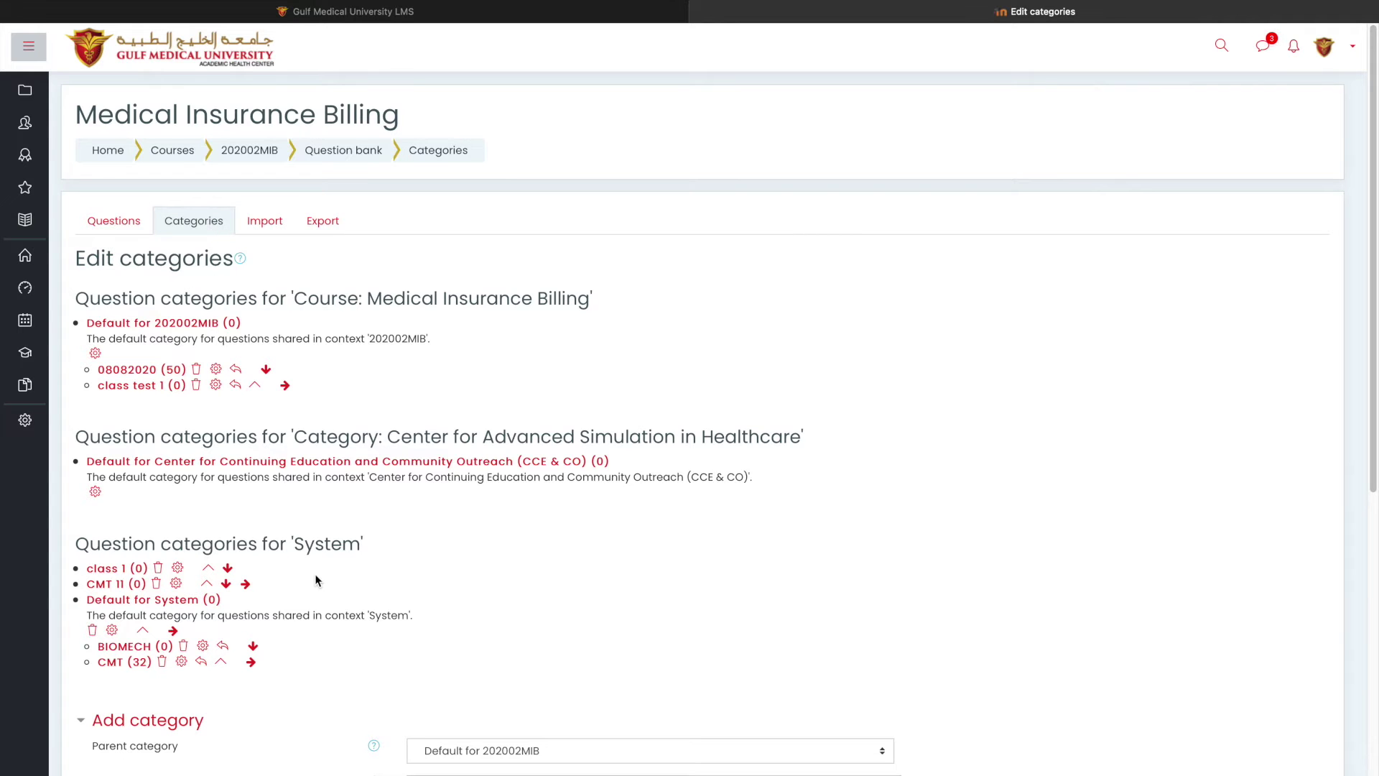
pyautogui.scroll(-6, 316, 580)
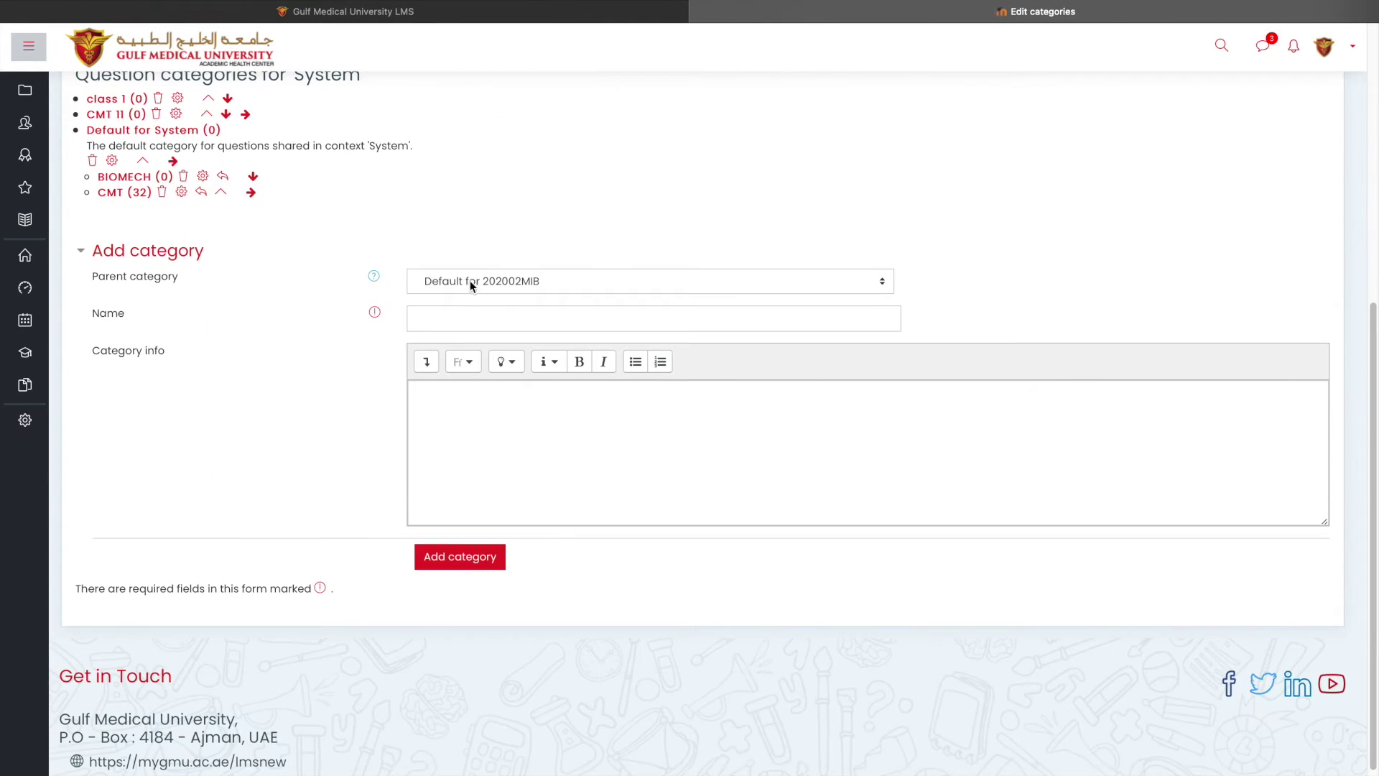
pyautogui.click(484, 320)
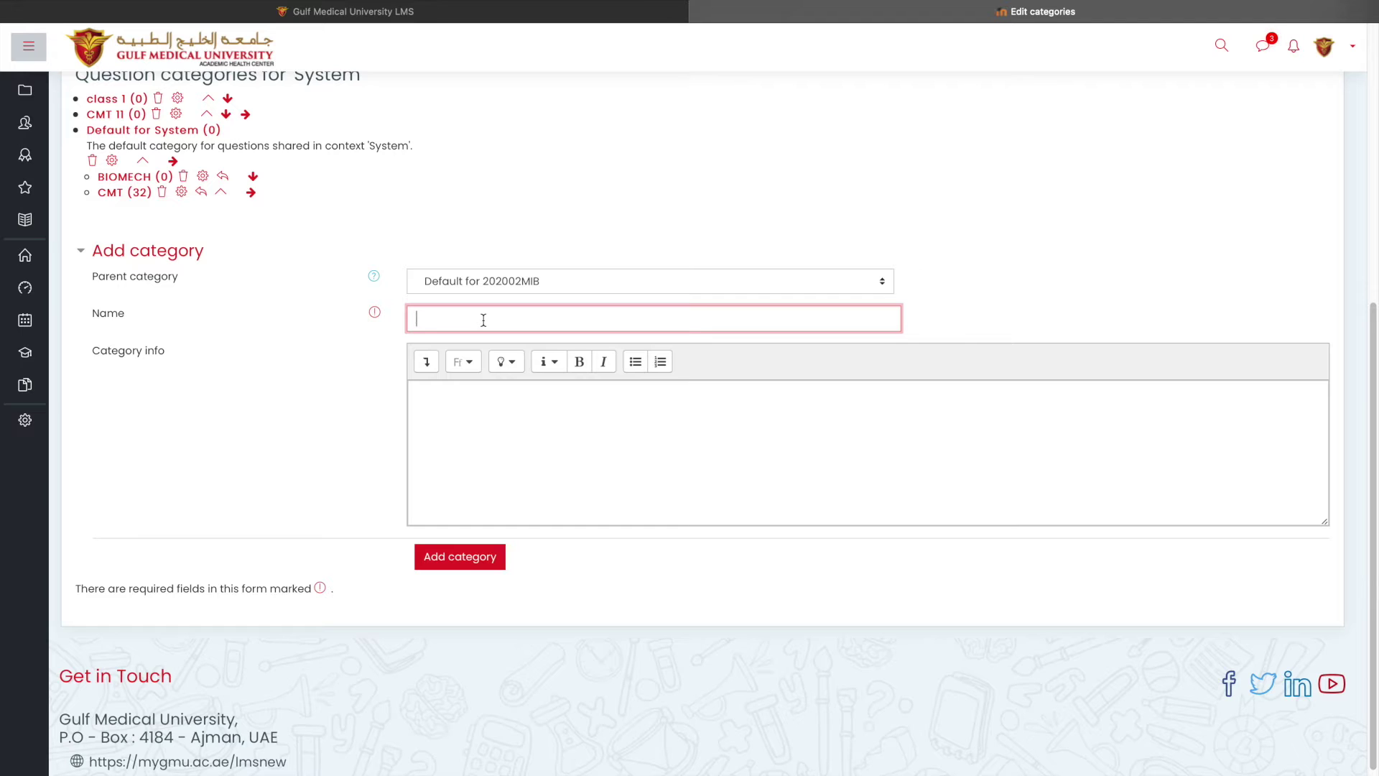
pyautogui.write('Class test 1')
pyautogui.click(477, 556)
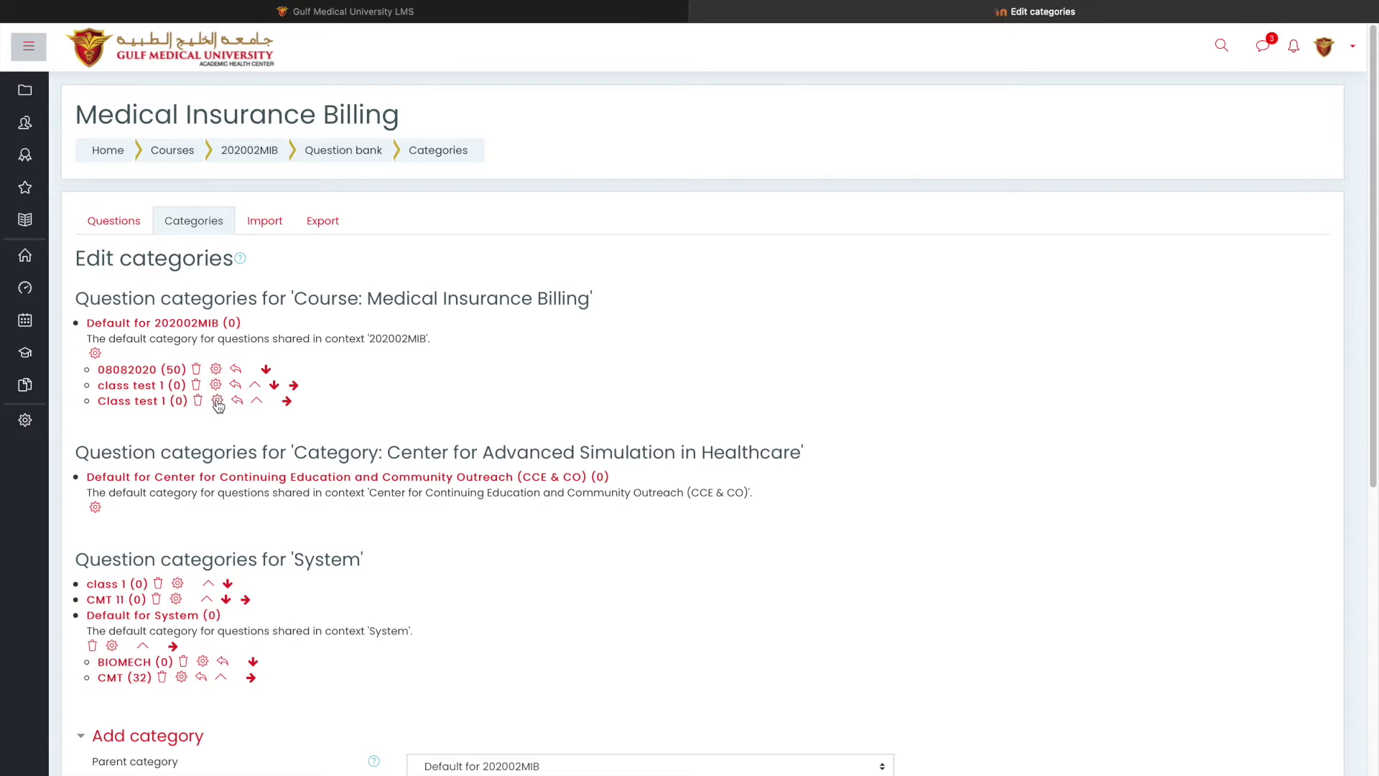
# Rename the duplicate Class test 1 category to Class test 2 and save it.
pyautogui.click(218, 401)
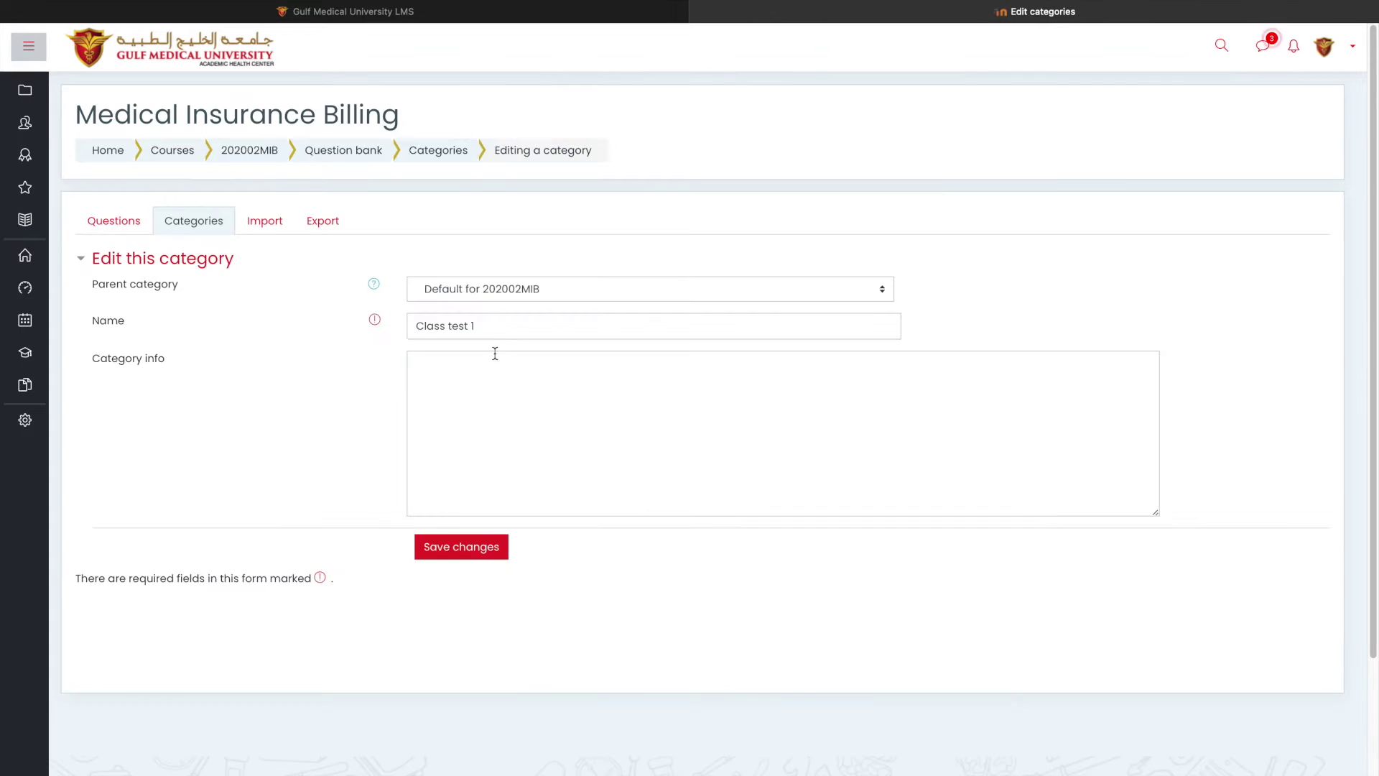
pyautogui.write('2')
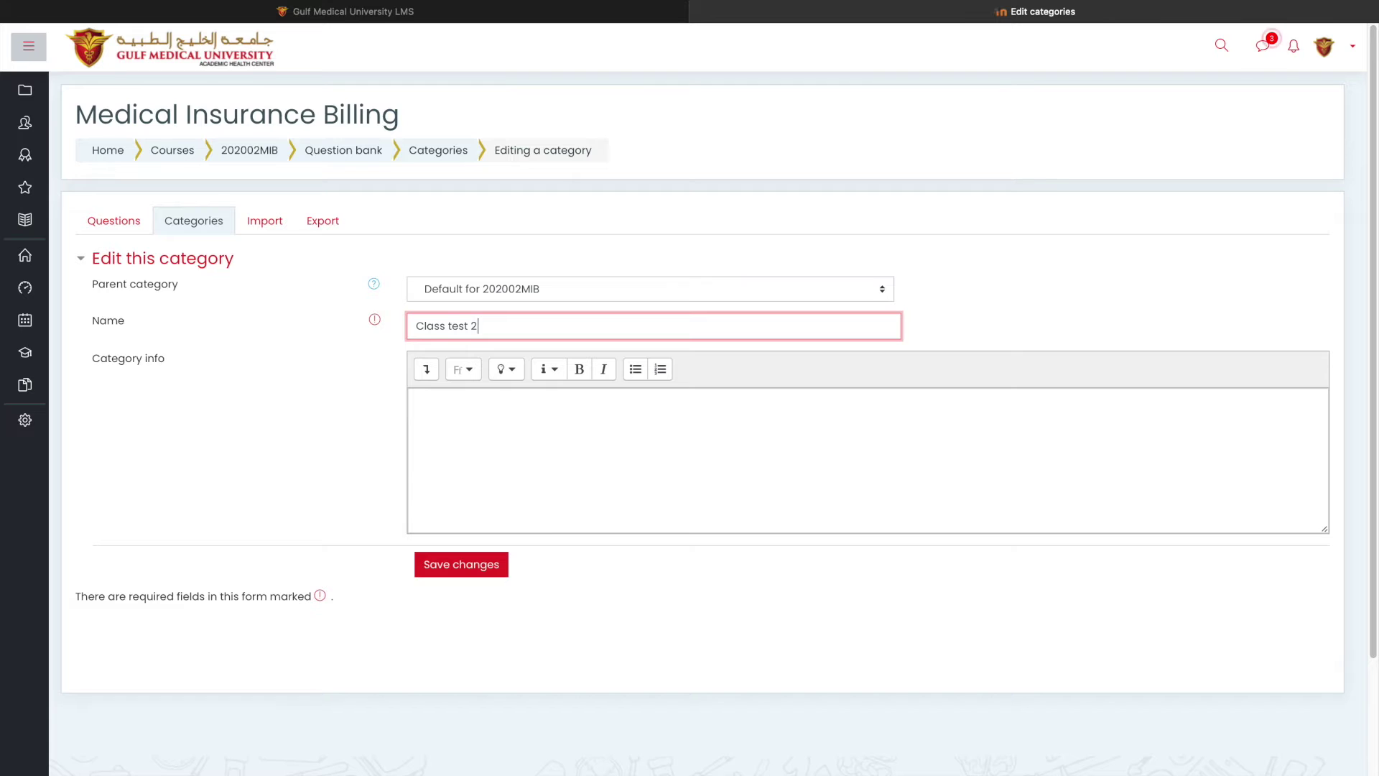
pyautogui.press('Return')
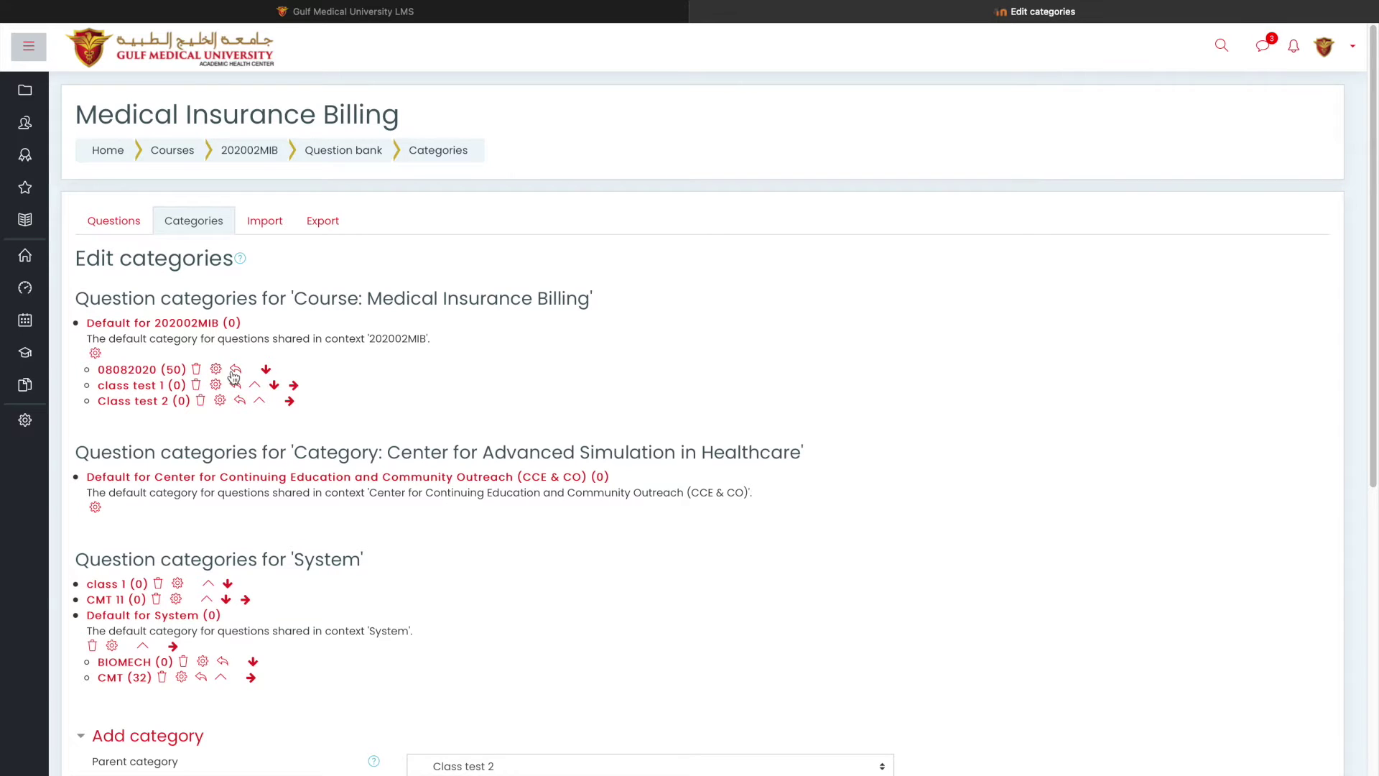
pyautogui.click(216, 370)
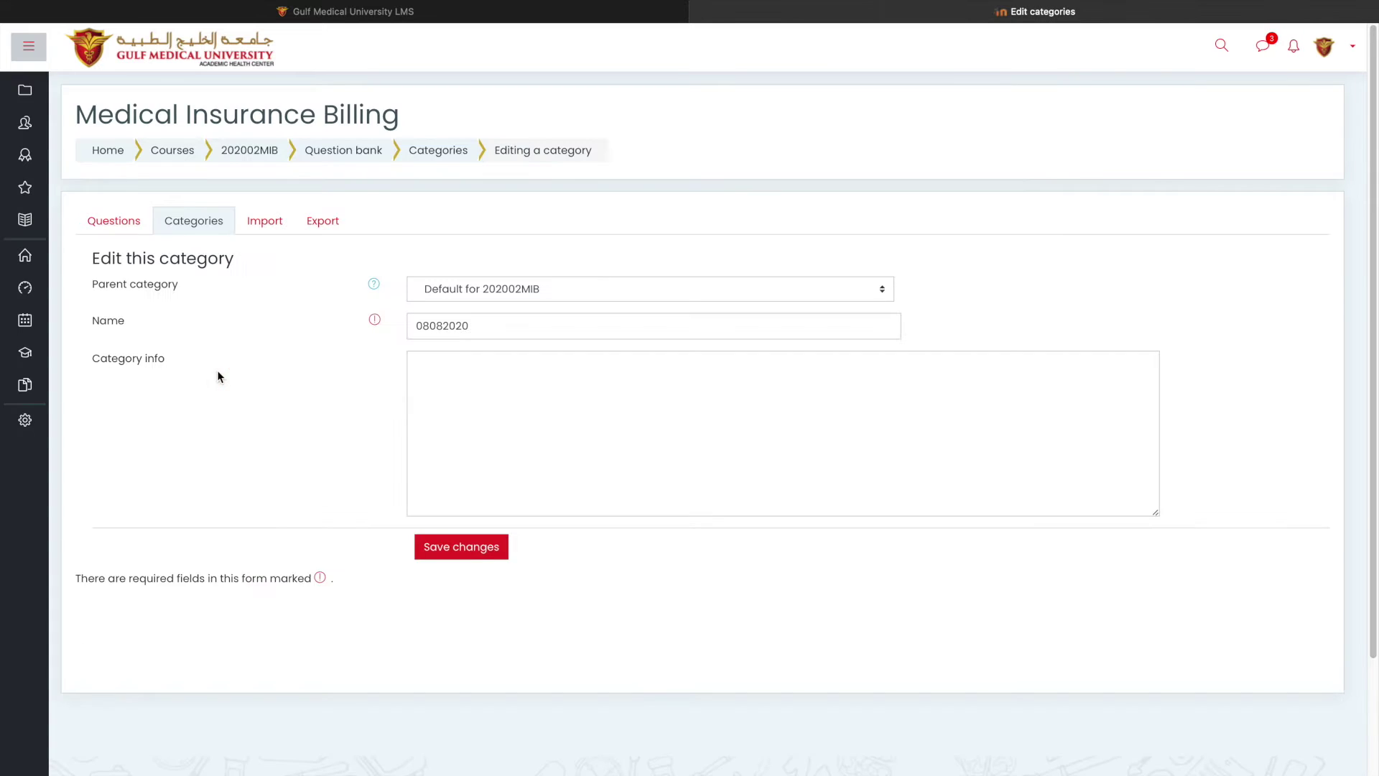
# Rename the 08082020 category to 'Class test 3' and save the change.
pyautogui.doubleClick(441, 326)
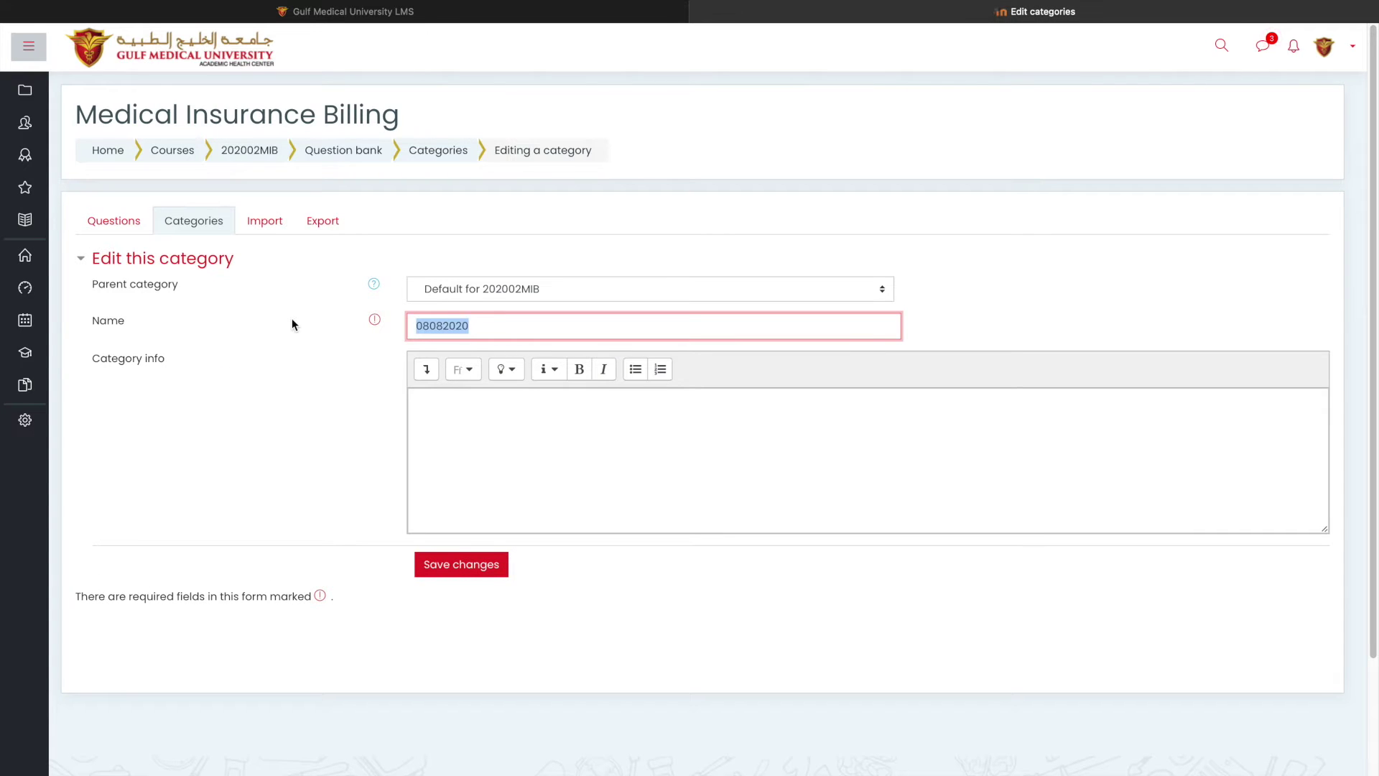
pyautogui.write('Class test 3')
pyautogui.click(450, 559)
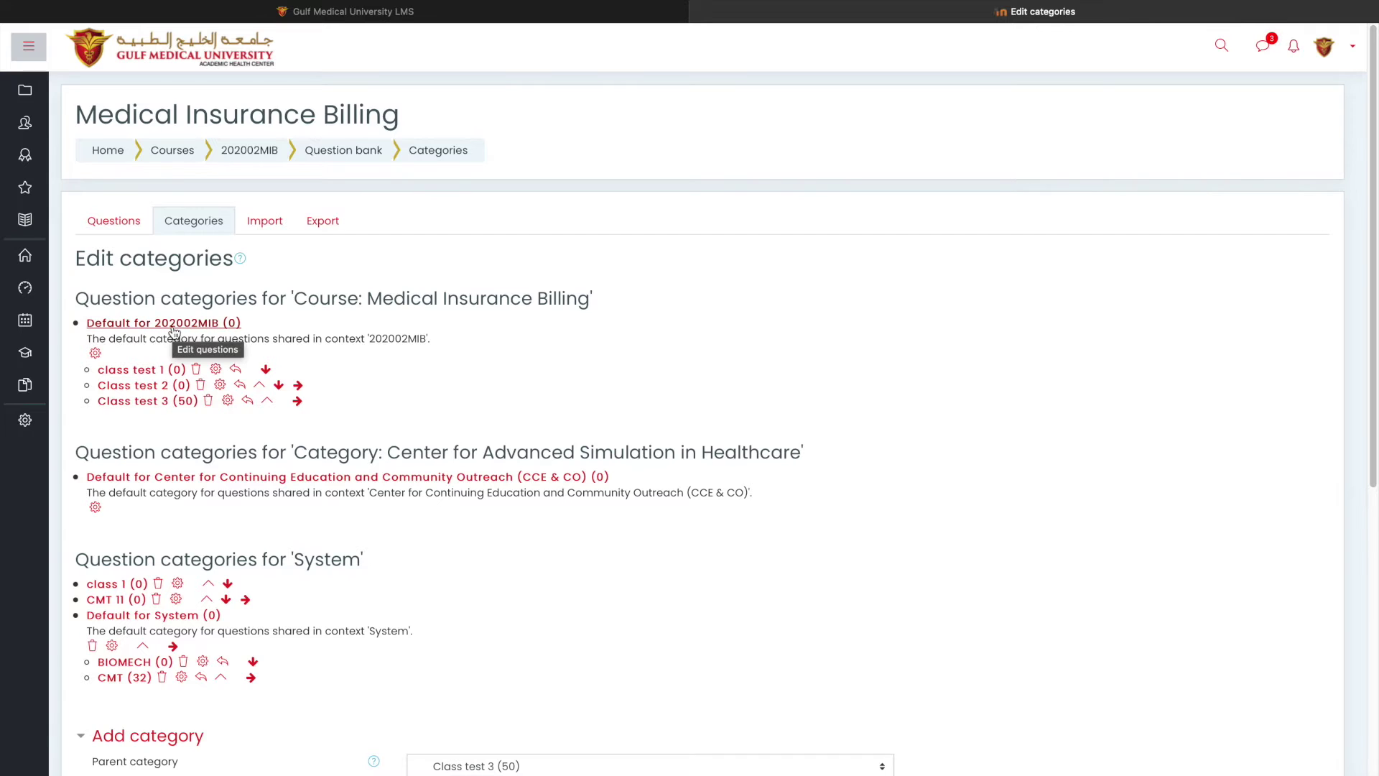
# Open the 50 questions in Class test 3 and scroll through the list.
pyautogui.click(163, 406)
pyautogui.scroll(-4, 348, 487)
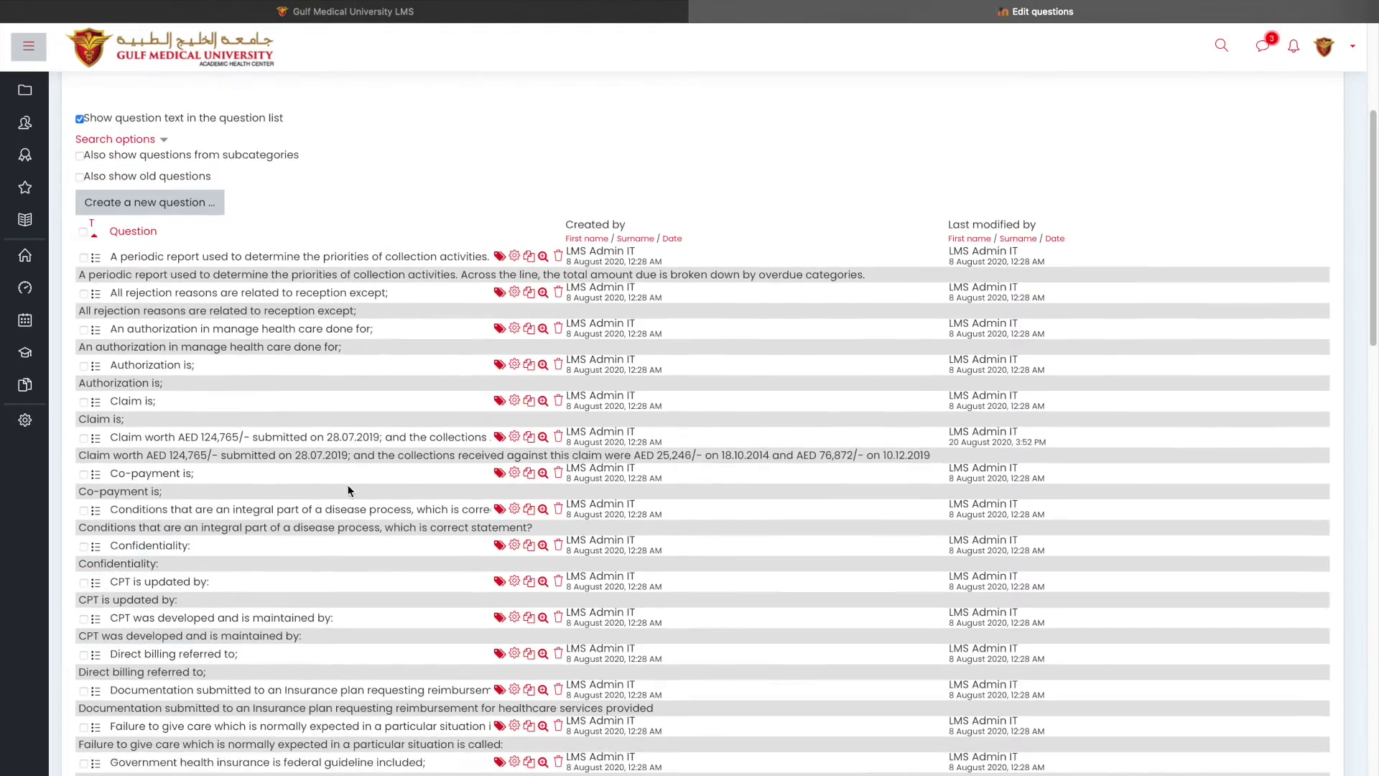
pyautogui.scroll(-10, 349, 491)
pyautogui.scroll(11, 349, 491)
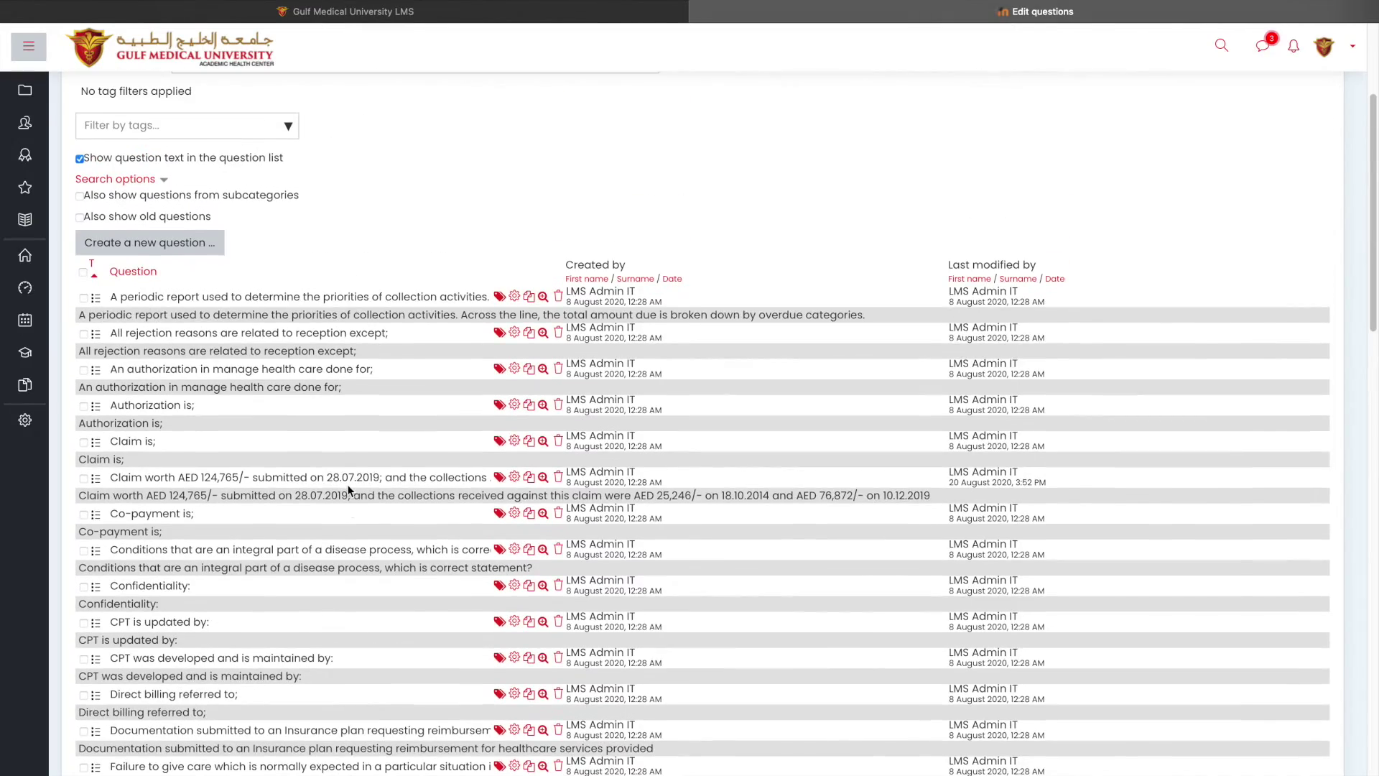
pyautogui.scroll(-1, 348, 491)
pyautogui.hotkey('ctrl', 'Up')
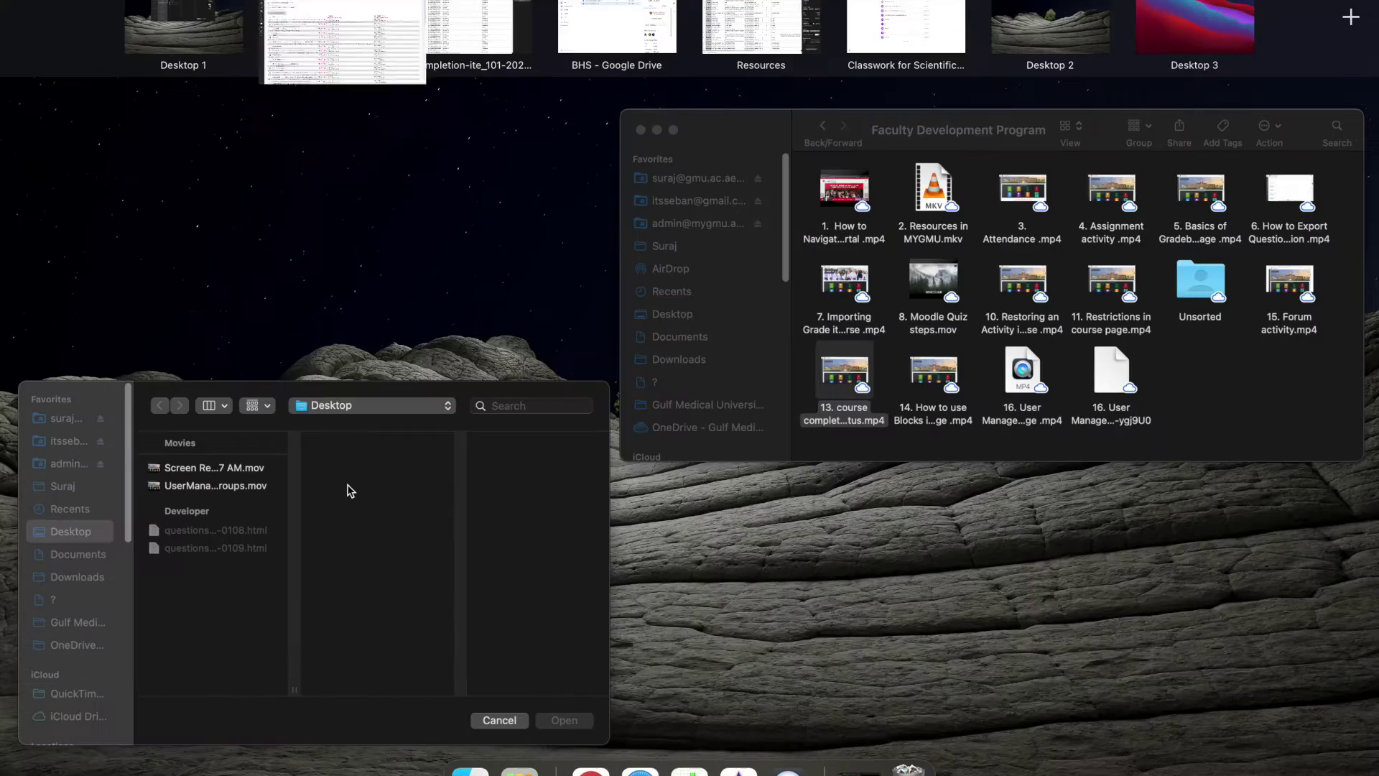
# Tick the first eleven Class test 3 questions, from 'A periodic report' to 'CPT was developed'.
pyautogui.click(334, 18)
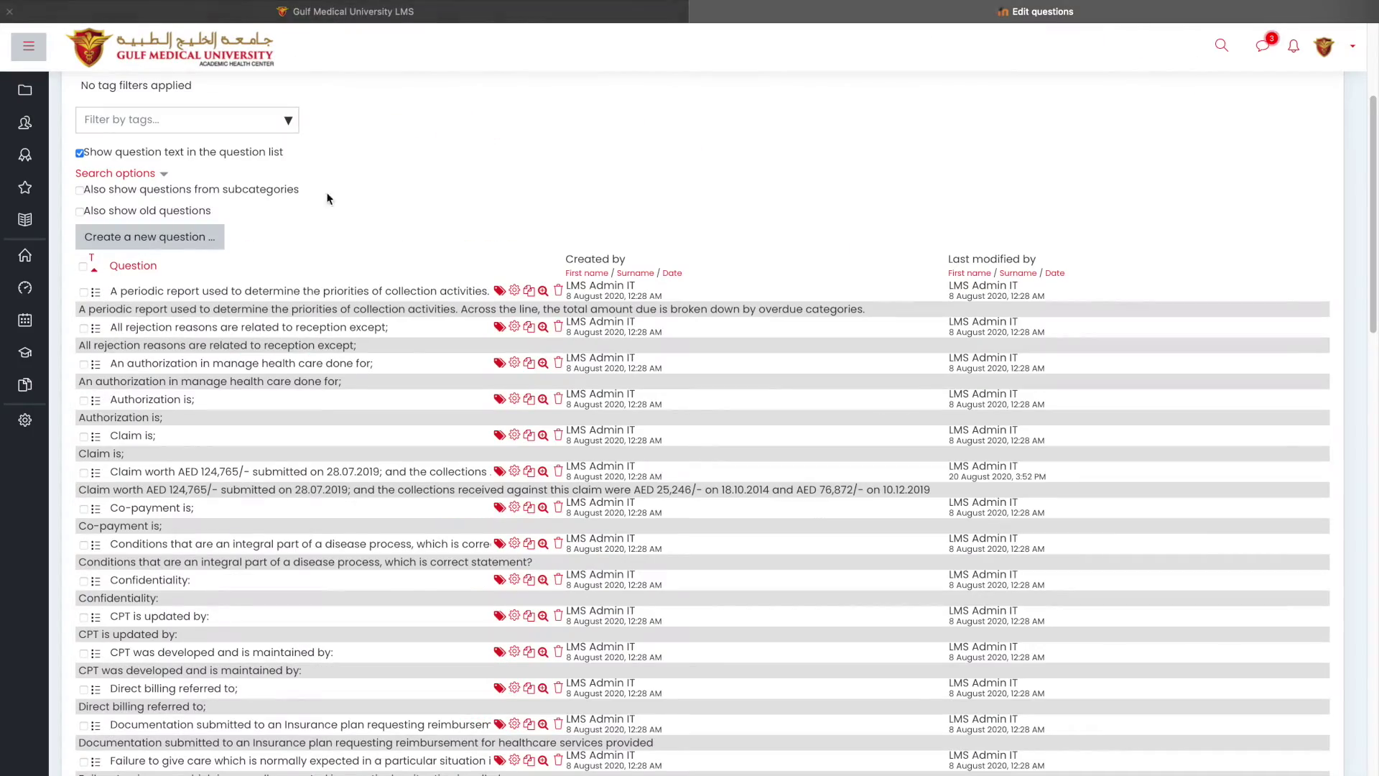
pyautogui.scroll(-5, 338, 356)
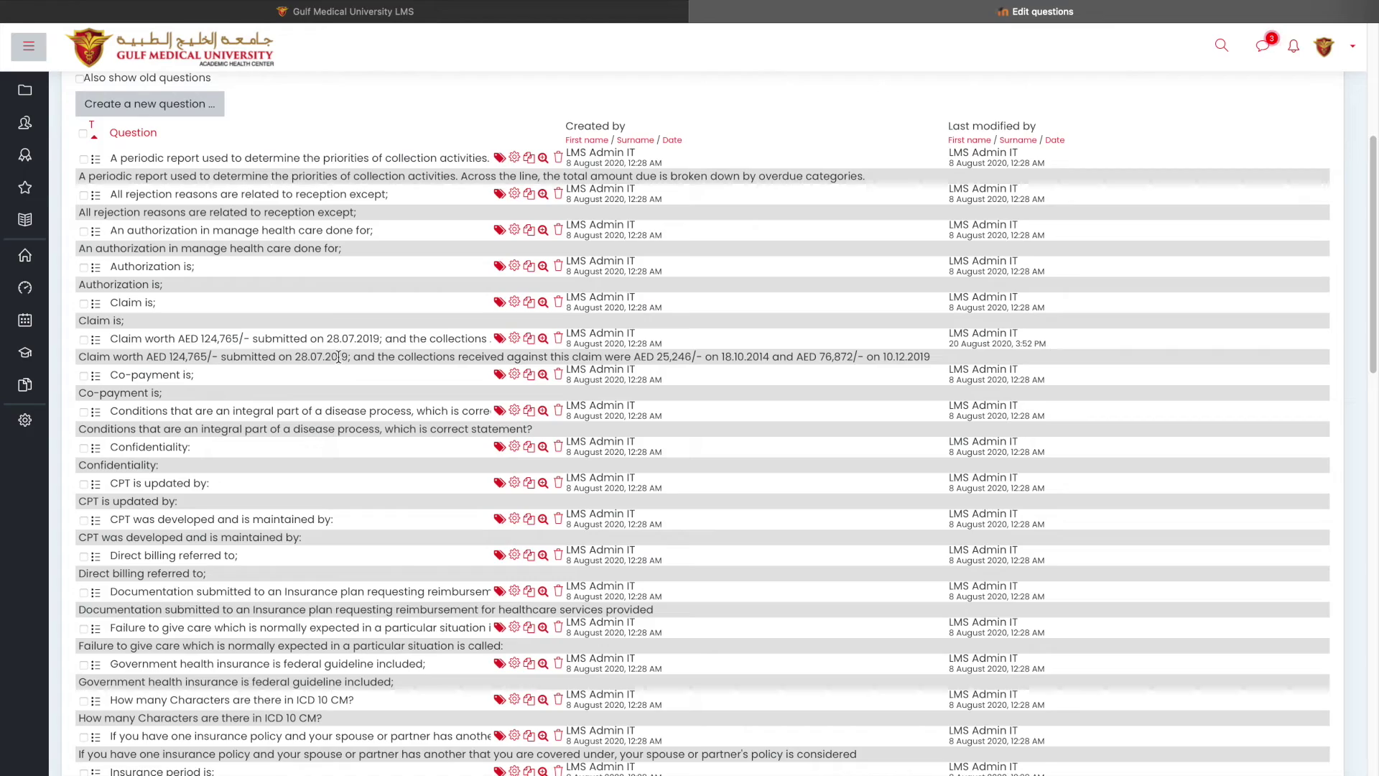
pyautogui.scroll(-10, 338, 356)
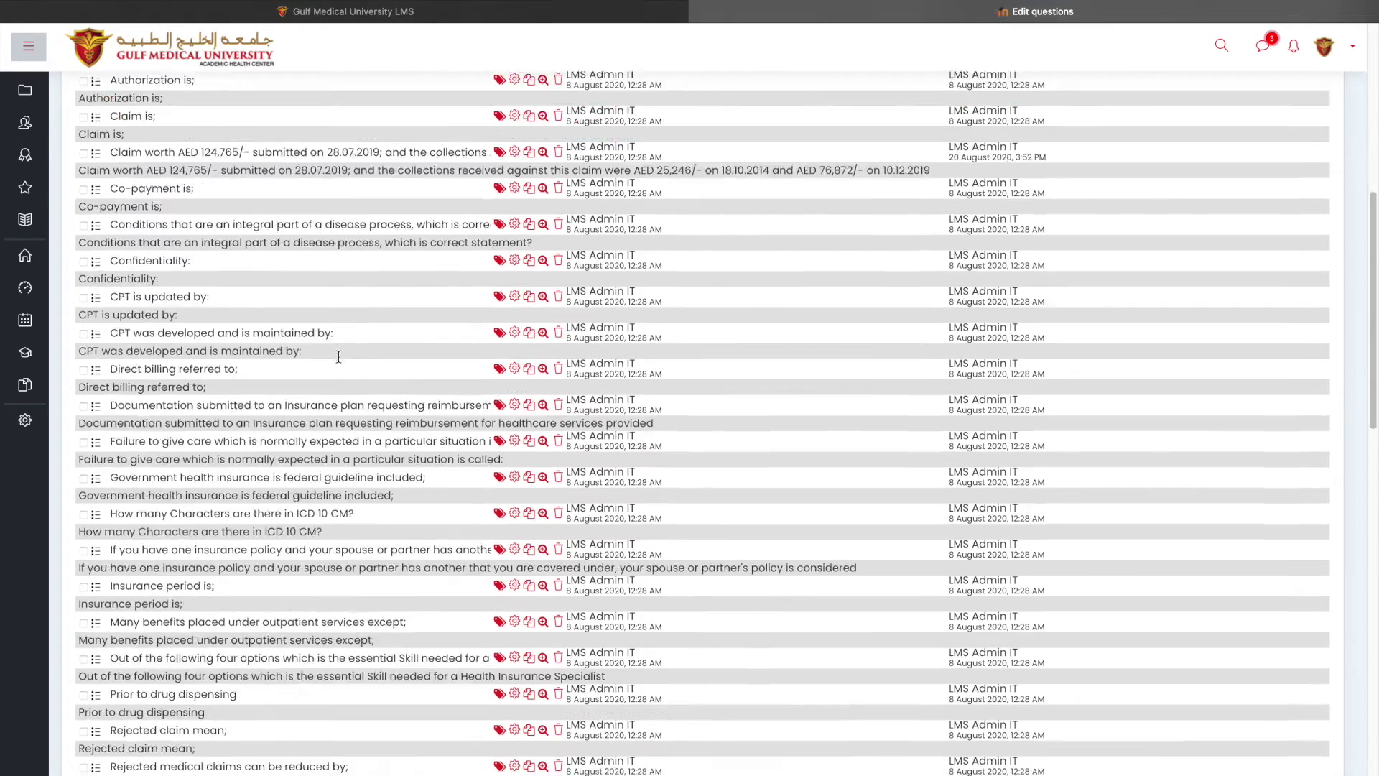
pyautogui.scroll(15, 338, 355)
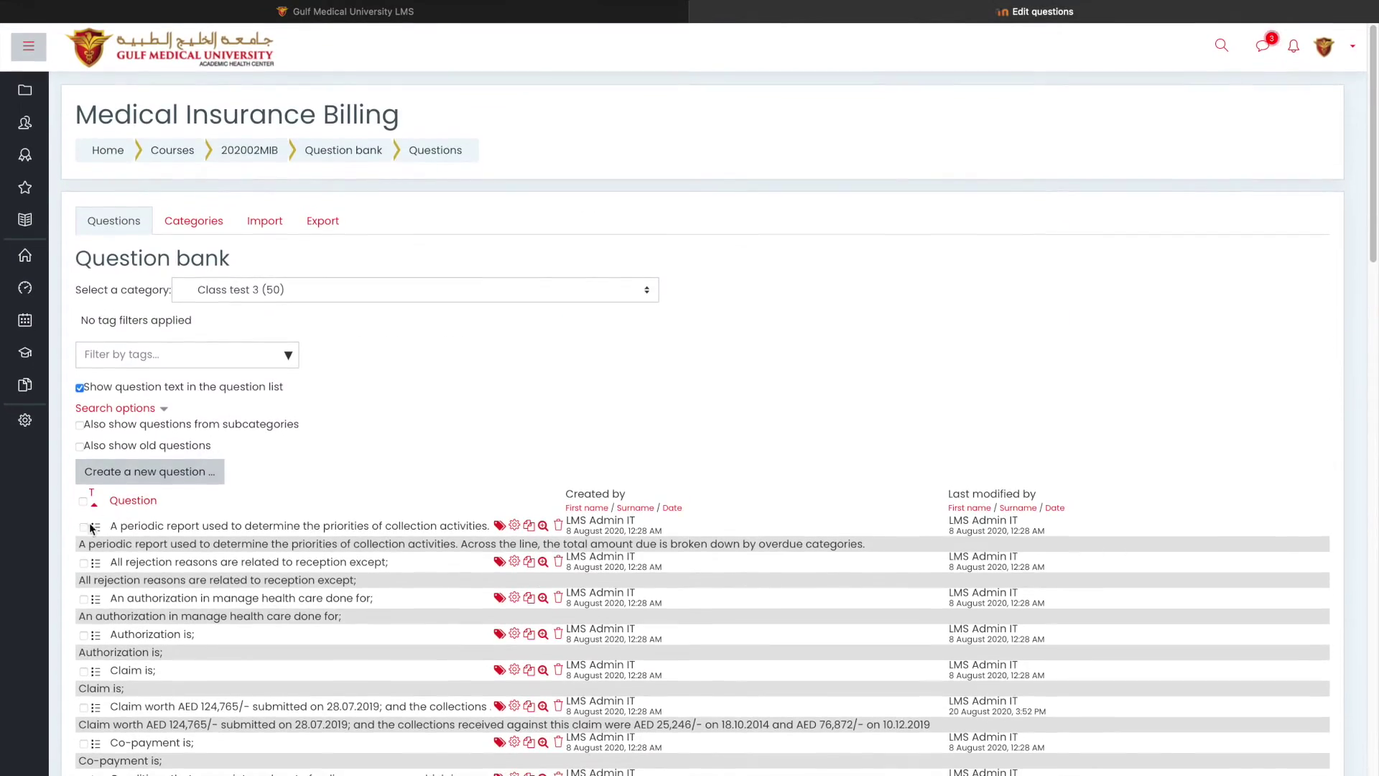
pyautogui.click(84, 527)
pyautogui.click(83, 564)
pyautogui.click(84, 599)
pyautogui.scroll(-2, 85, 601)
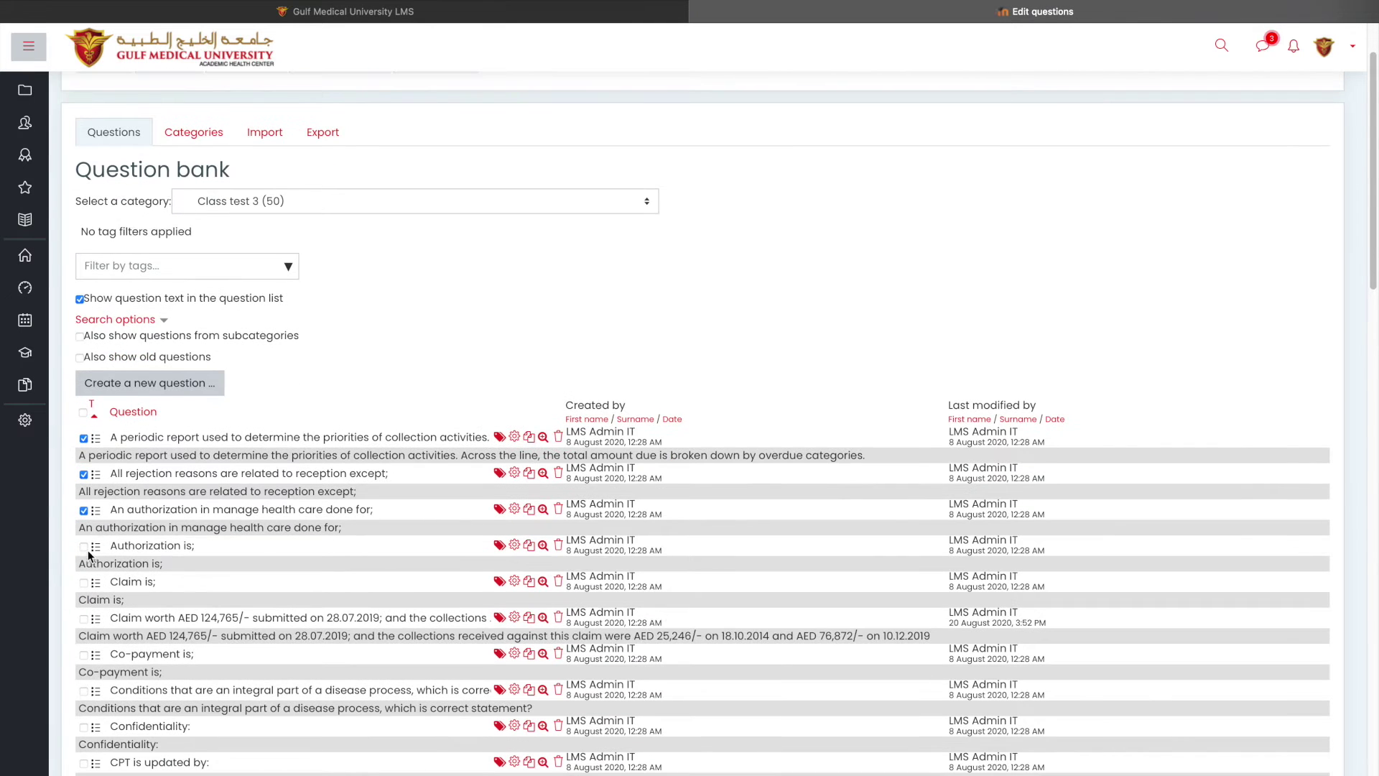
pyautogui.click(84, 546)
pyautogui.click(83, 582)
pyautogui.scroll(-2, 84, 581)
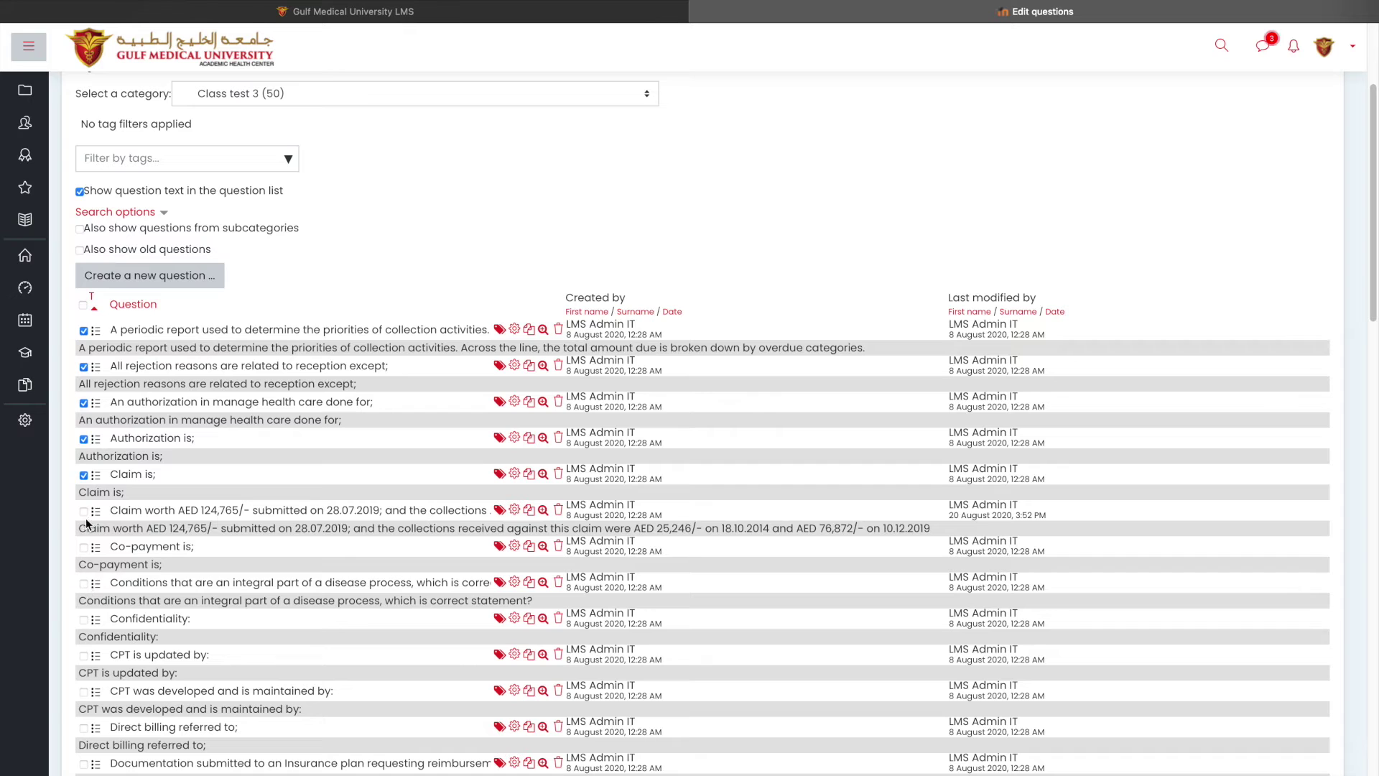
pyautogui.click(83, 511)
pyautogui.click(84, 548)
pyautogui.scroll(-1, 84, 550)
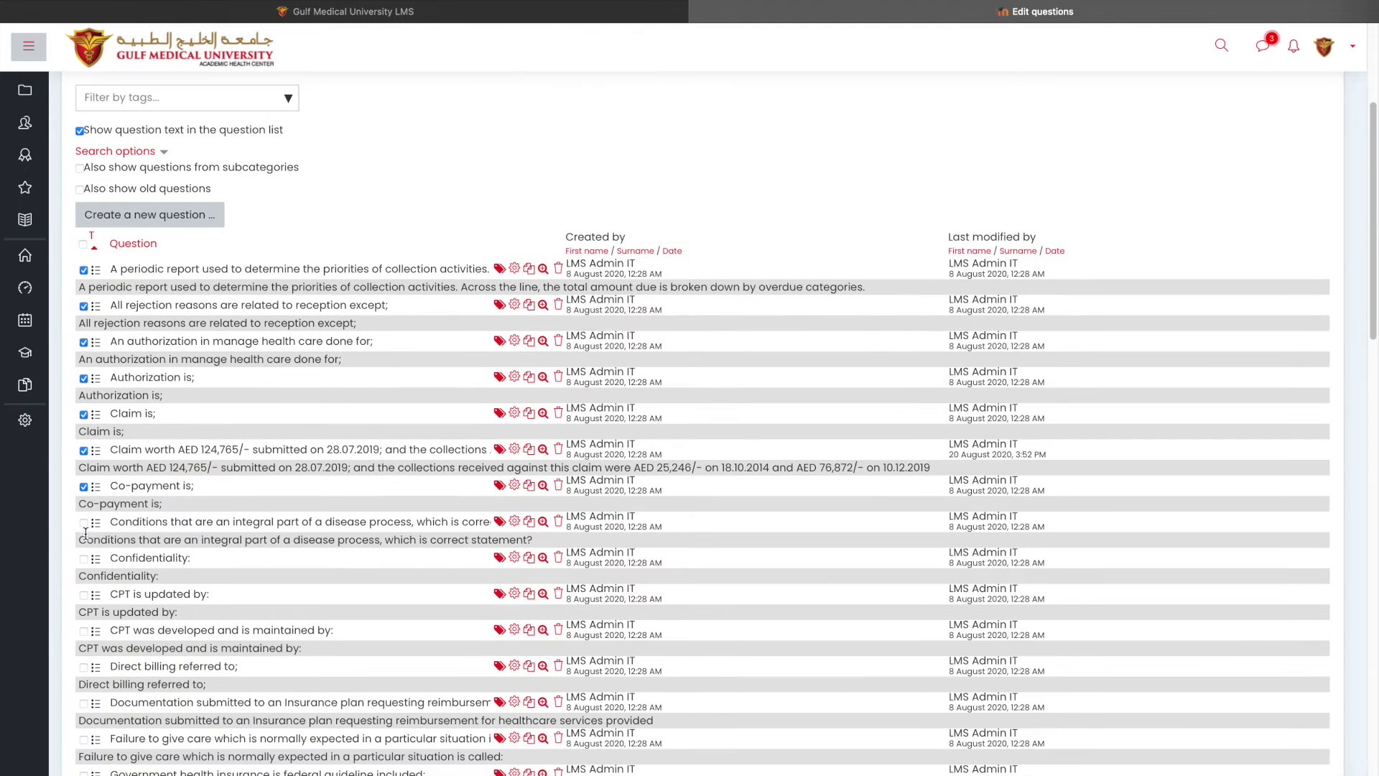
pyautogui.click(84, 523)
pyautogui.click(83, 559)
pyautogui.click(84, 595)
pyautogui.click(84, 631)
# Move the eleven selected questions into the class test 1 category.
pyautogui.scroll(-15, 273, 268)
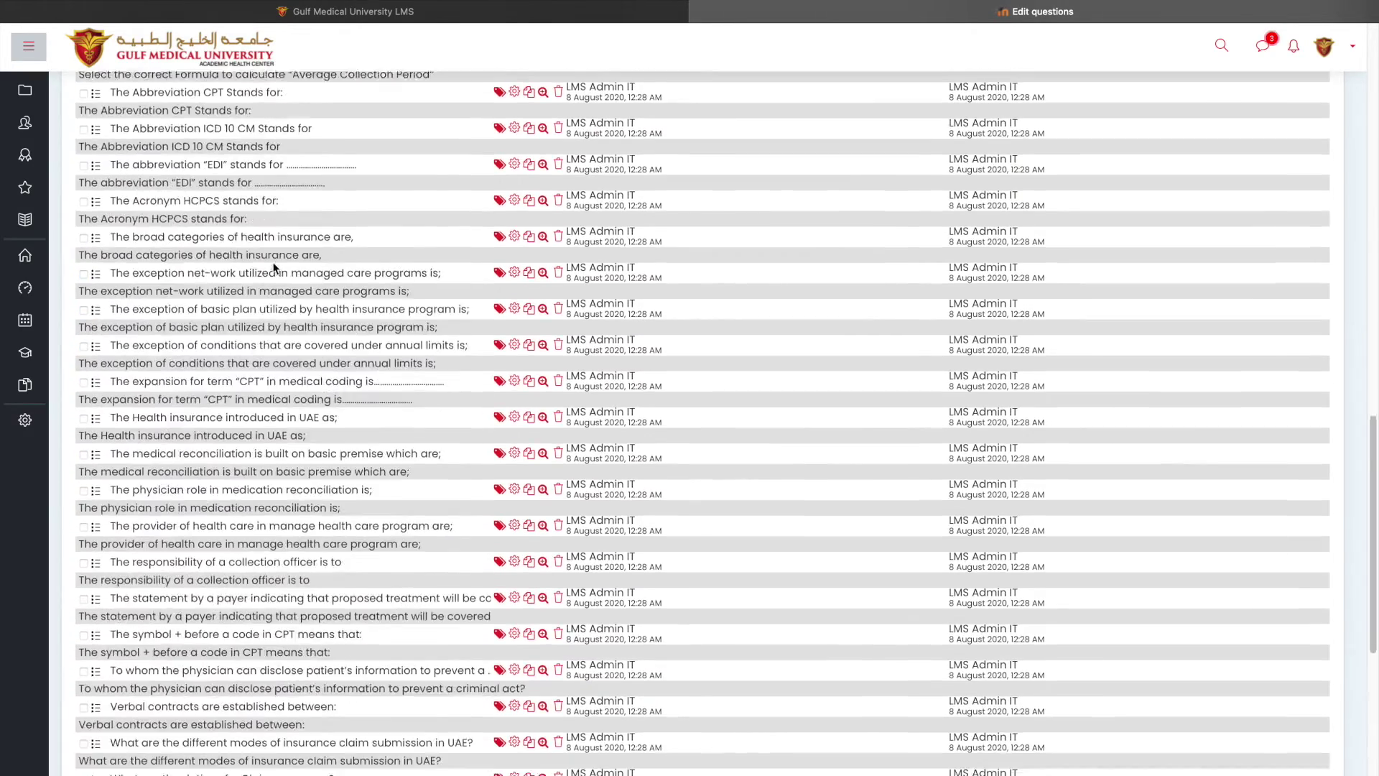
pyautogui.scroll(-8, 273, 269)
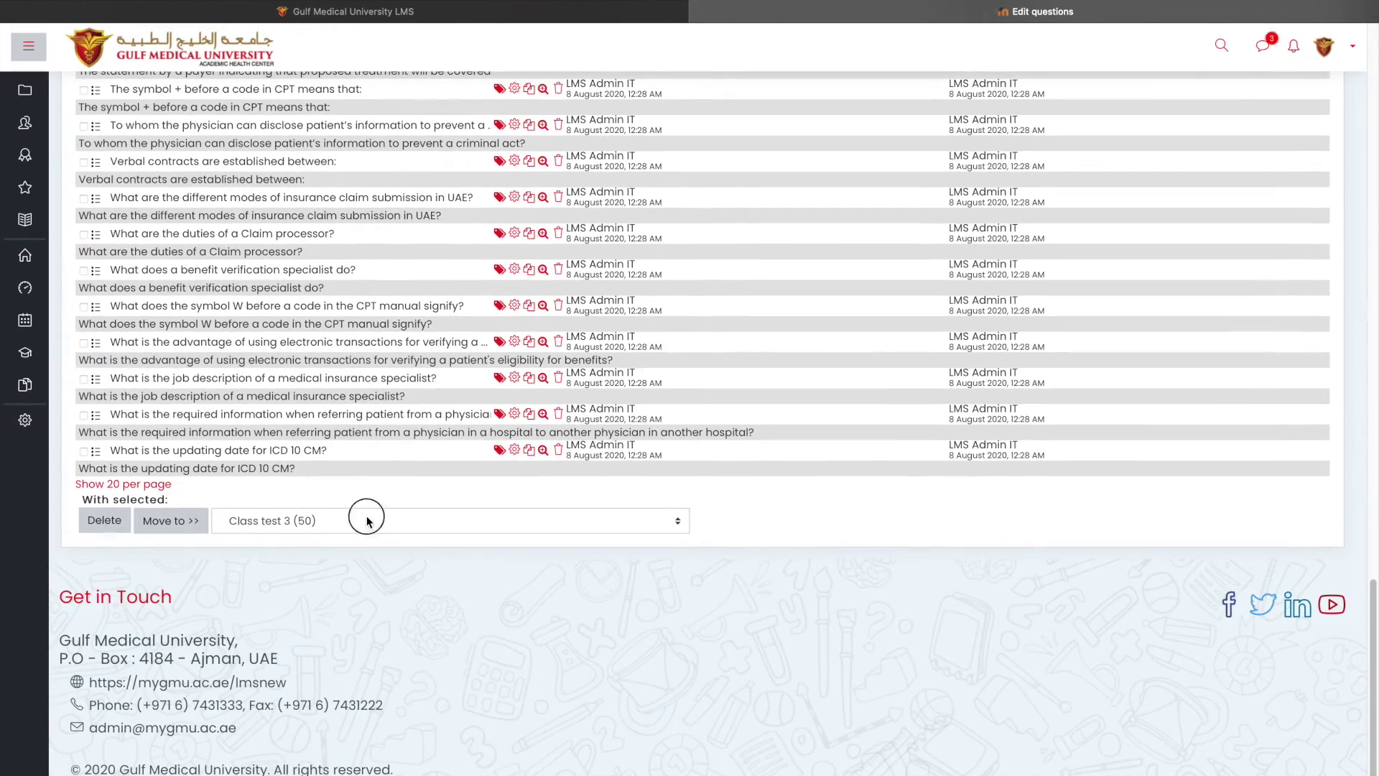
pyautogui.click(366, 519)
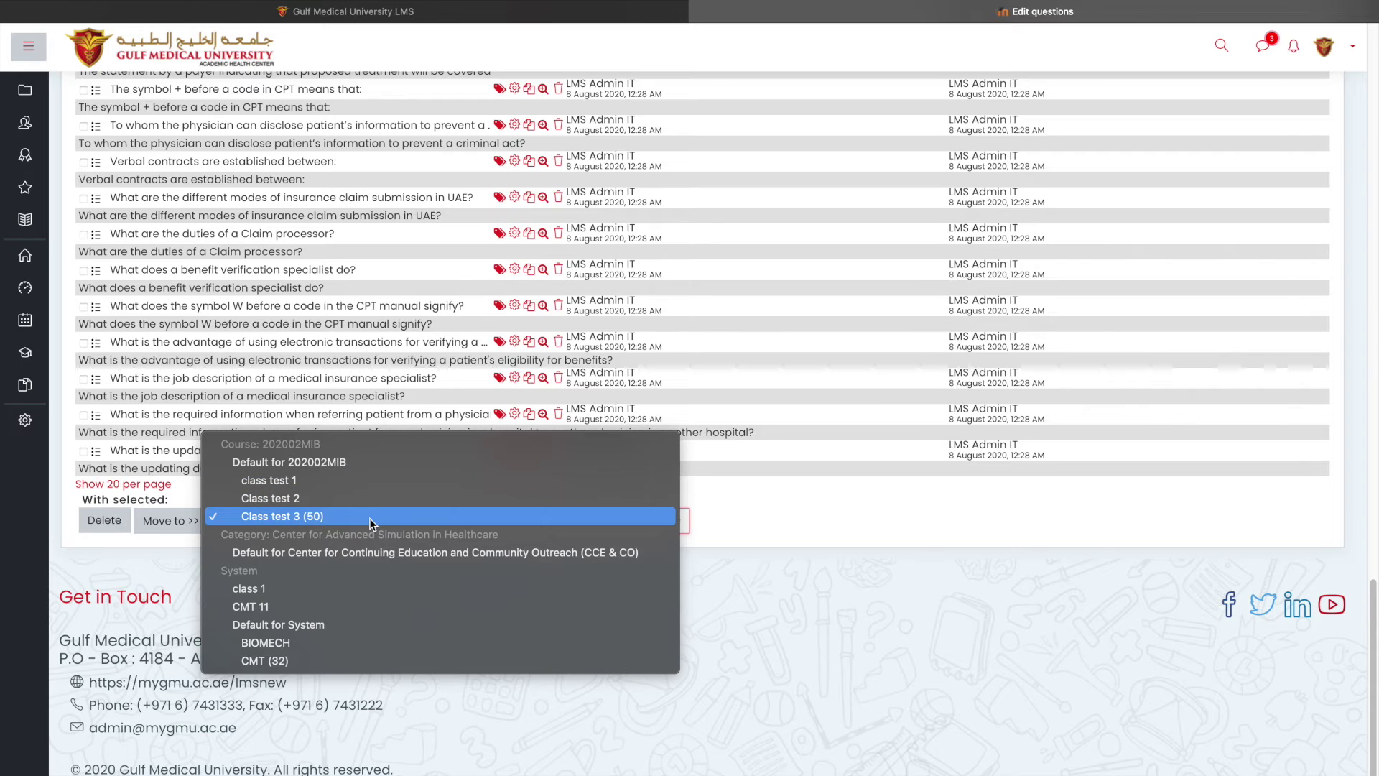
pyautogui.click(330, 477)
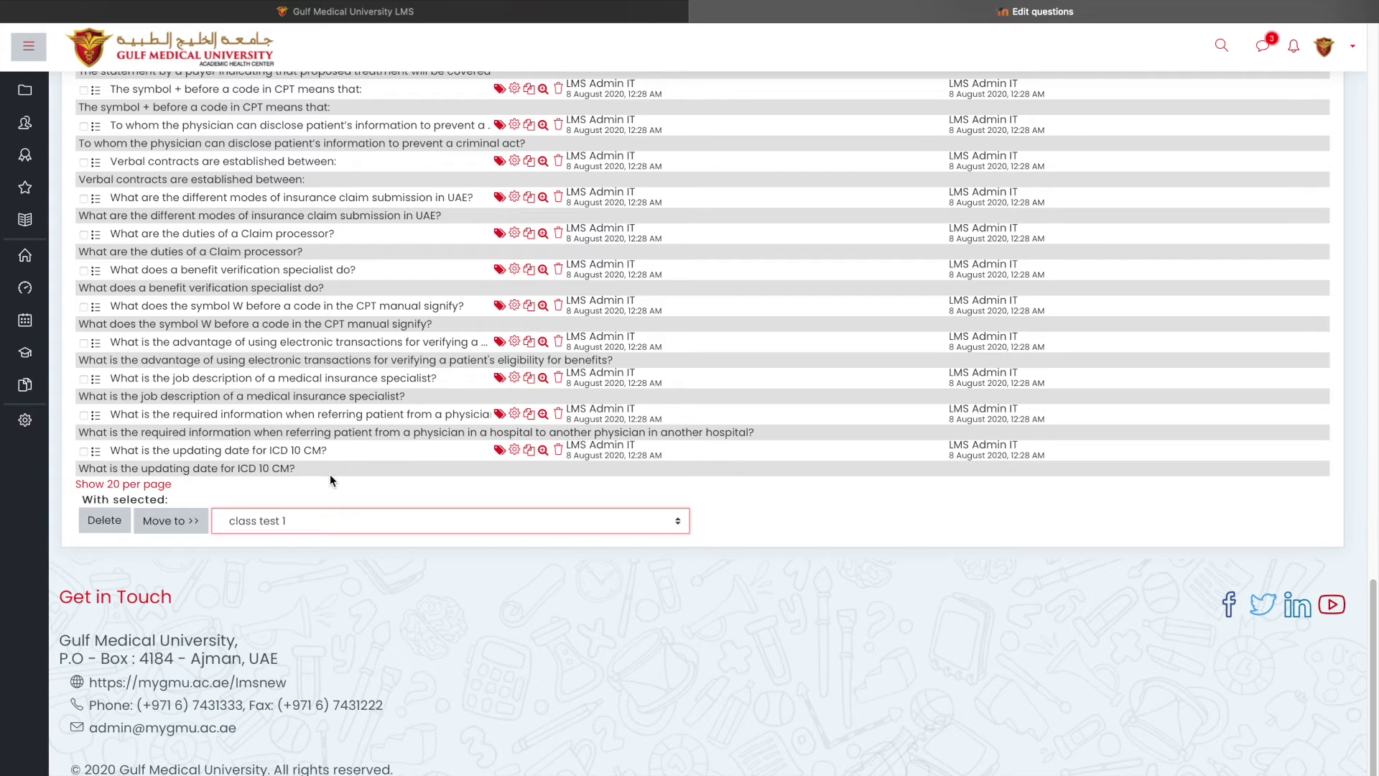
pyautogui.click(178, 521)
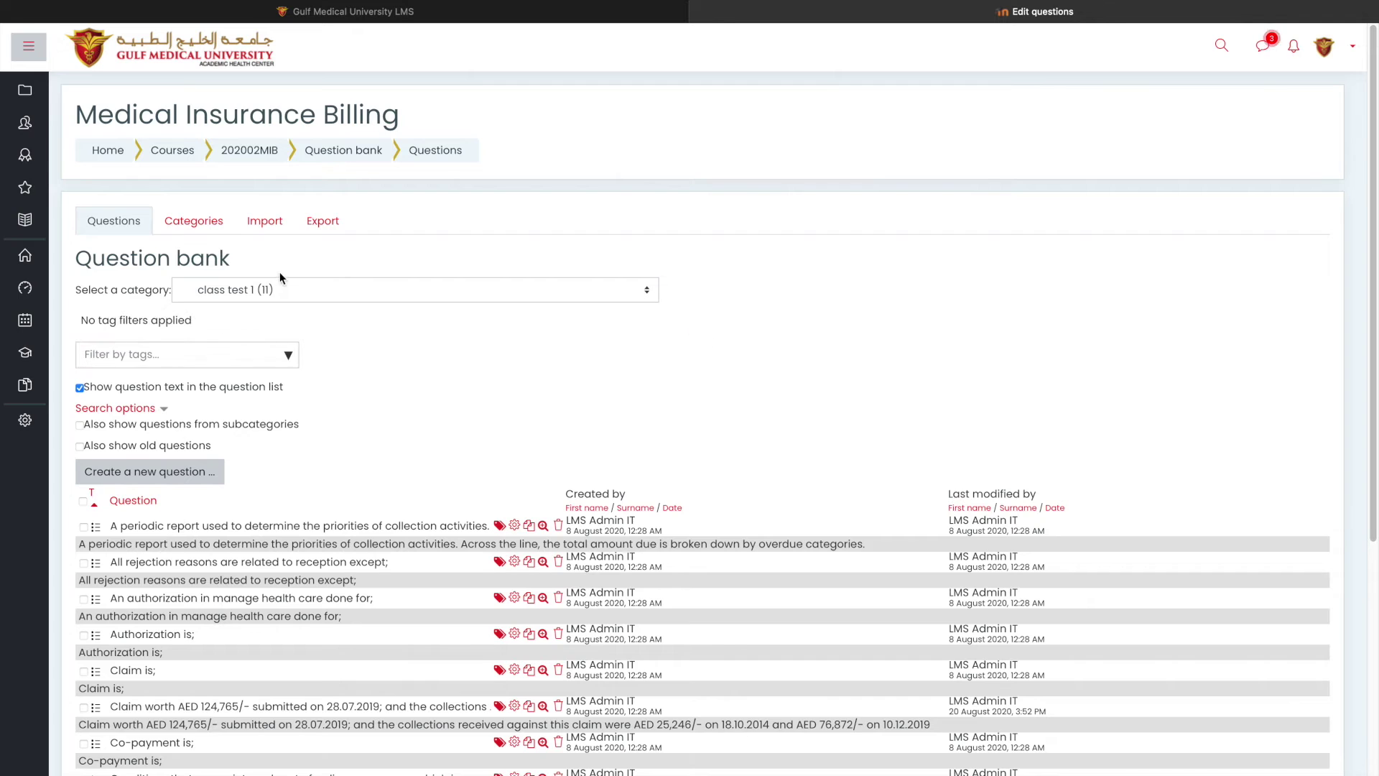
pyautogui.click(281, 290)
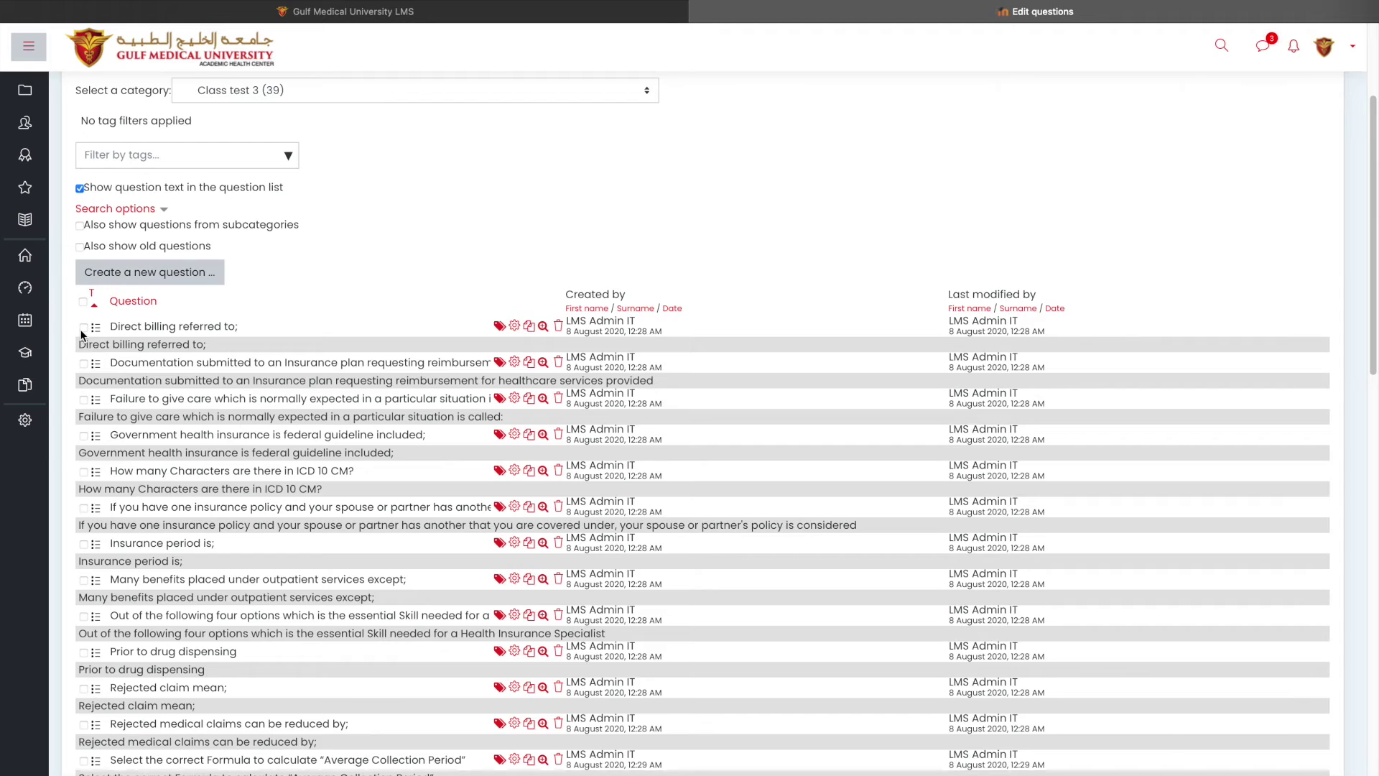
# Tick six questions, from 'Direct billing referred to' through 'Prior to drug dispensing'.
pyautogui.click(83, 328)
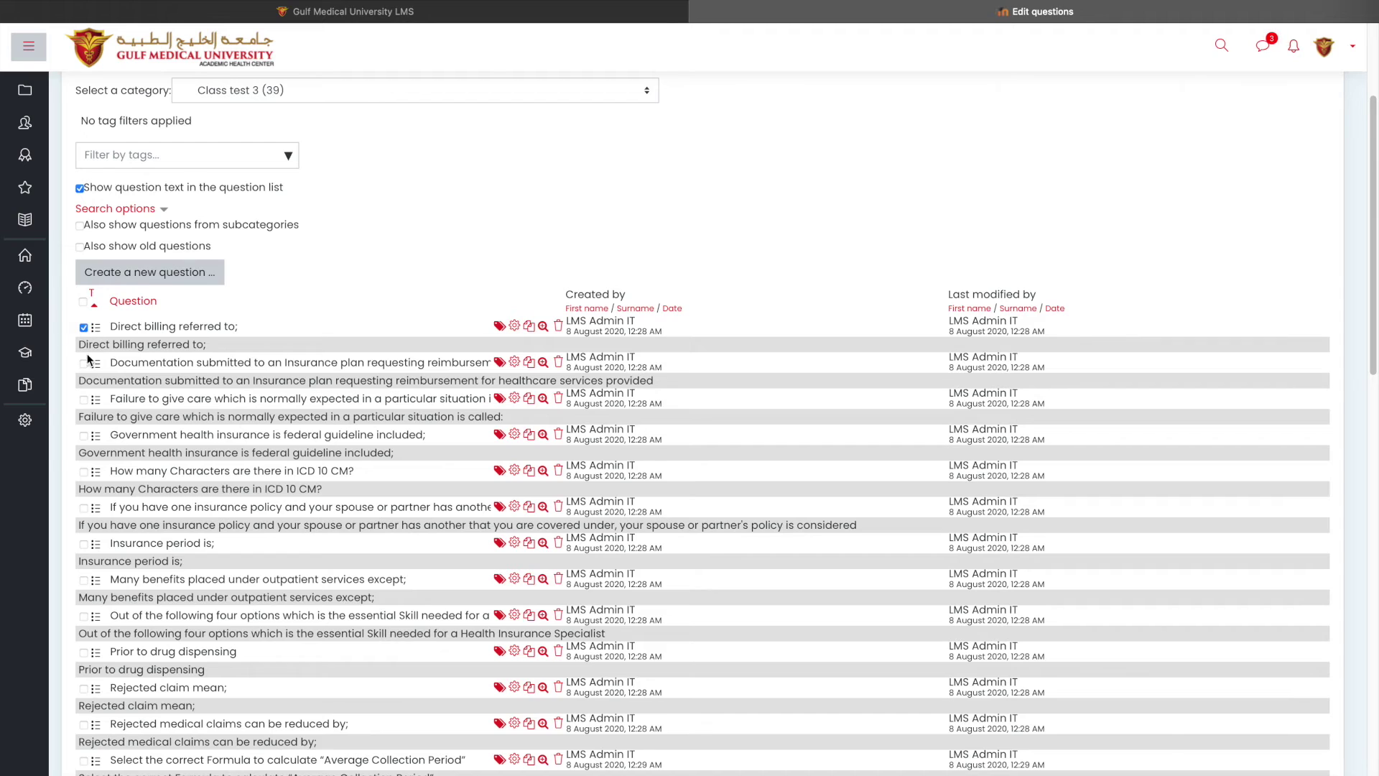
pyautogui.click(84, 401)
pyautogui.click(84, 472)
pyautogui.click(84, 507)
pyautogui.click(83, 545)
pyautogui.rightClick(84, 621)
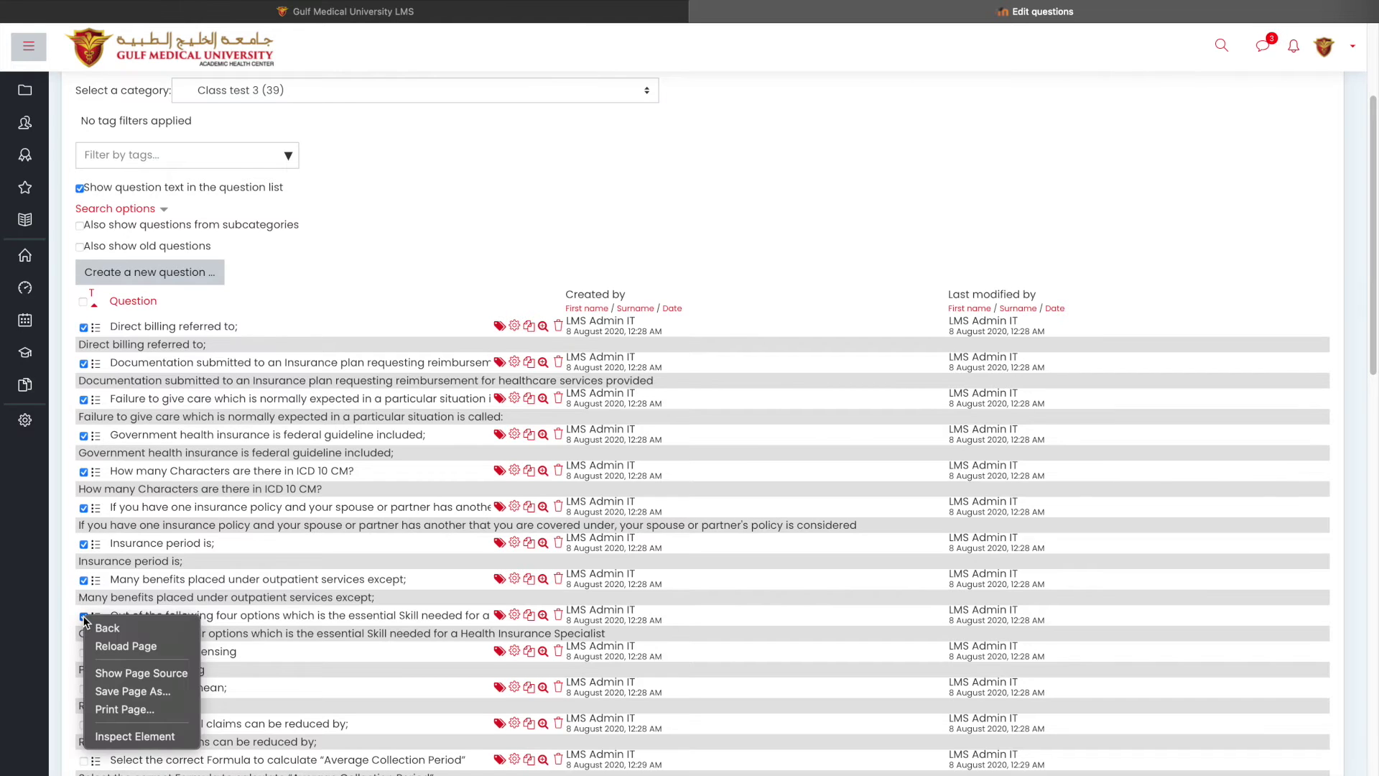
pyautogui.click(82, 655)
pyautogui.click(83, 653)
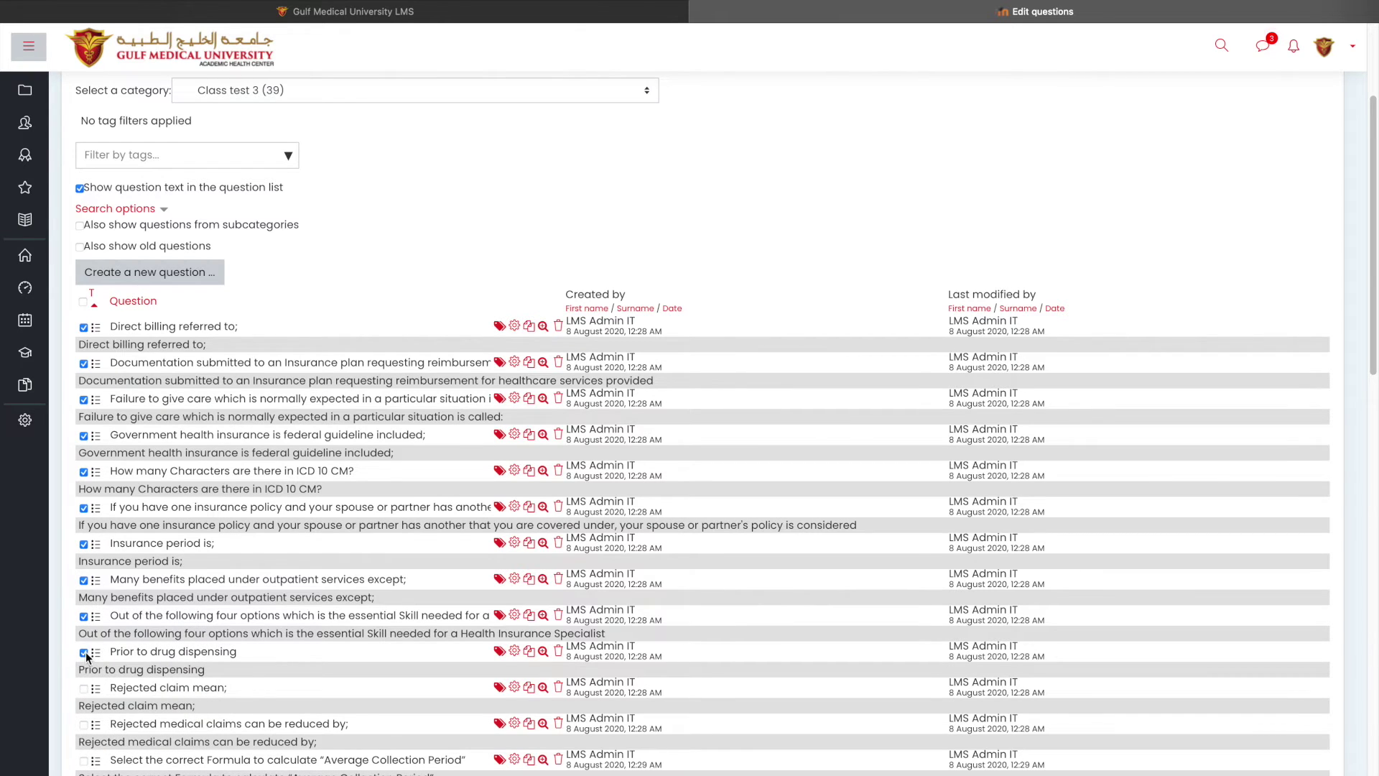
# Move the checked questions into the Class test 2 category.
pyautogui.scroll(-15, 87, 654)
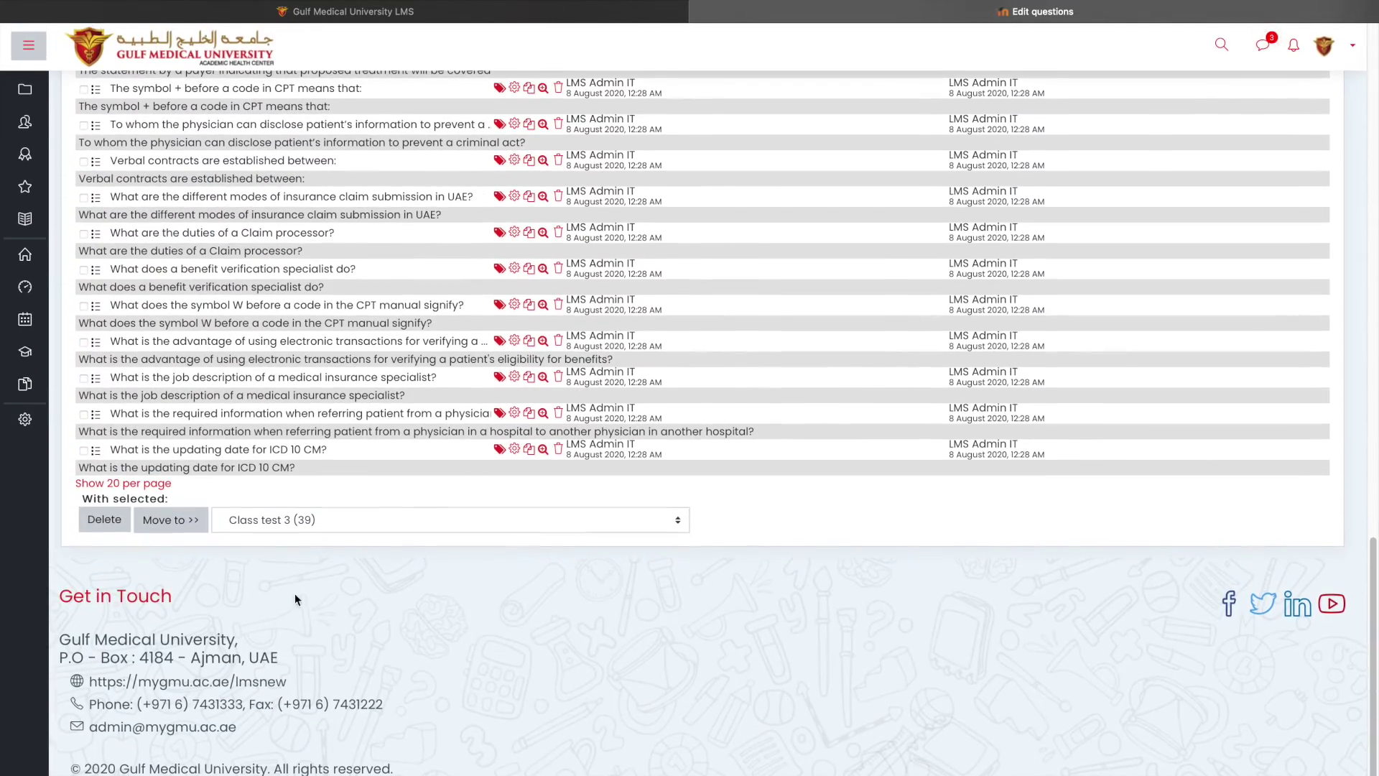
pyautogui.click(267, 514)
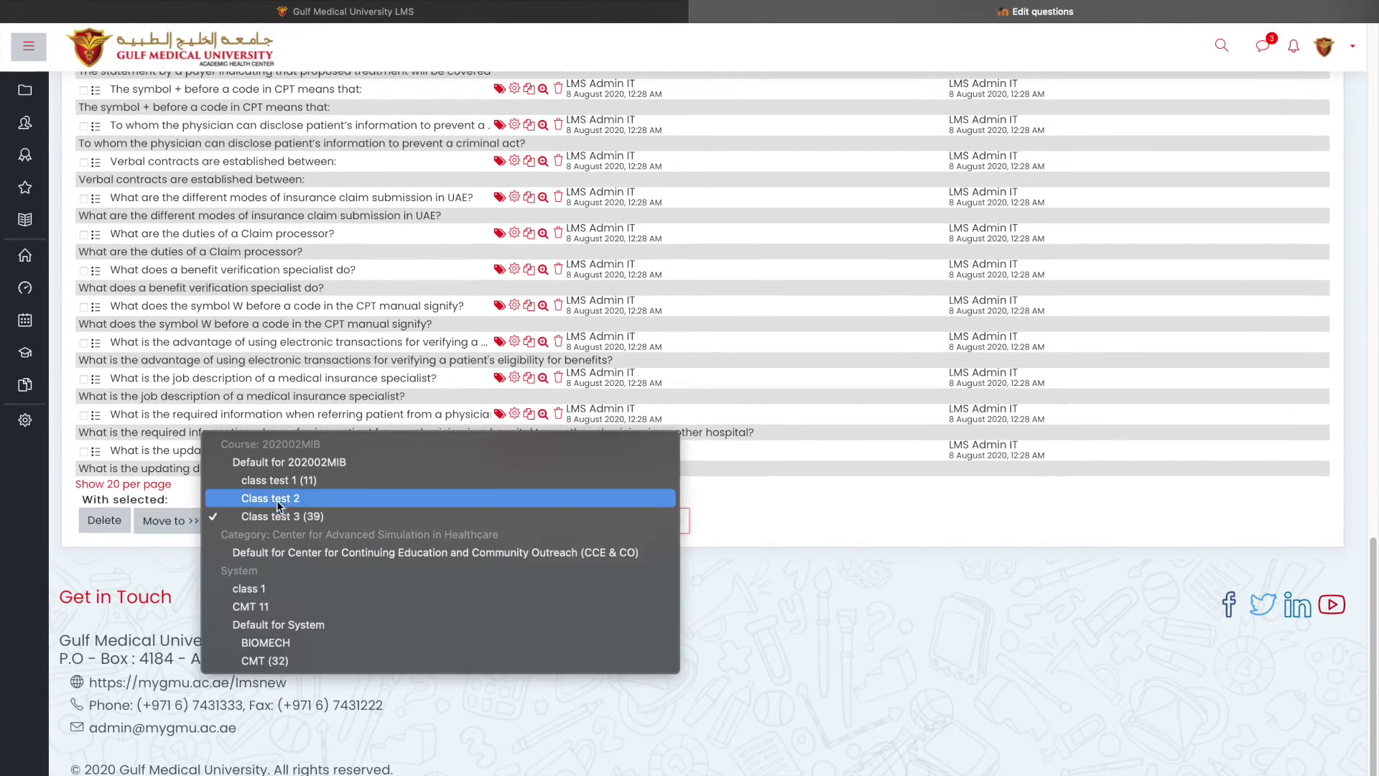
pyautogui.click(270, 498)
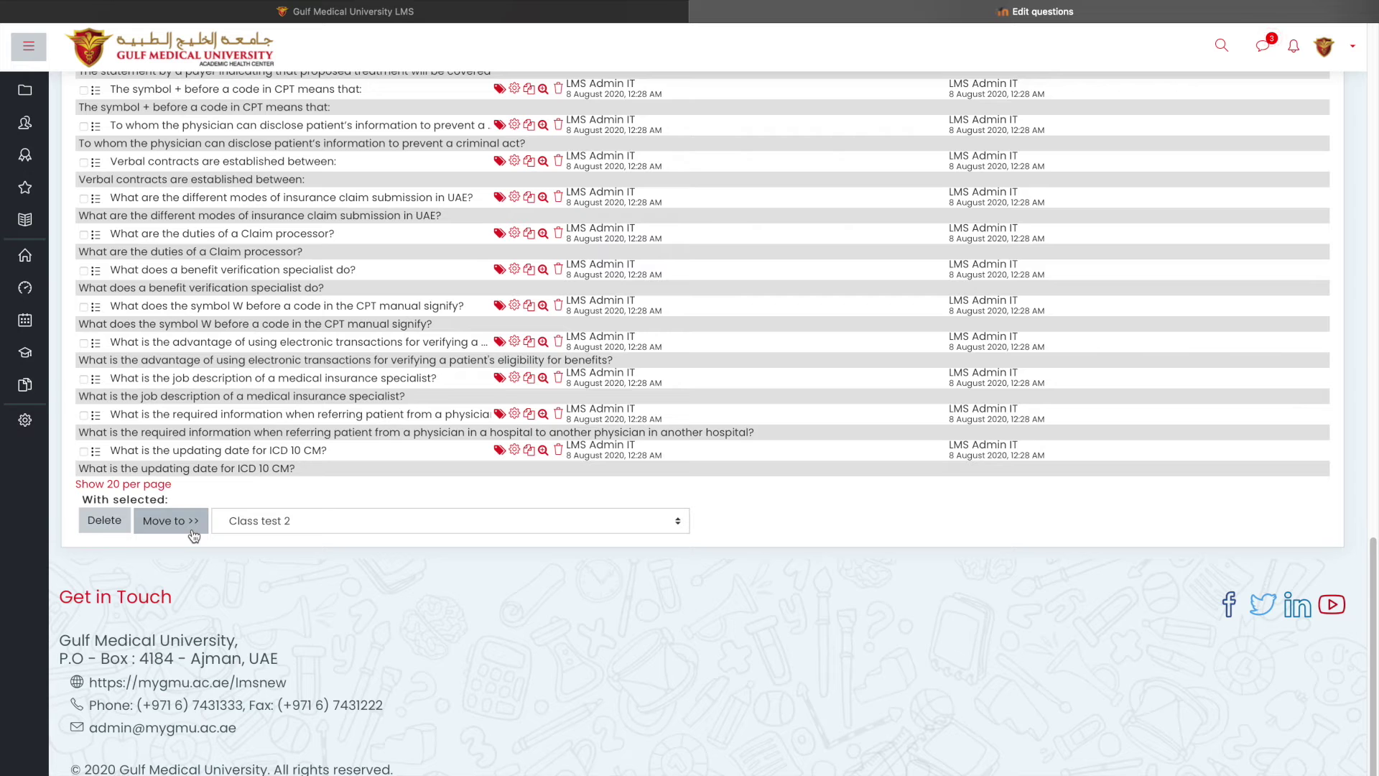
pyautogui.click(192, 531)
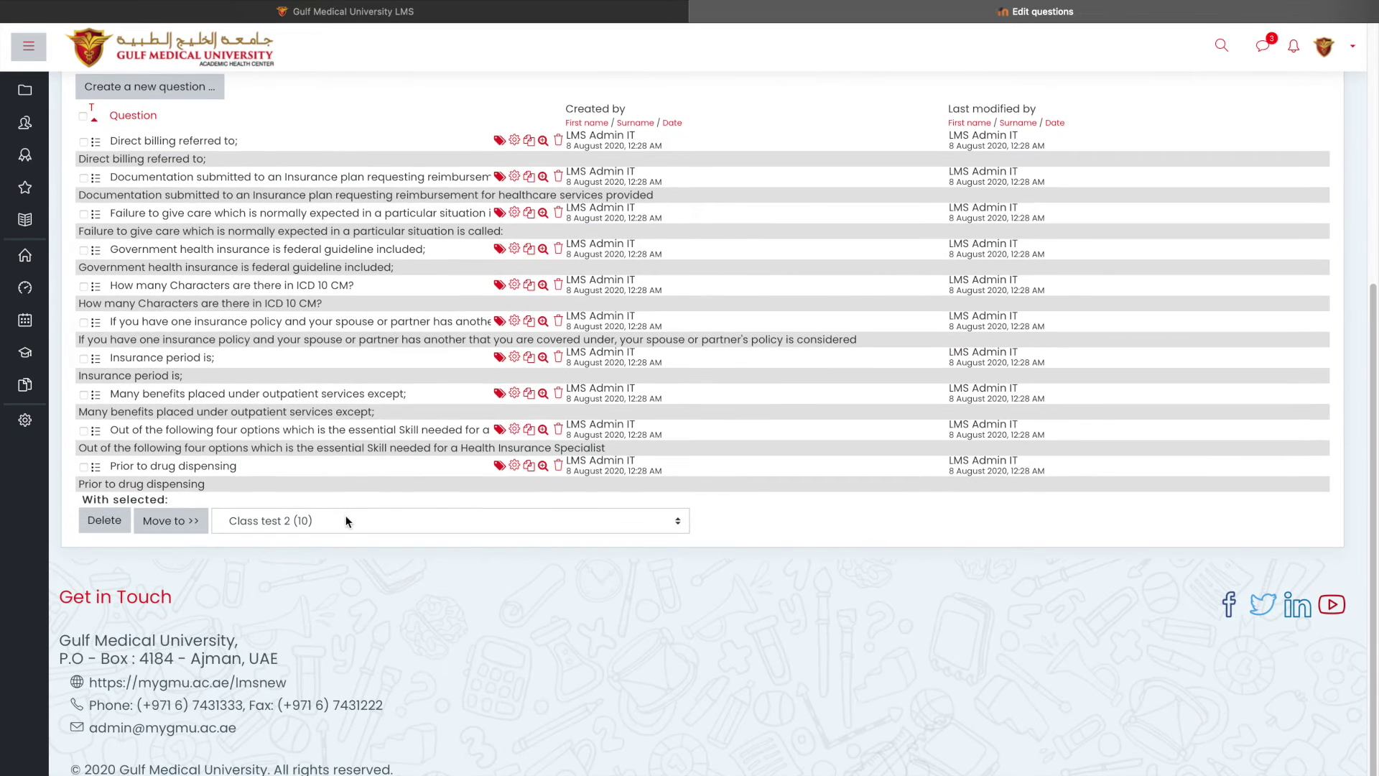
# Set Class test 3 as the Move to destination category.
pyautogui.click(346, 520)
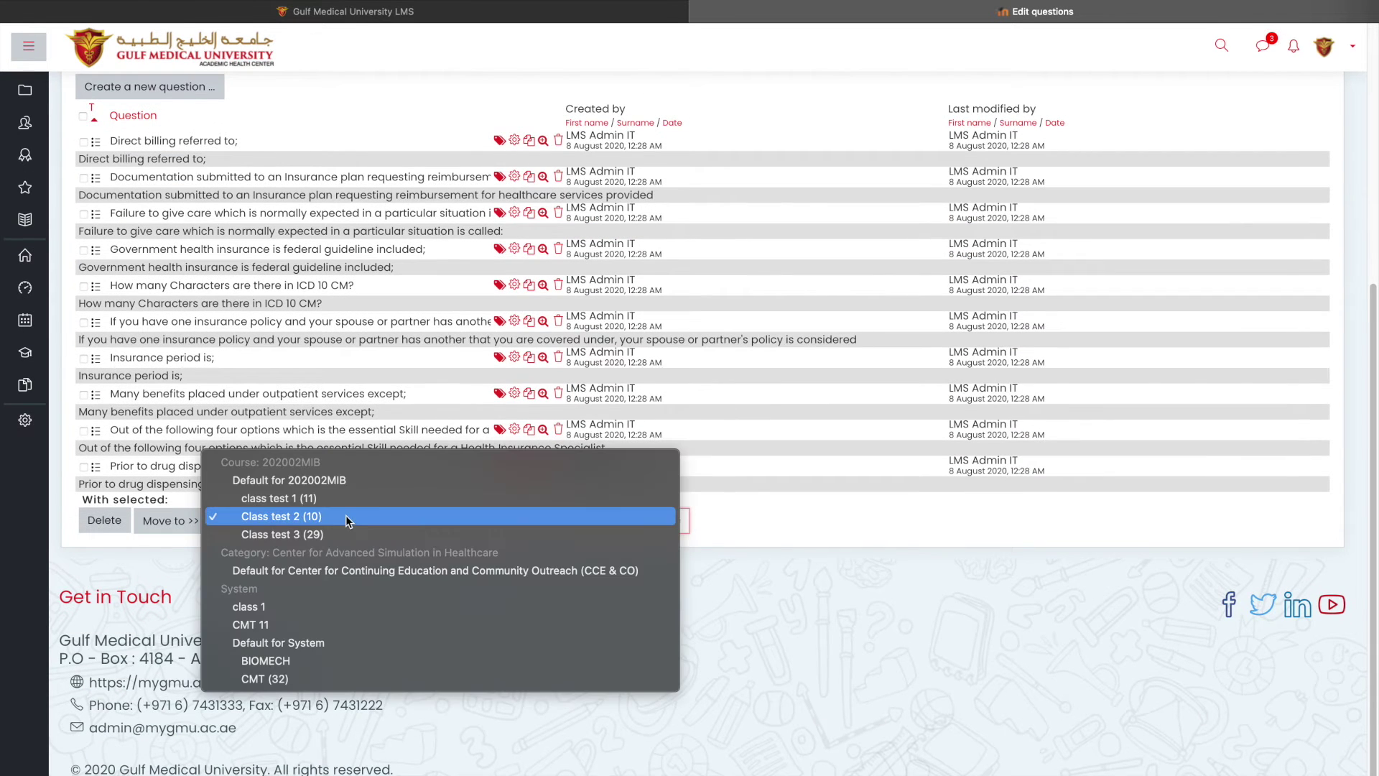
pyautogui.click(344, 499)
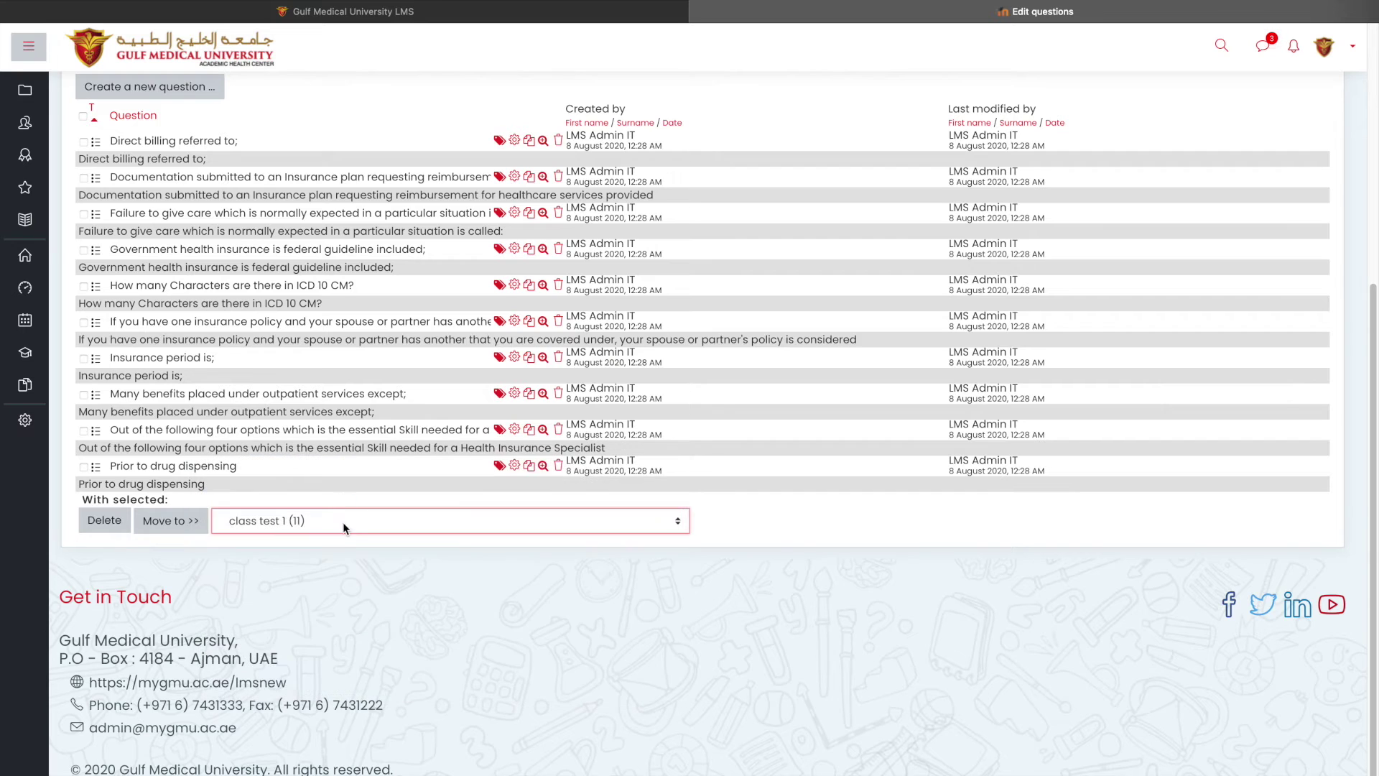
pyautogui.click(345, 523)
pyautogui.click(346, 552)
# View the Default for 202002MIB category in the question bank, which lists no questions.
pyautogui.scroll(4, 351, 655)
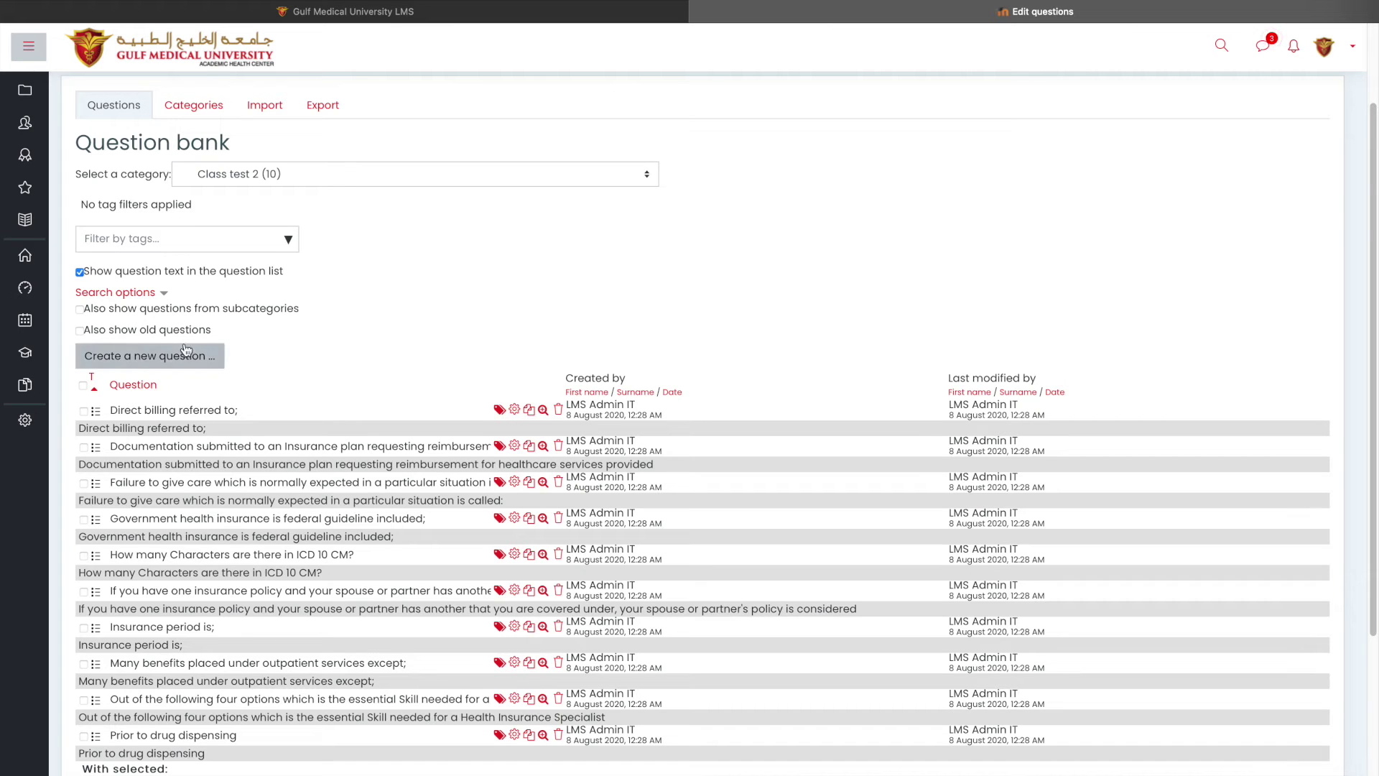
pyautogui.click(253, 178)
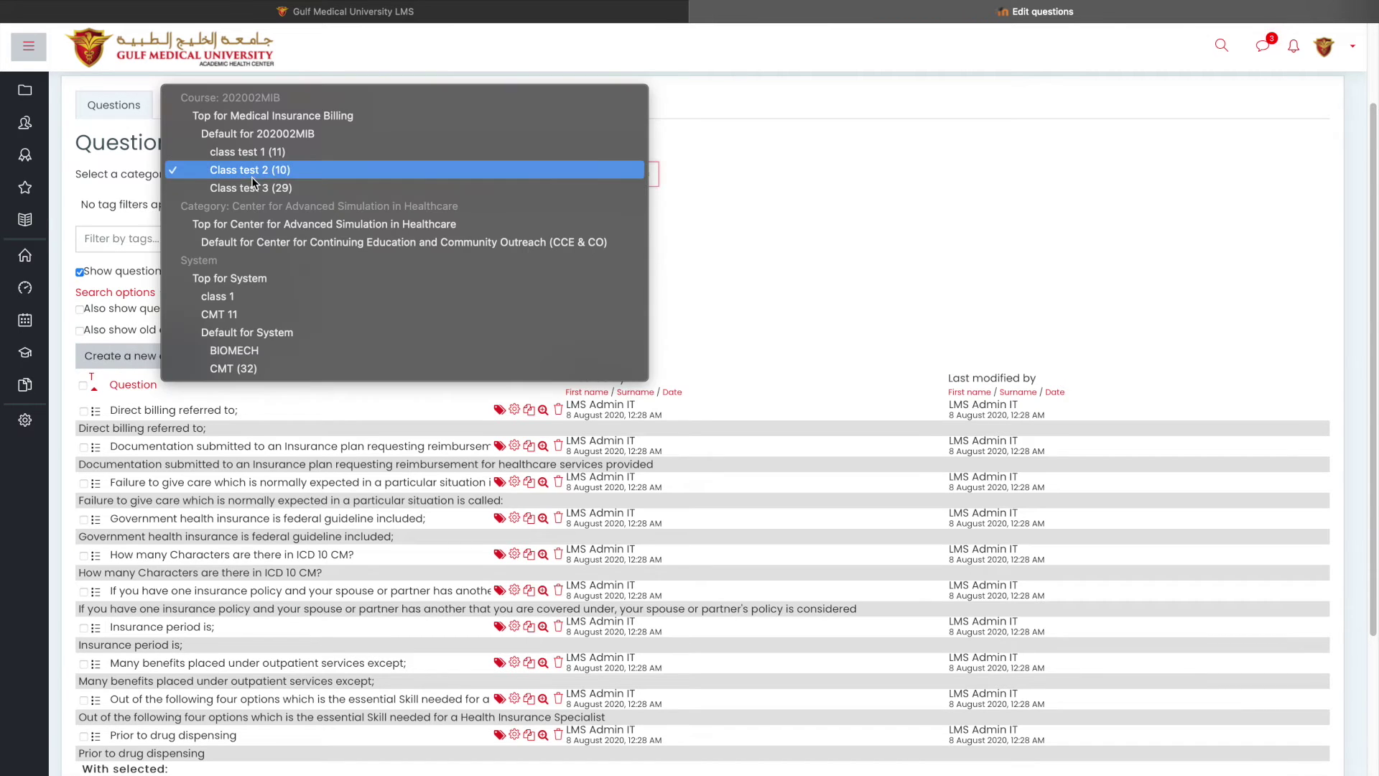
pyautogui.click(251, 136)
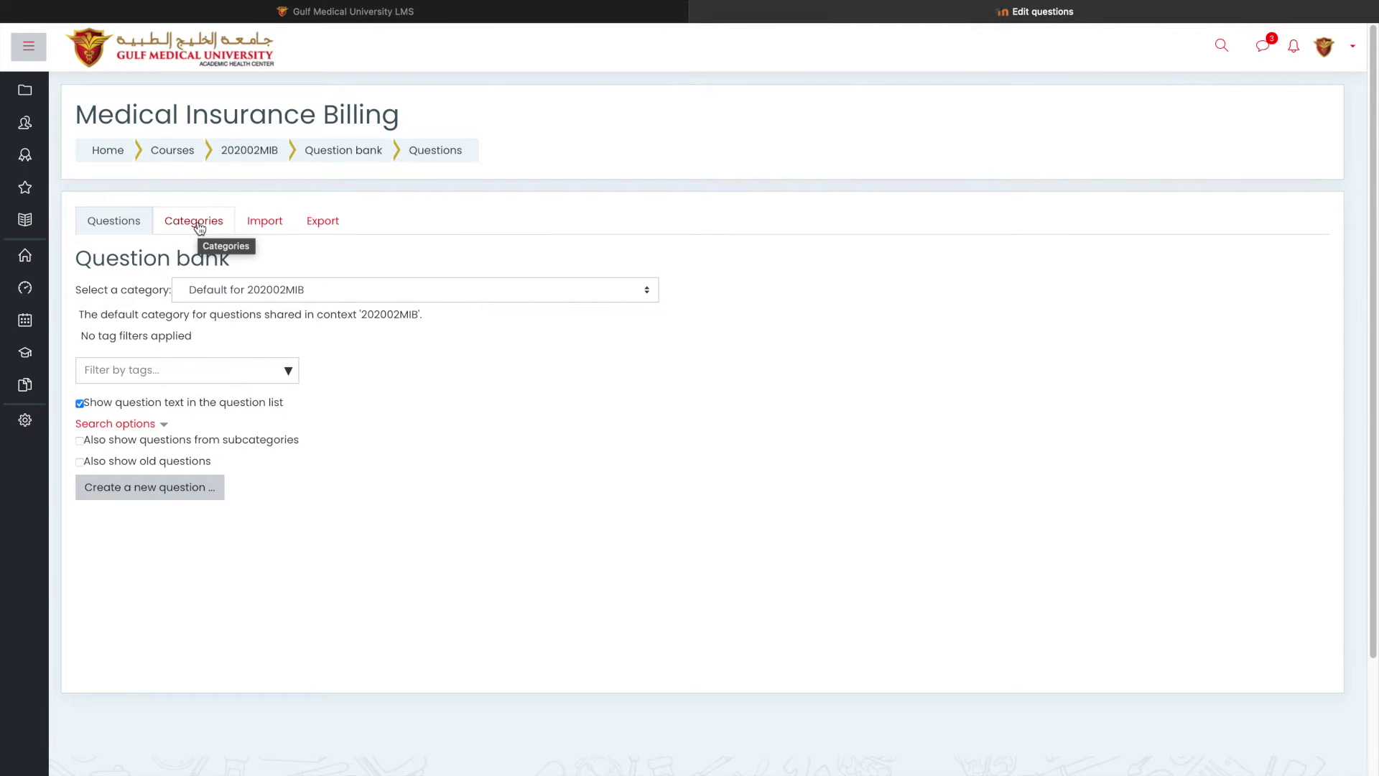
# Review the class test 1, Class test 2 and Class test 3 categories, then go to Import.
pyautogui.click(199, 224)
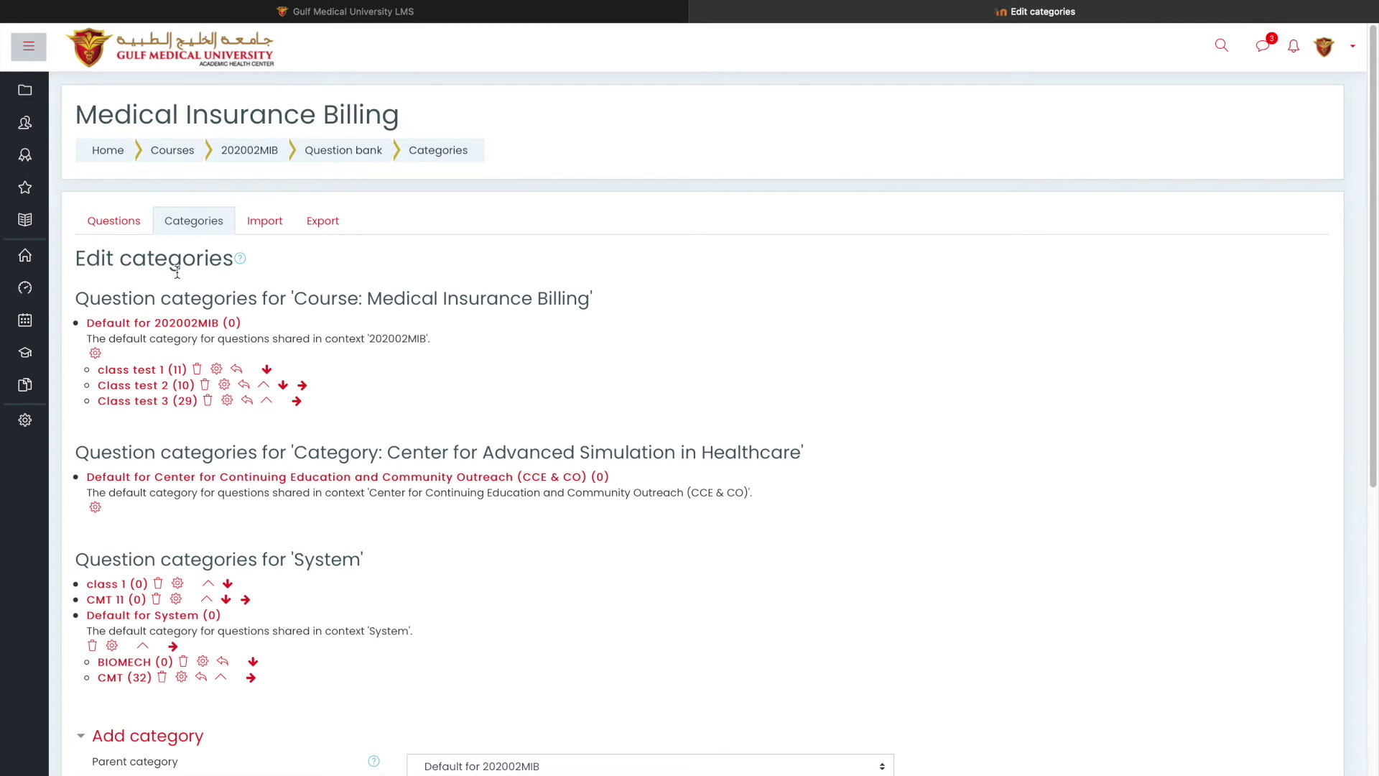
pyautogui.click(128, 222)
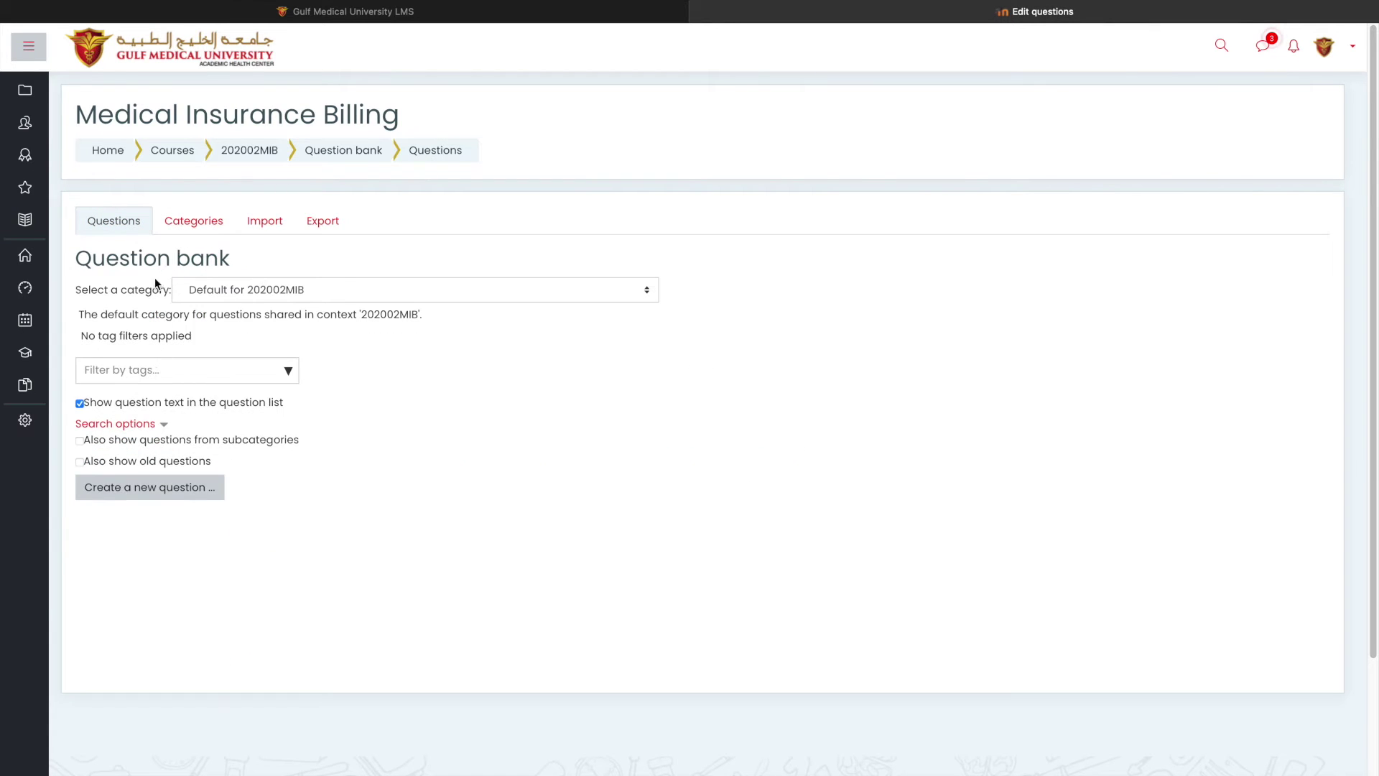
pyautogui.click(190, 234)
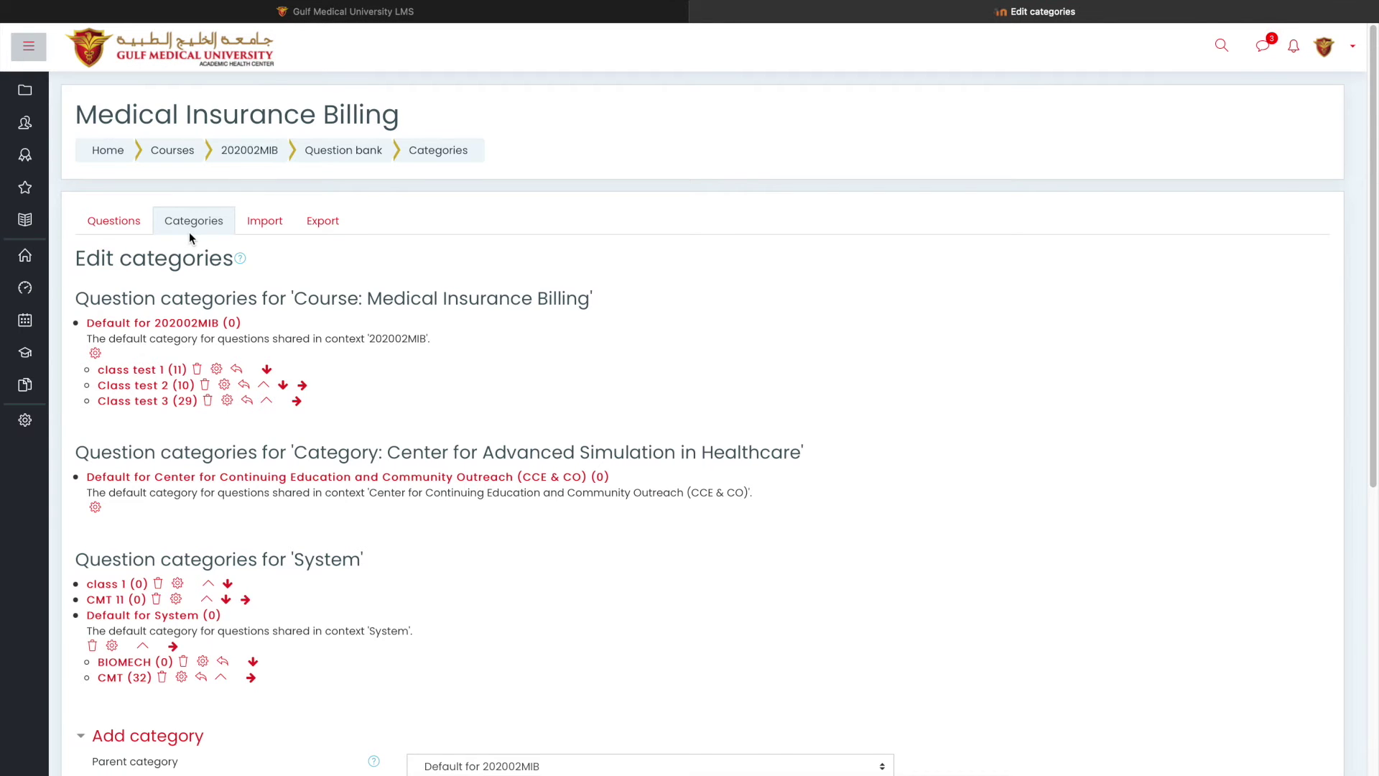
pyautogui.click(266, 236)
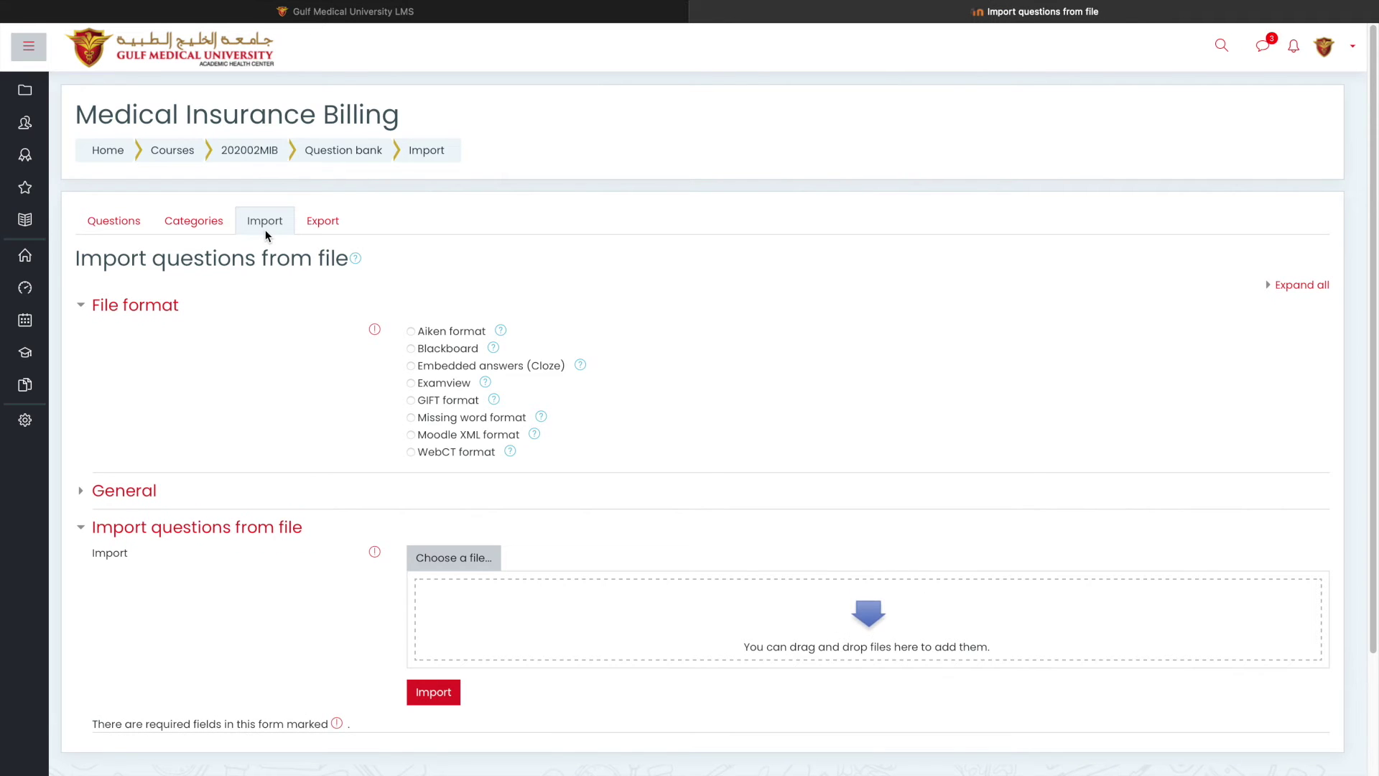
# Fill the import form with Aiken format and class test 1, then abandon it for Export.
pyautogui.click(415, 333)
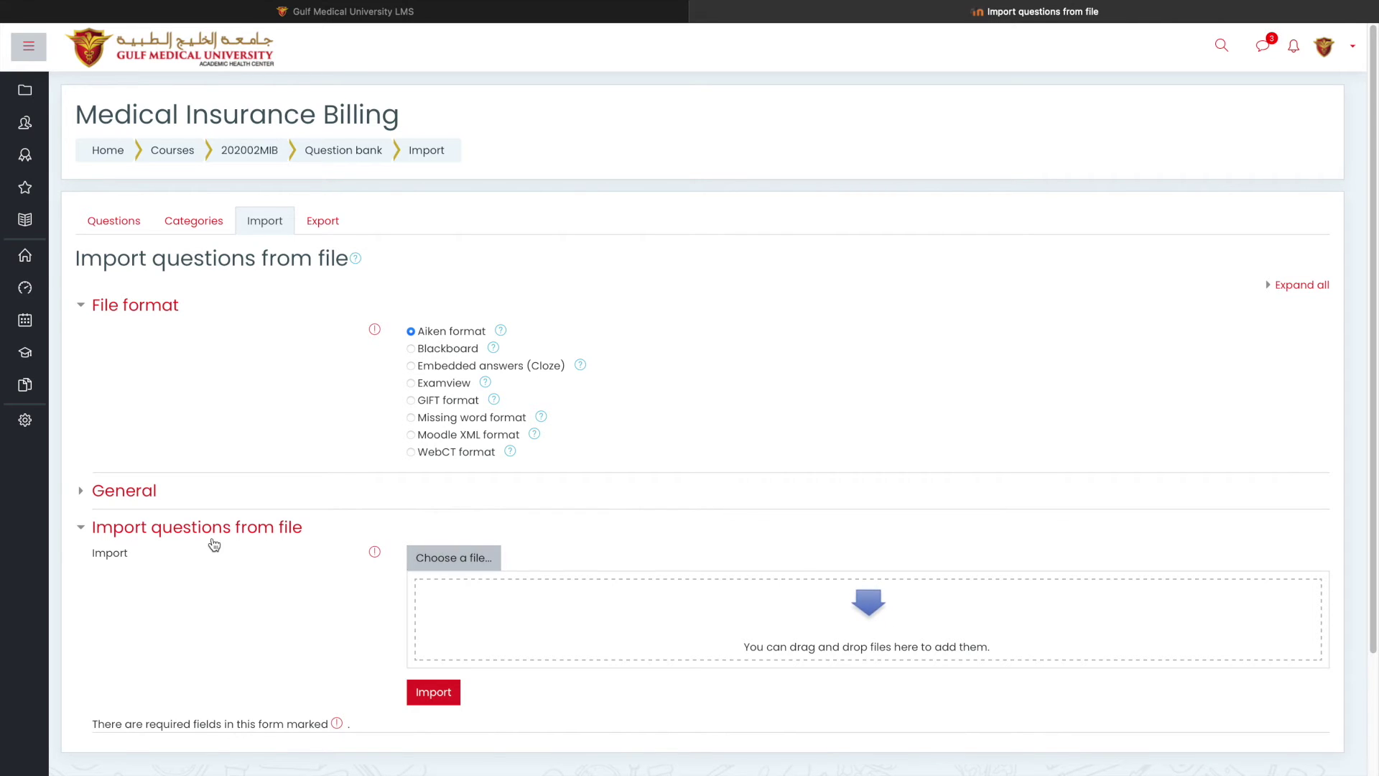
pyautogui.click(144, 491)
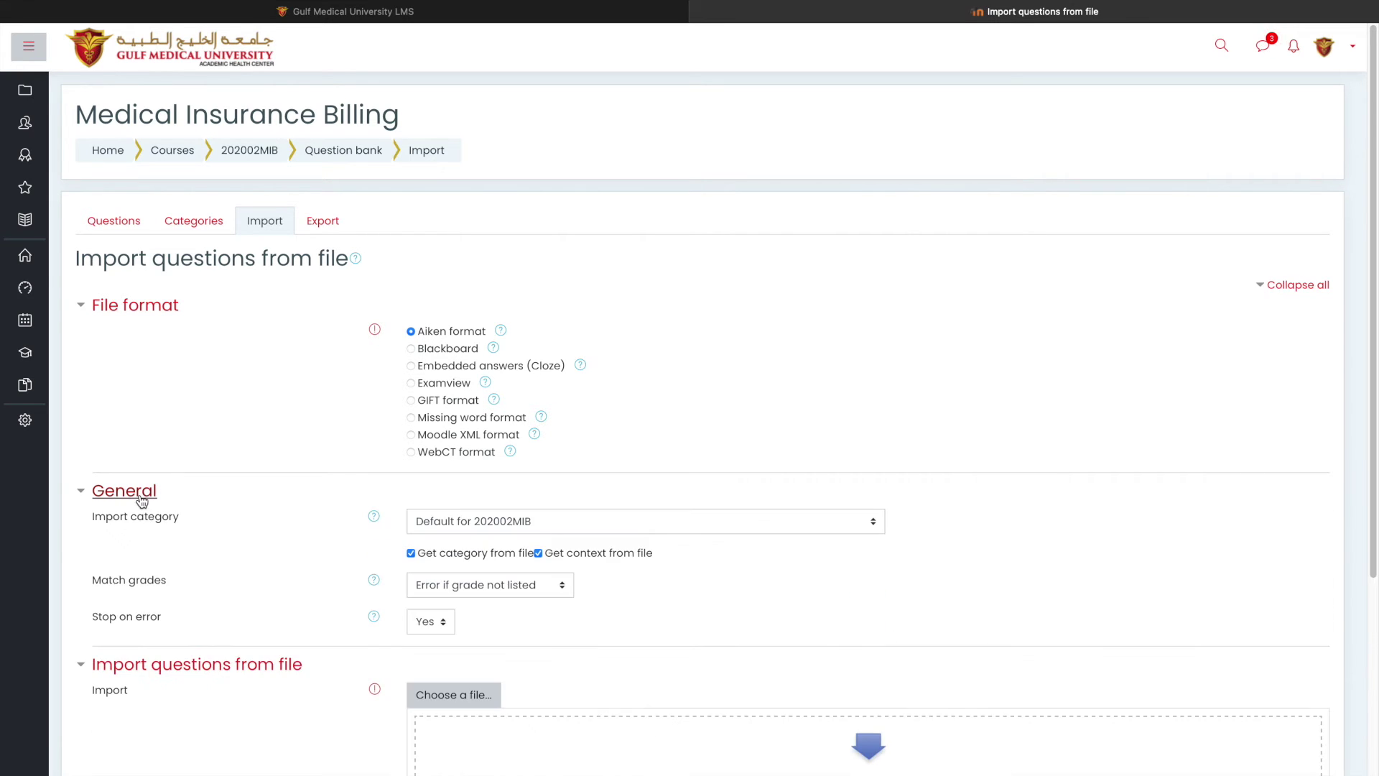
pyautogui.click(532, 523)
pyautogui.press('Escape')
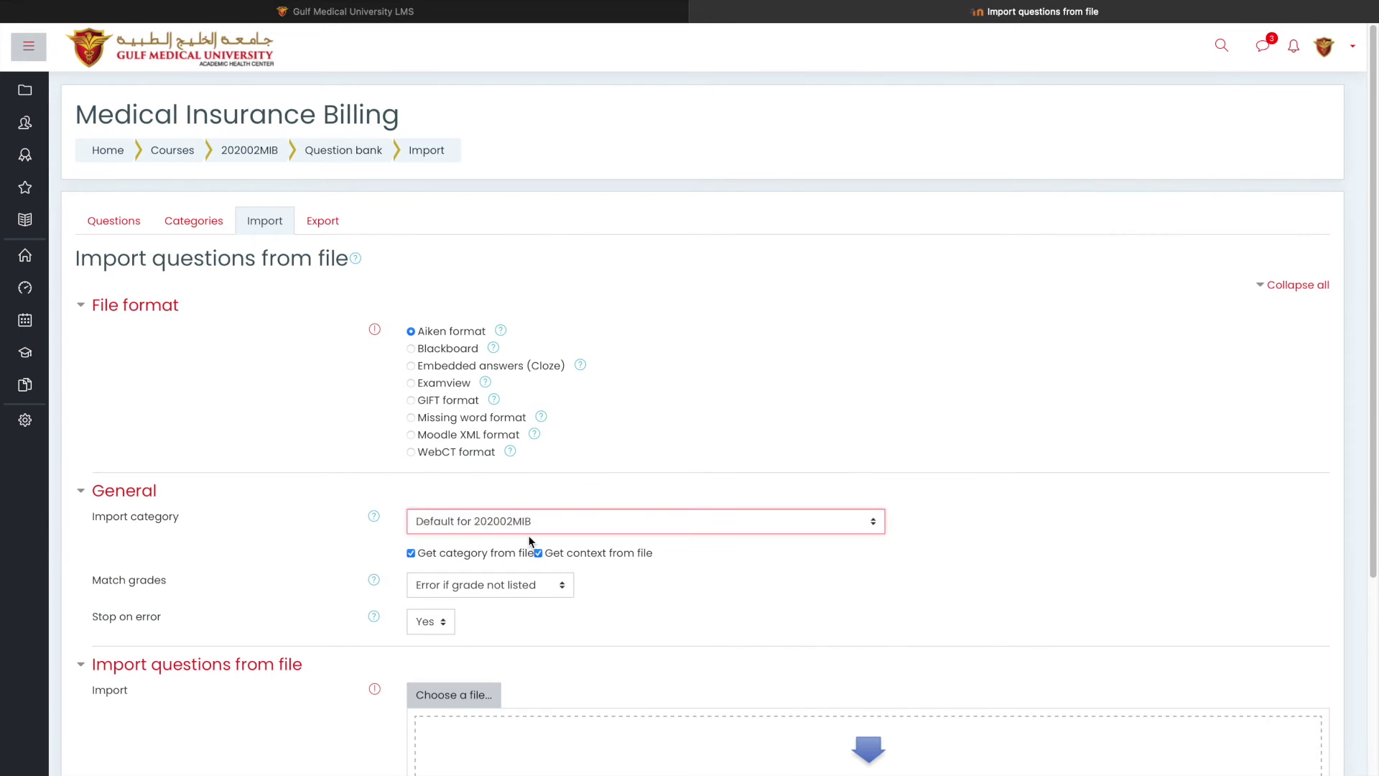
pyautogui.click(530, 541)
pyautogui.scroll(-2, 531, 542)
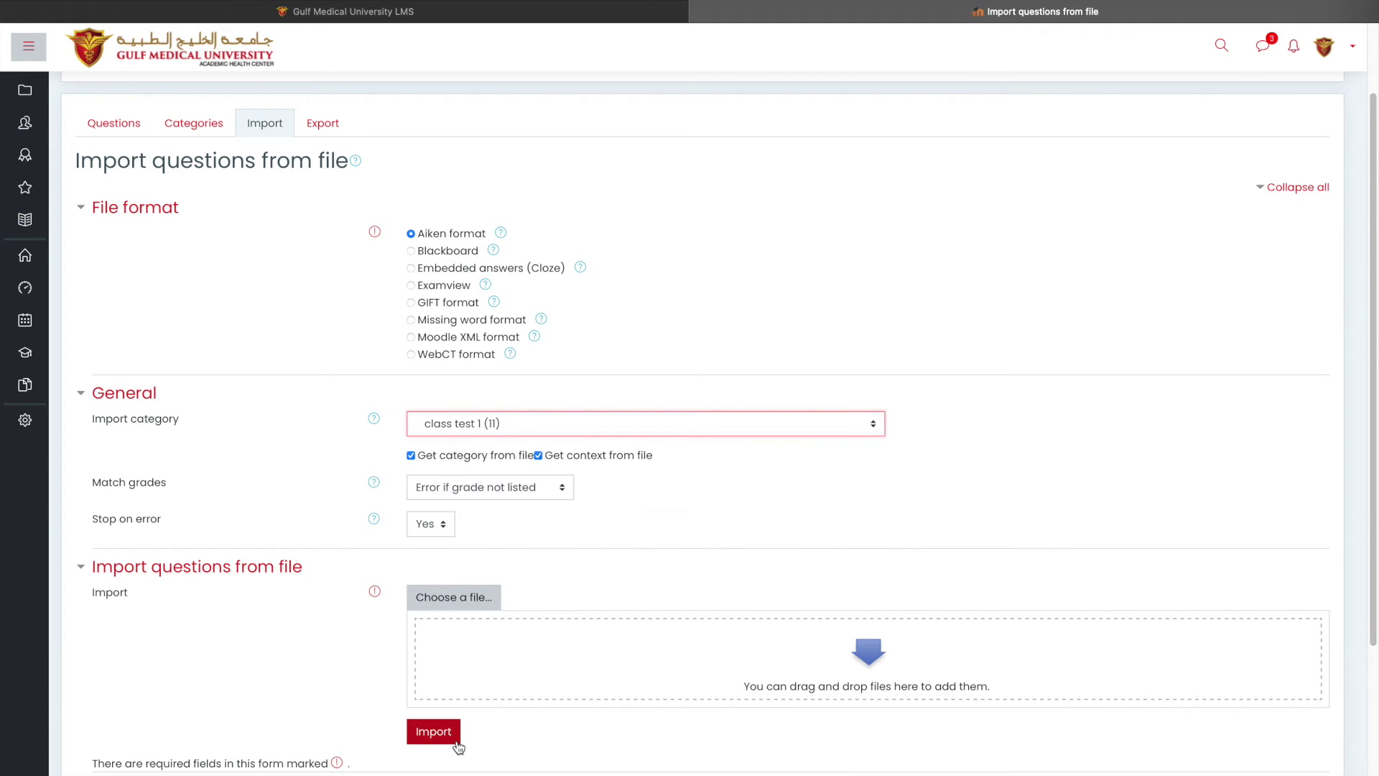
pyautogui.click(158, 399)
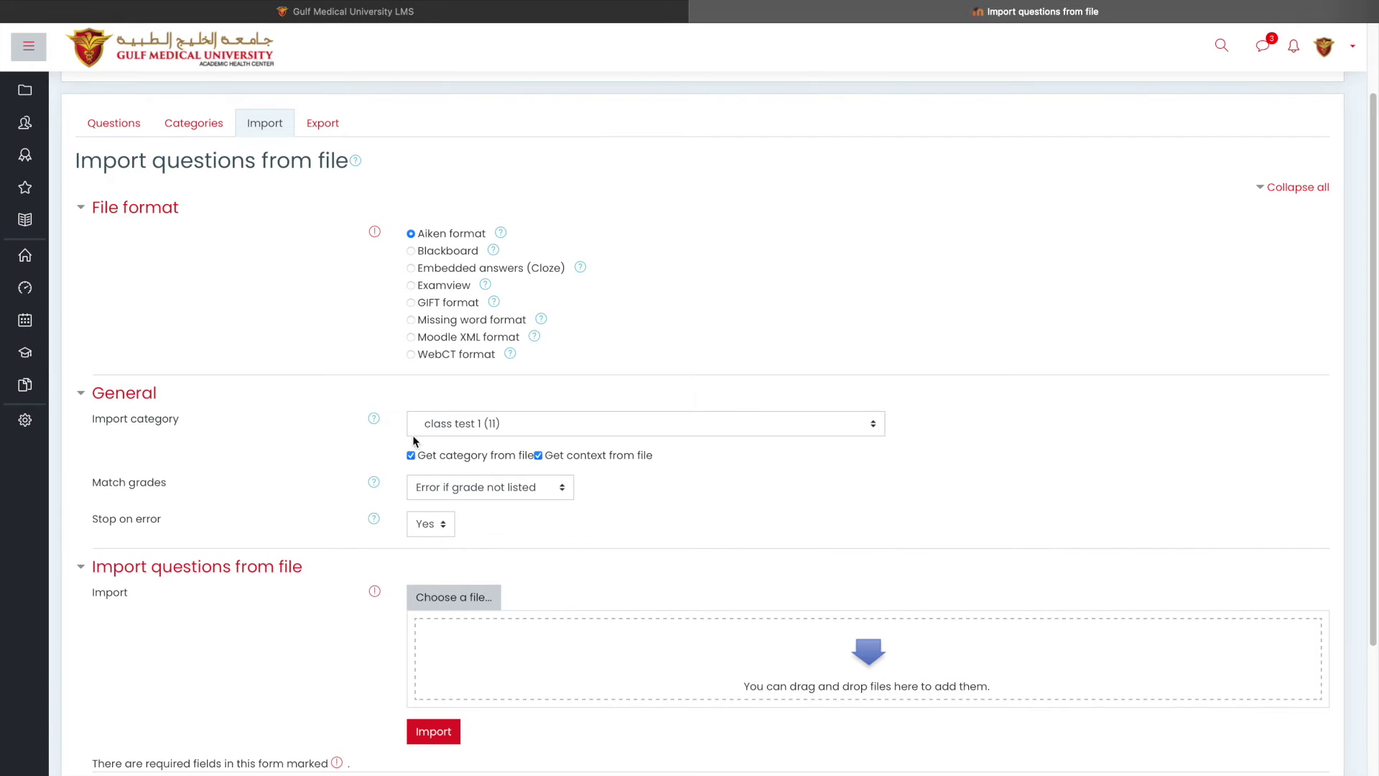
pyautogui.click(570, 423)
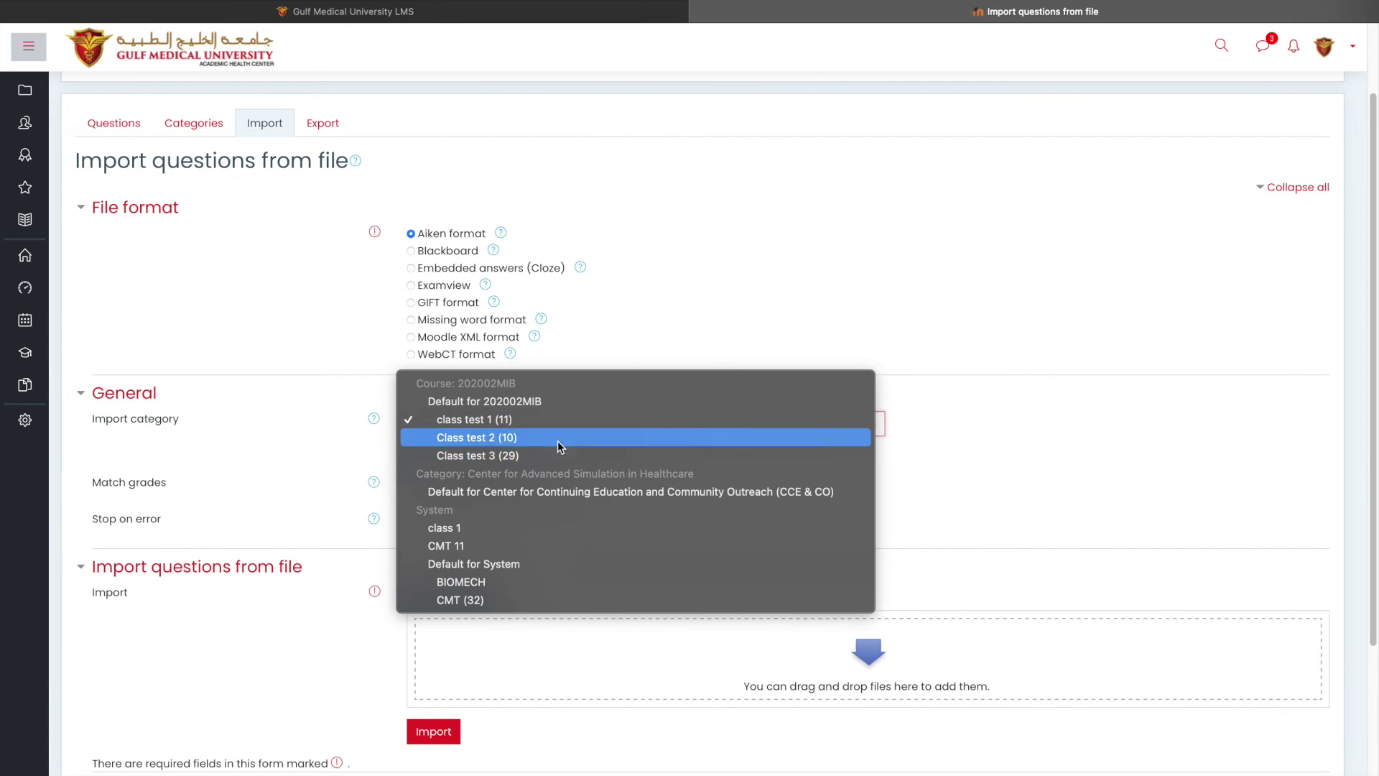
pyautogui.click(293, 641)
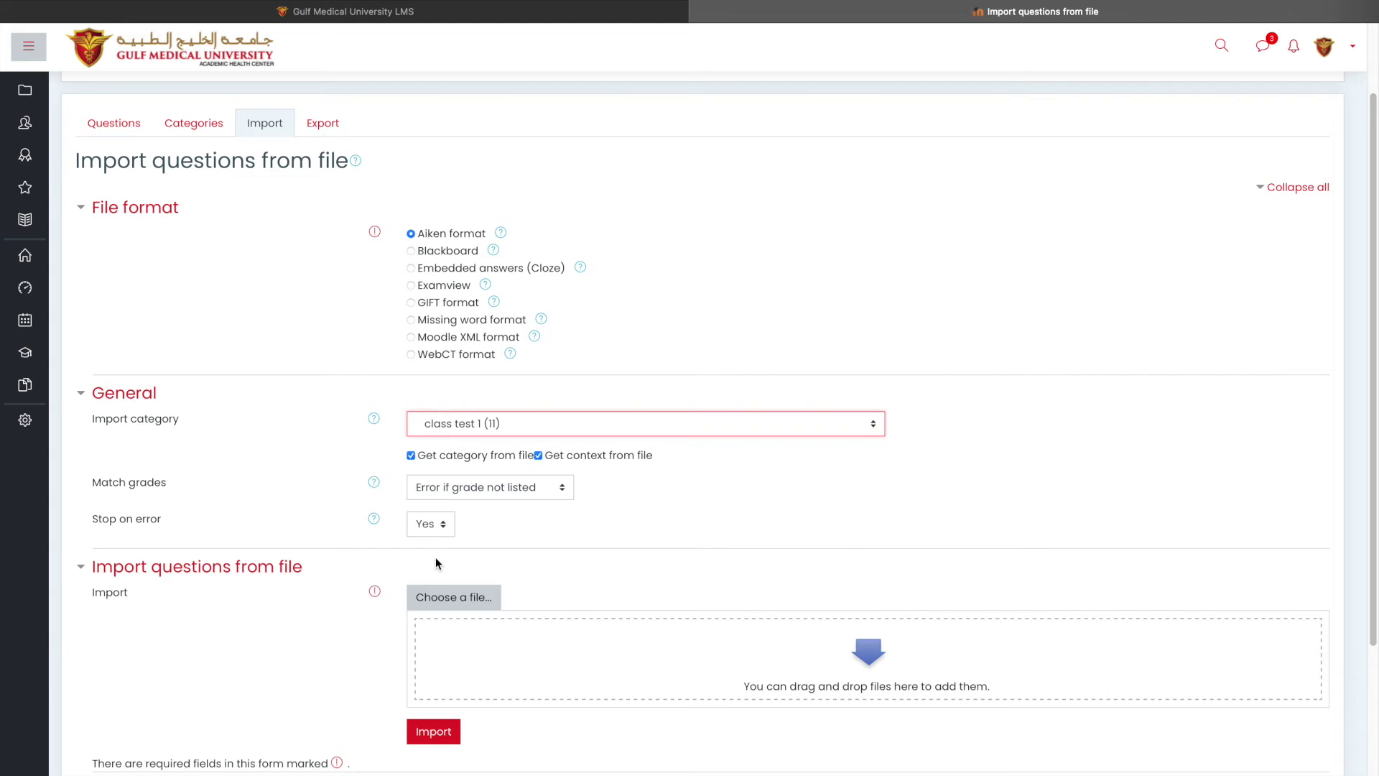
pyautogui.click(323, 130)
pyautogui.click(776, 281)
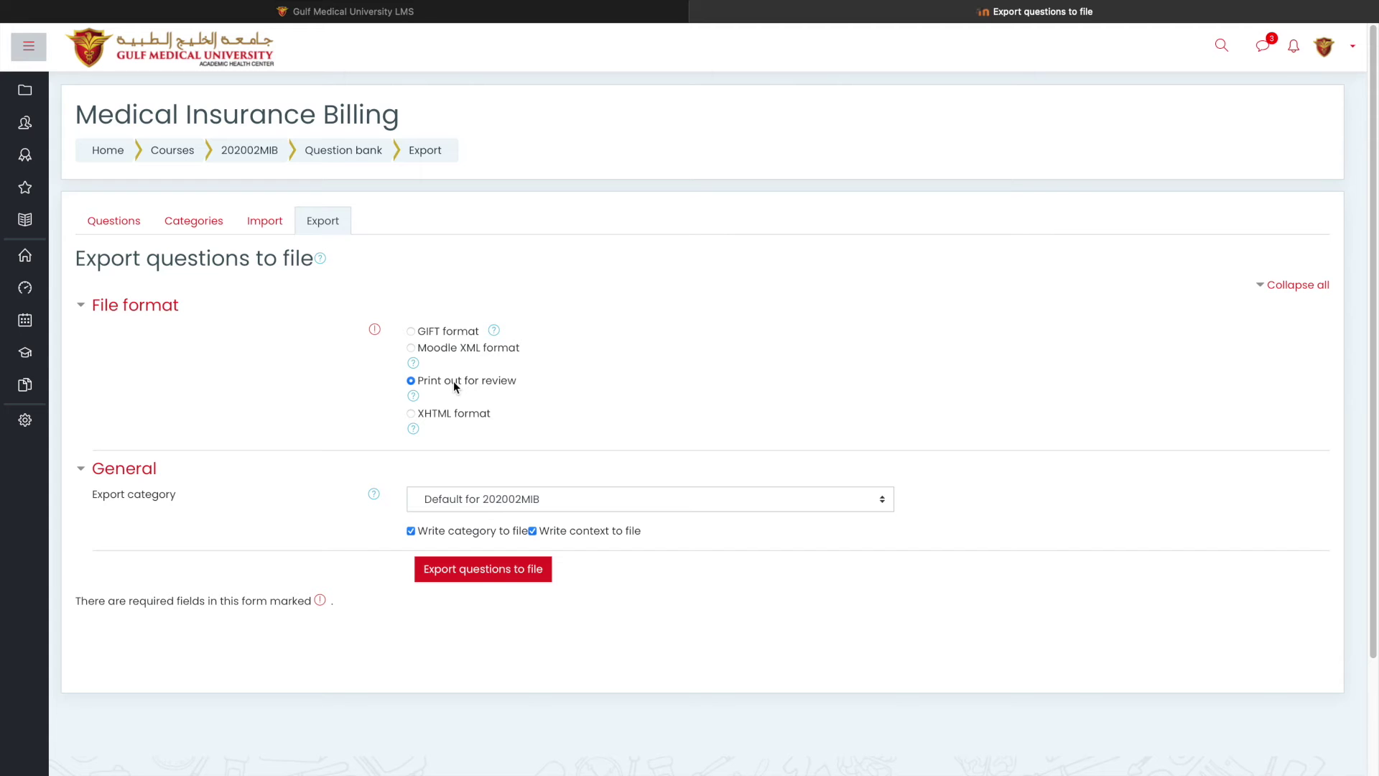
# Export the Class test 2 (10) category to a file as Print out for review.
pyautogui.click(460, 503)
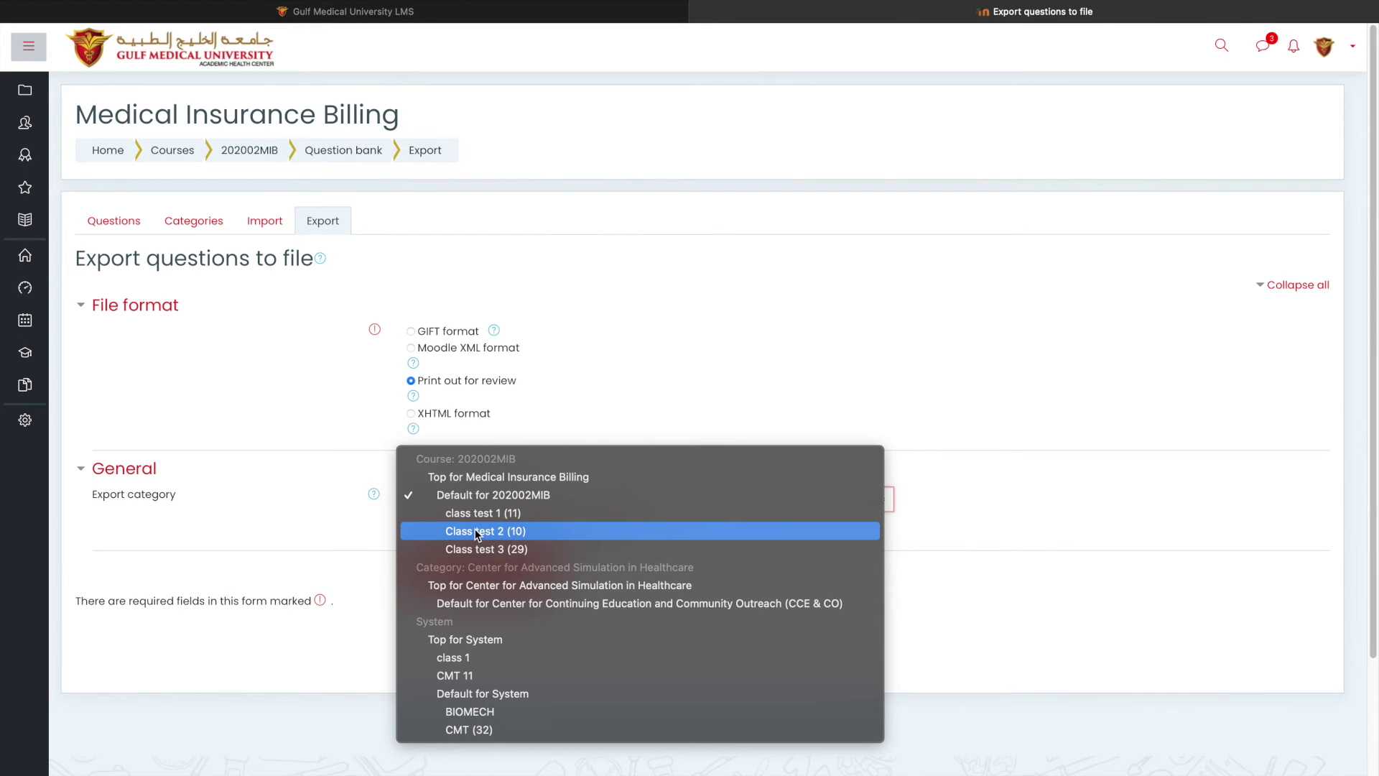
pyautogui.click(476, 532)
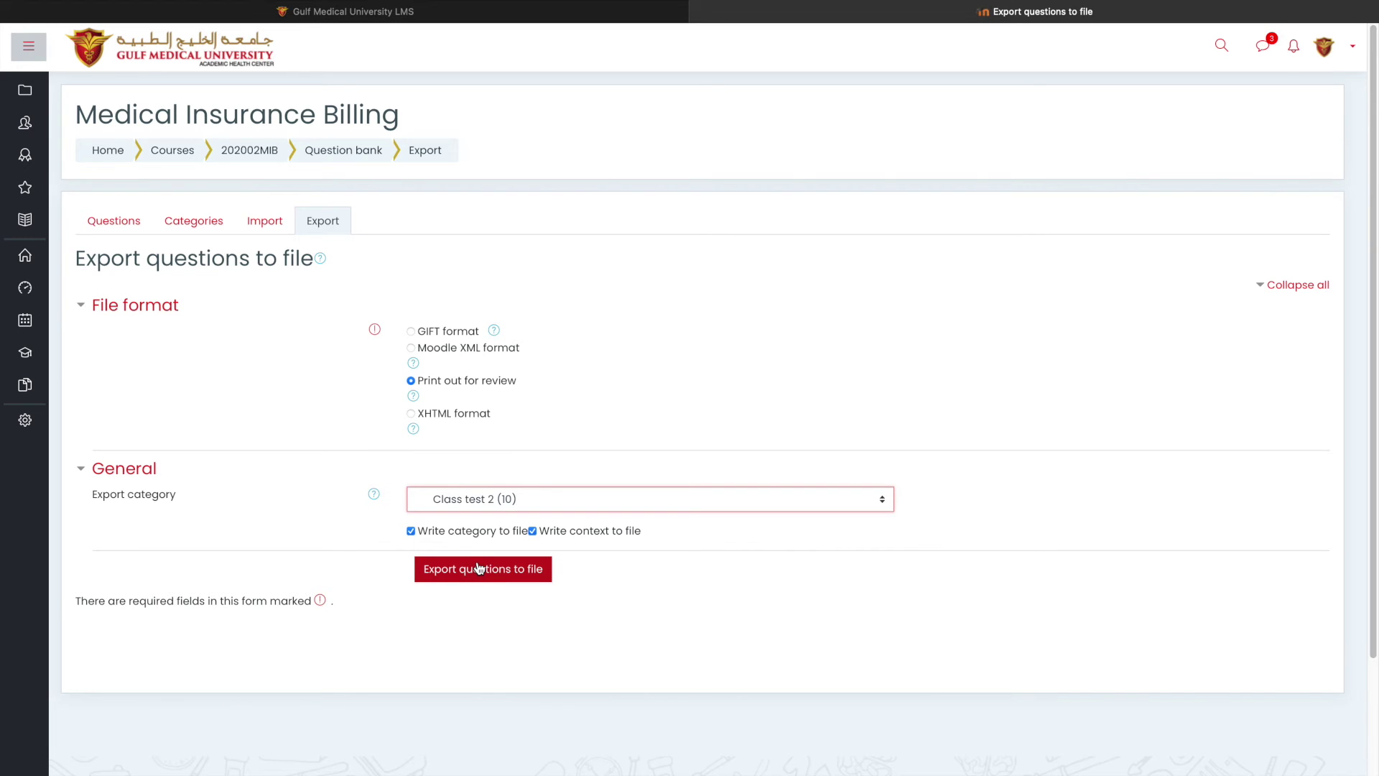
pyautogui.click(478, 567)
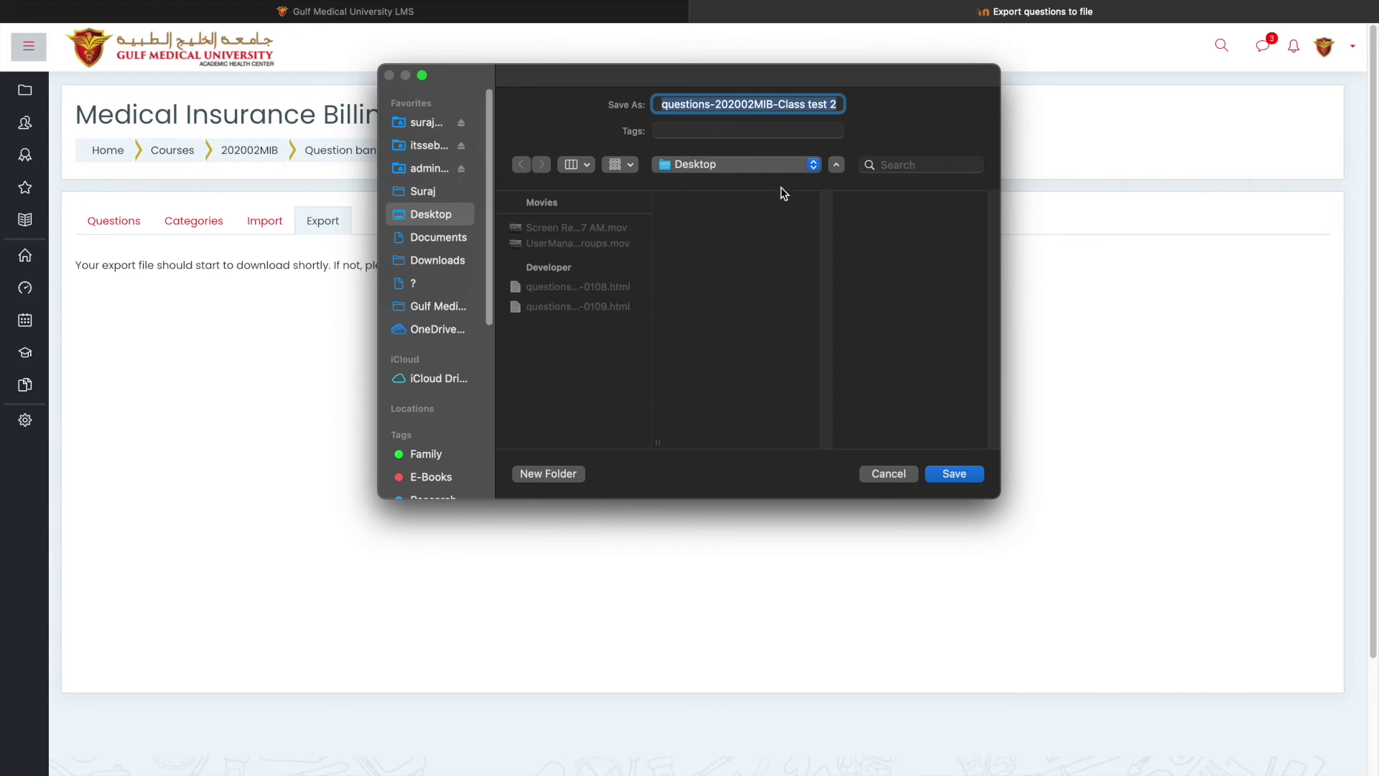
# Save the Class test 2 export to the Desktop and open it from Safari's downloads.
pyautogui.click(935, 474)
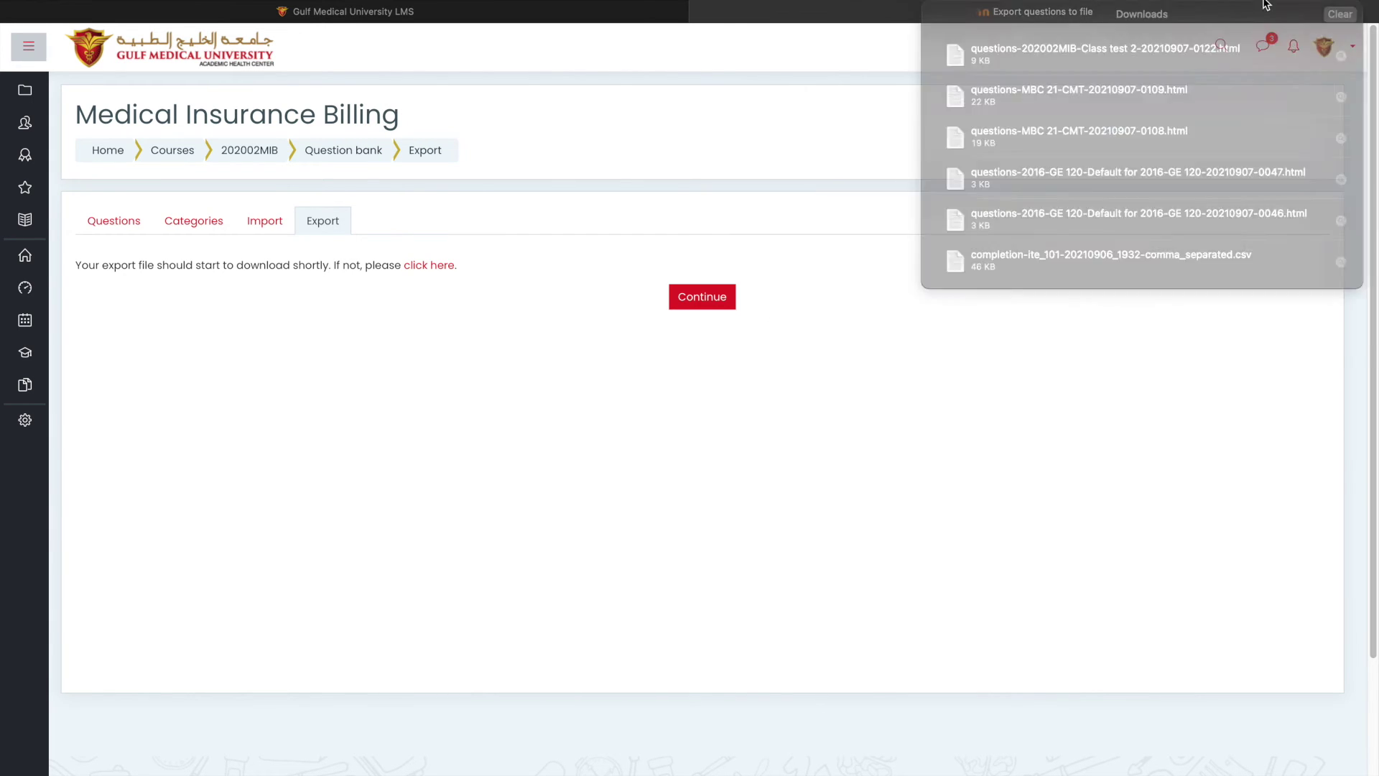
pyautogui.doubleClick(1239, 47)
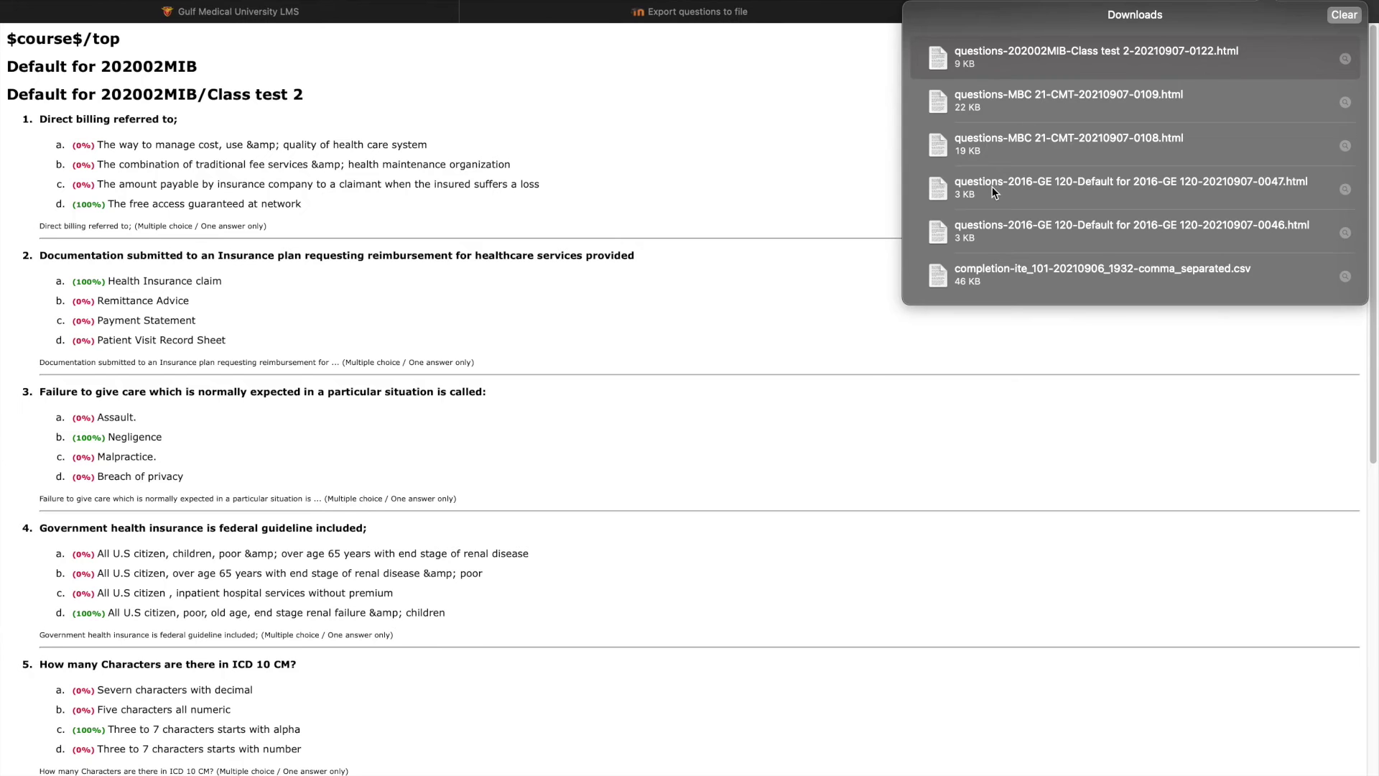
pyautogui.click(864, 377)
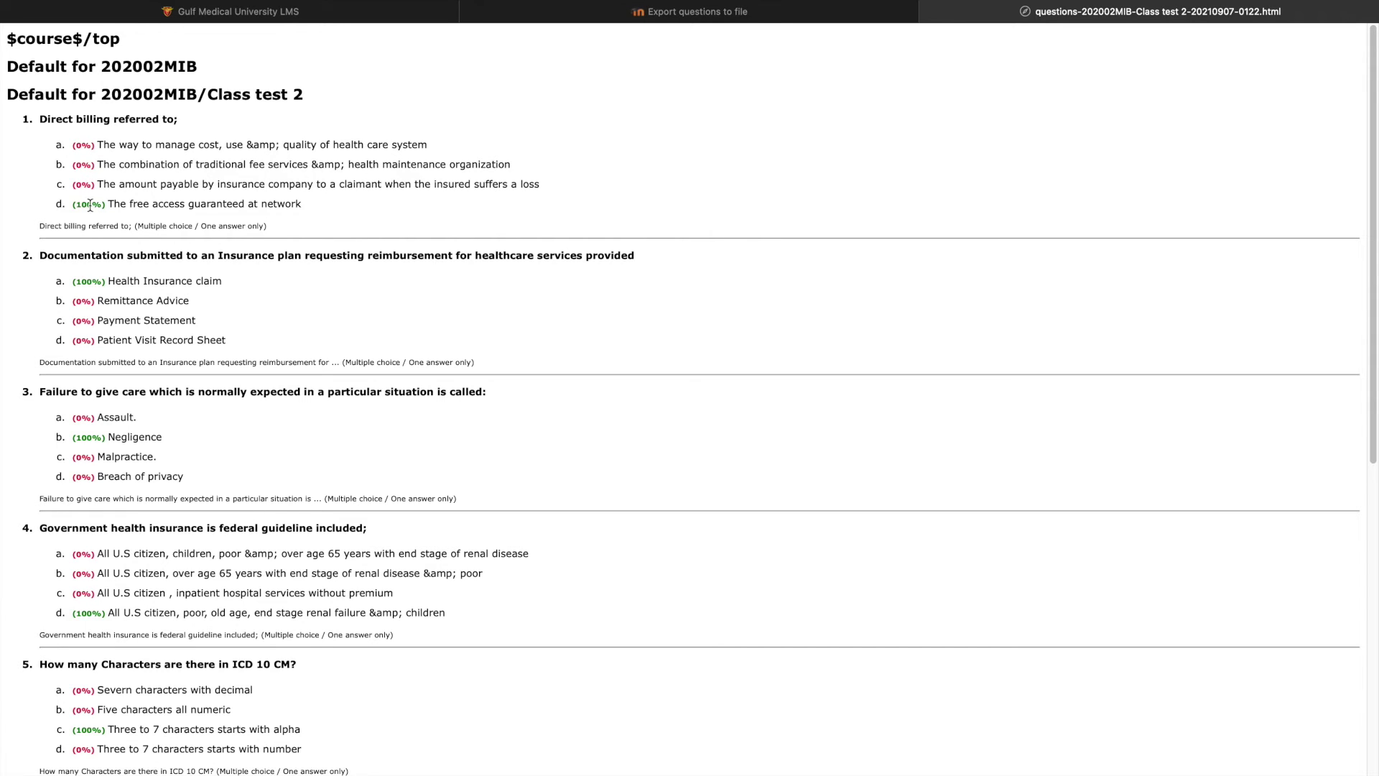
# Highlight question 1's (100%) answer mark and scroll through the review questions.
pyautogui.moveTo(108, 204); pyautogui.dragTo(61, 200)
pyautogui.scroll(-5, 119, 218)
pyautogui.scroll(-3, 119, 219)
pyautogui.scroll(7, 119, 218)
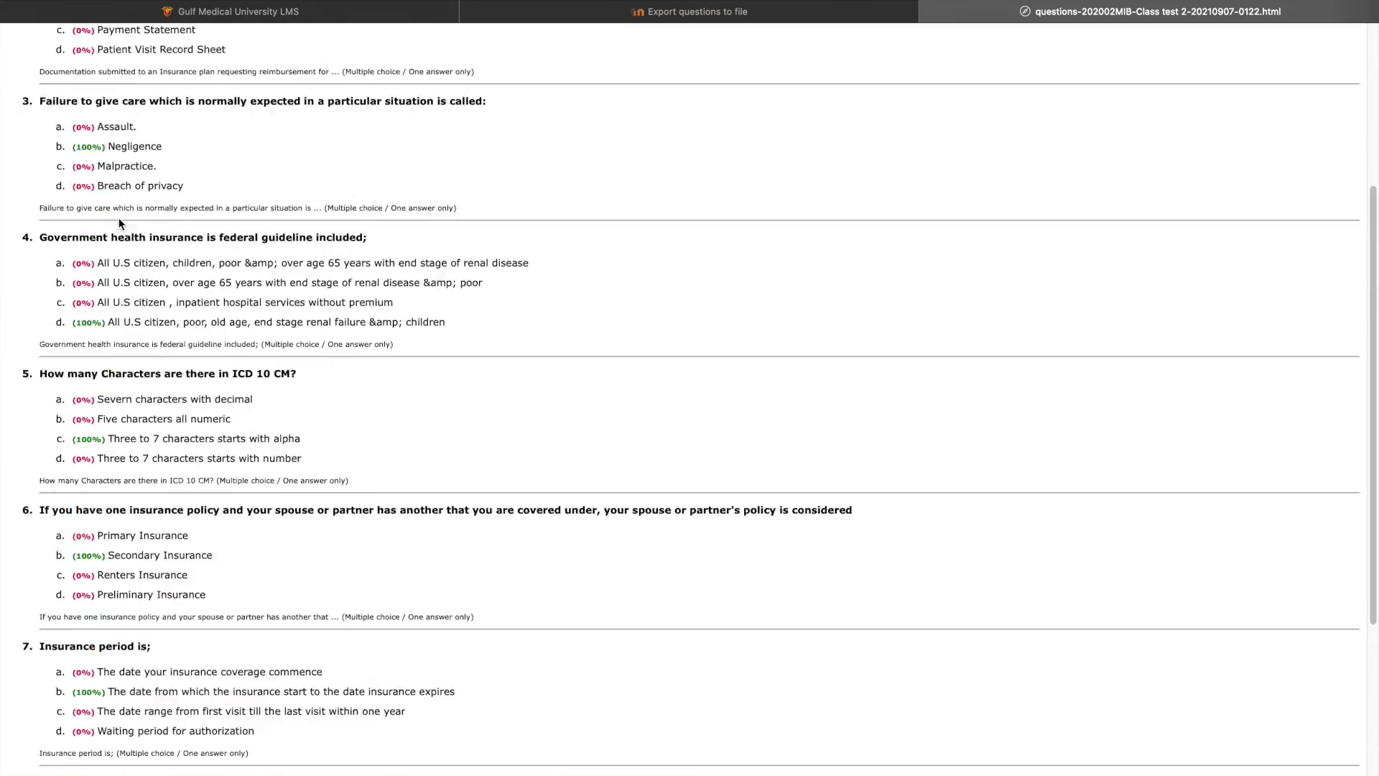
pyautogui.scroll(2, 118, 218)
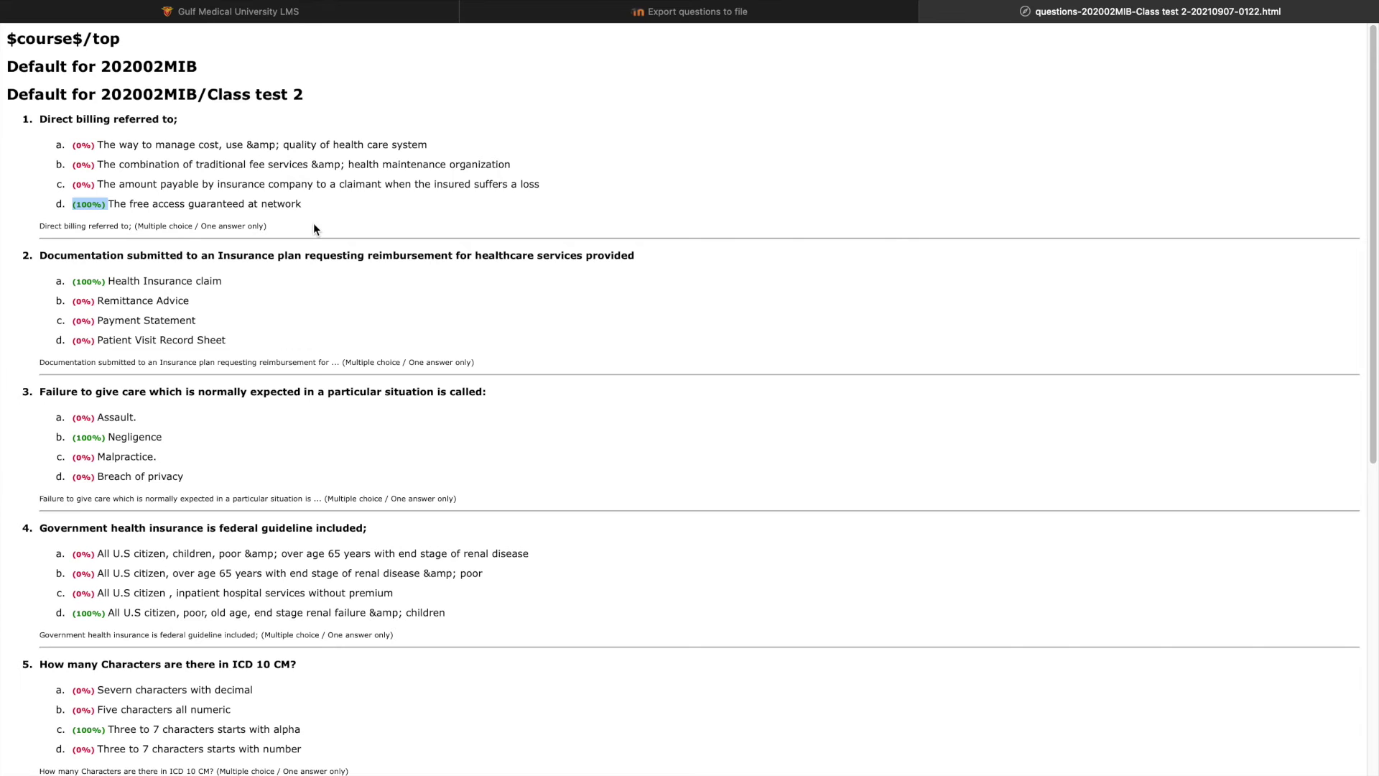
# Check the review file's print preview and PDF options, cancel printing, and close the tab.
pyautogui.press('super+p')
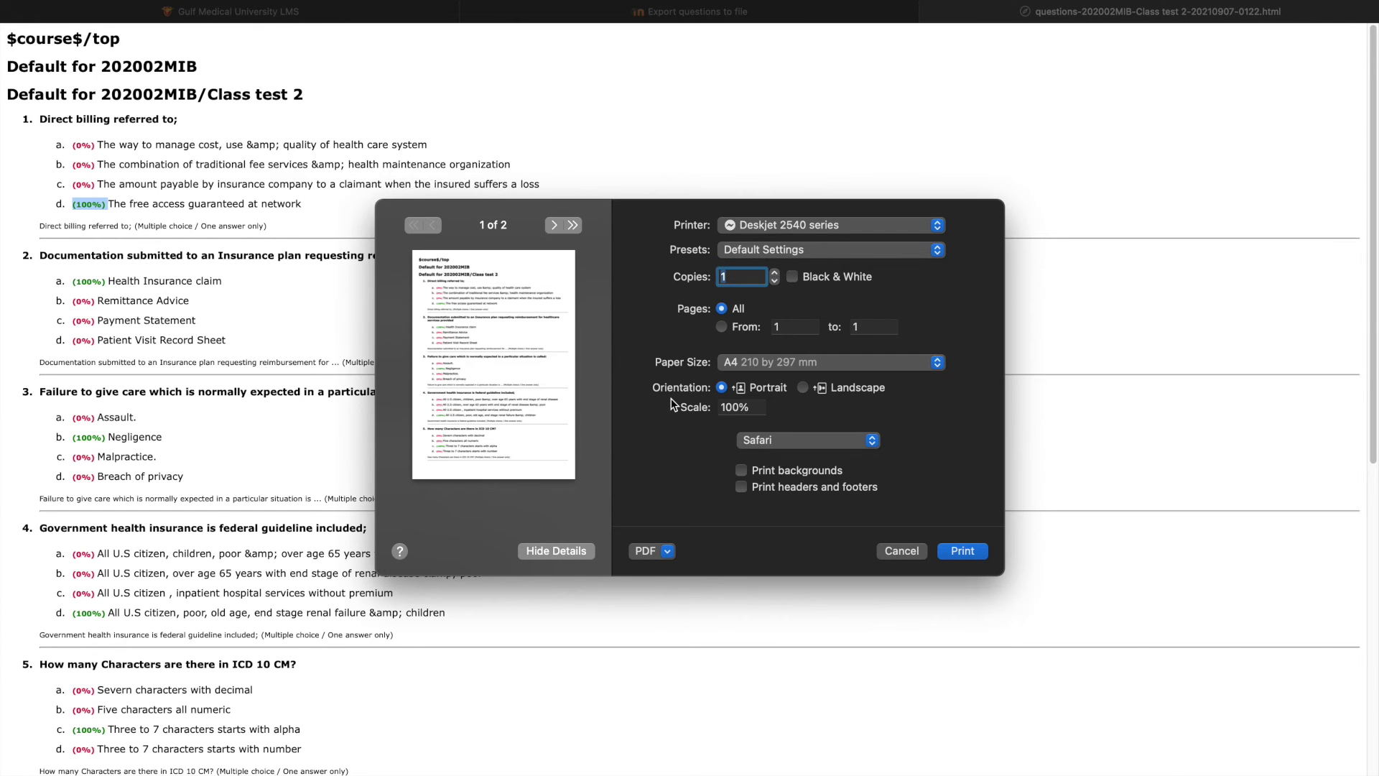
pyautogui.click(657, 550)
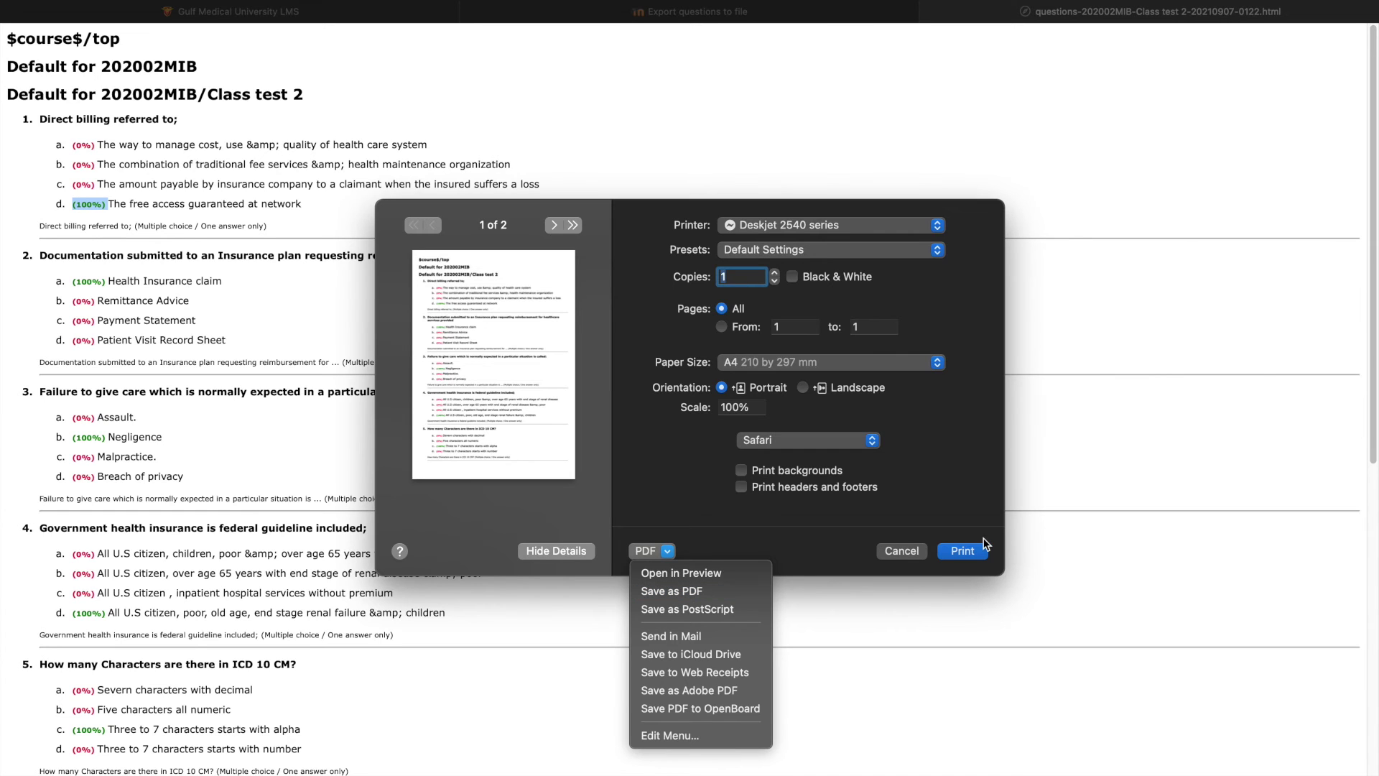
pyautogui.click(912, 554)
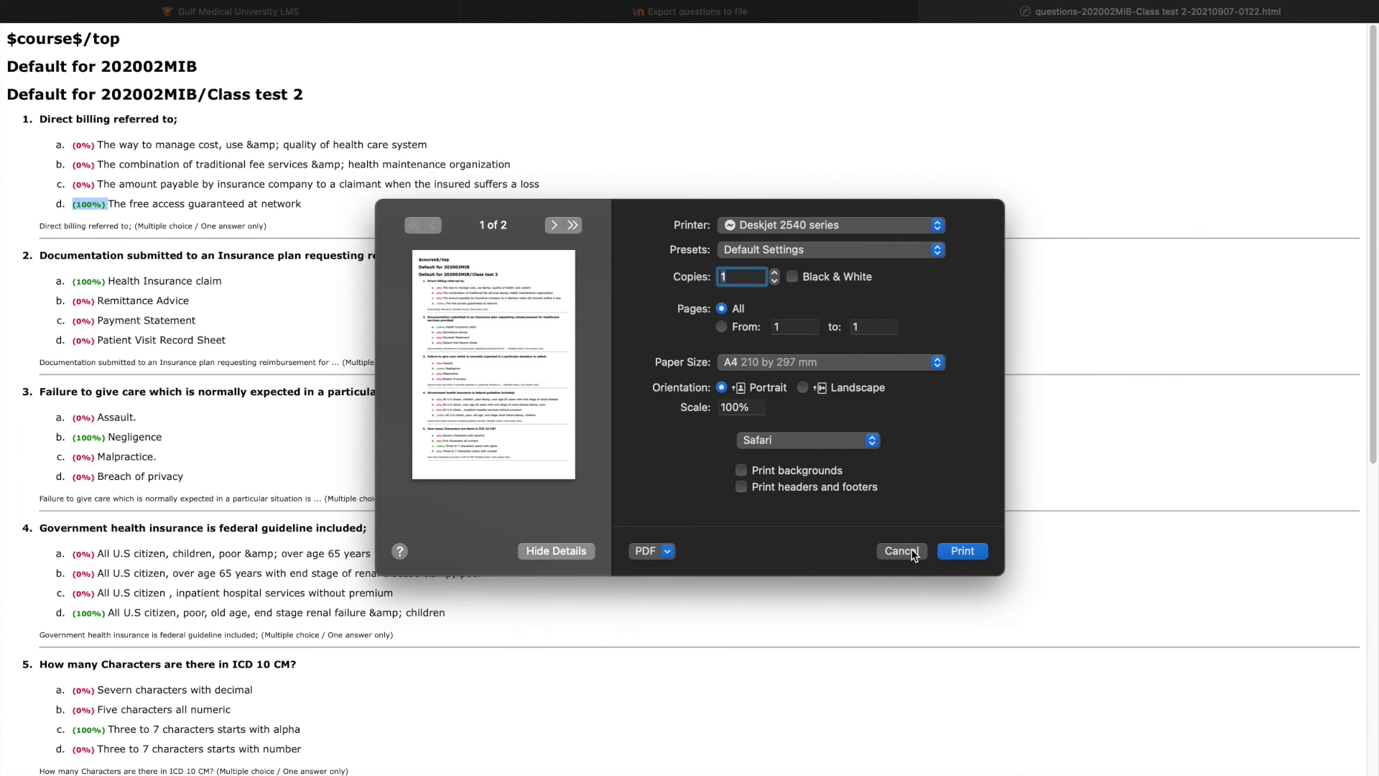
pyautogui.click(902, 551)
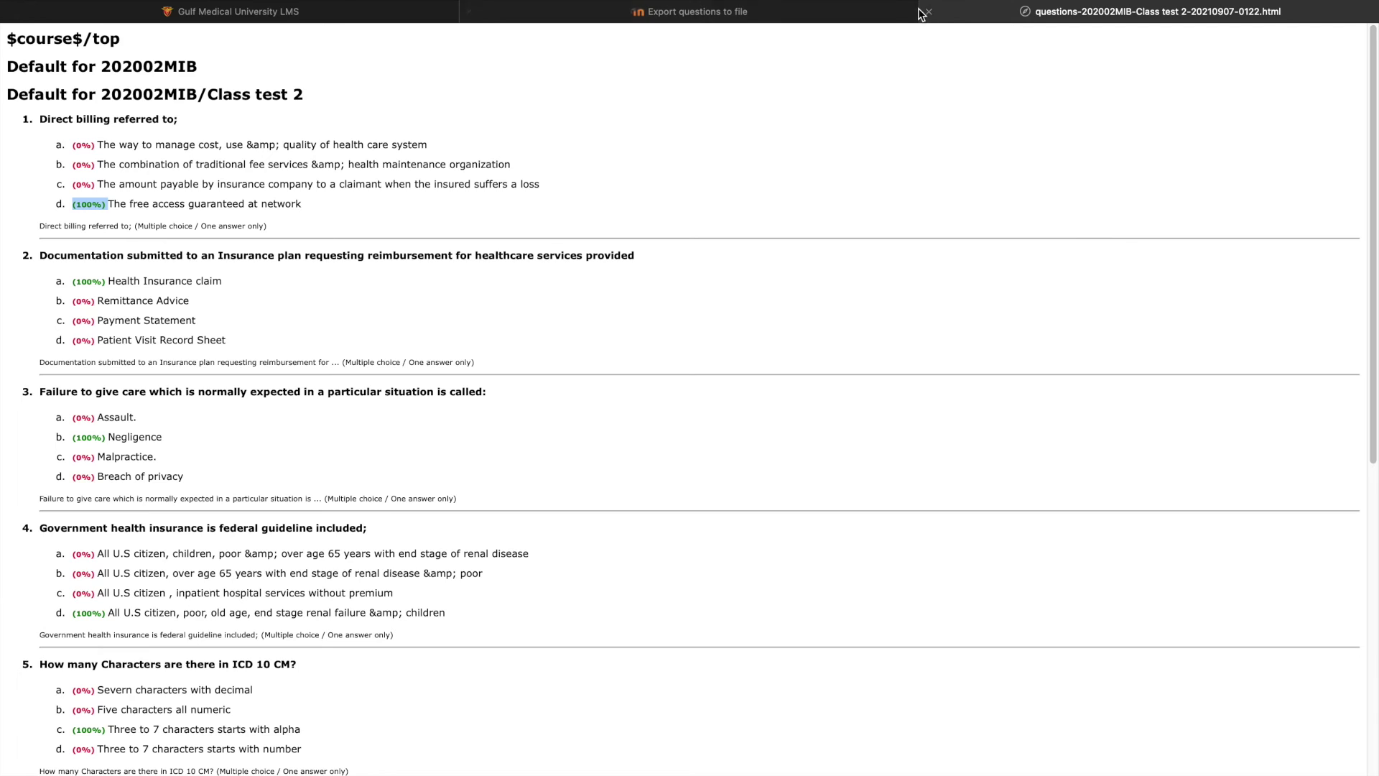
pyautogui.click(928, 12)
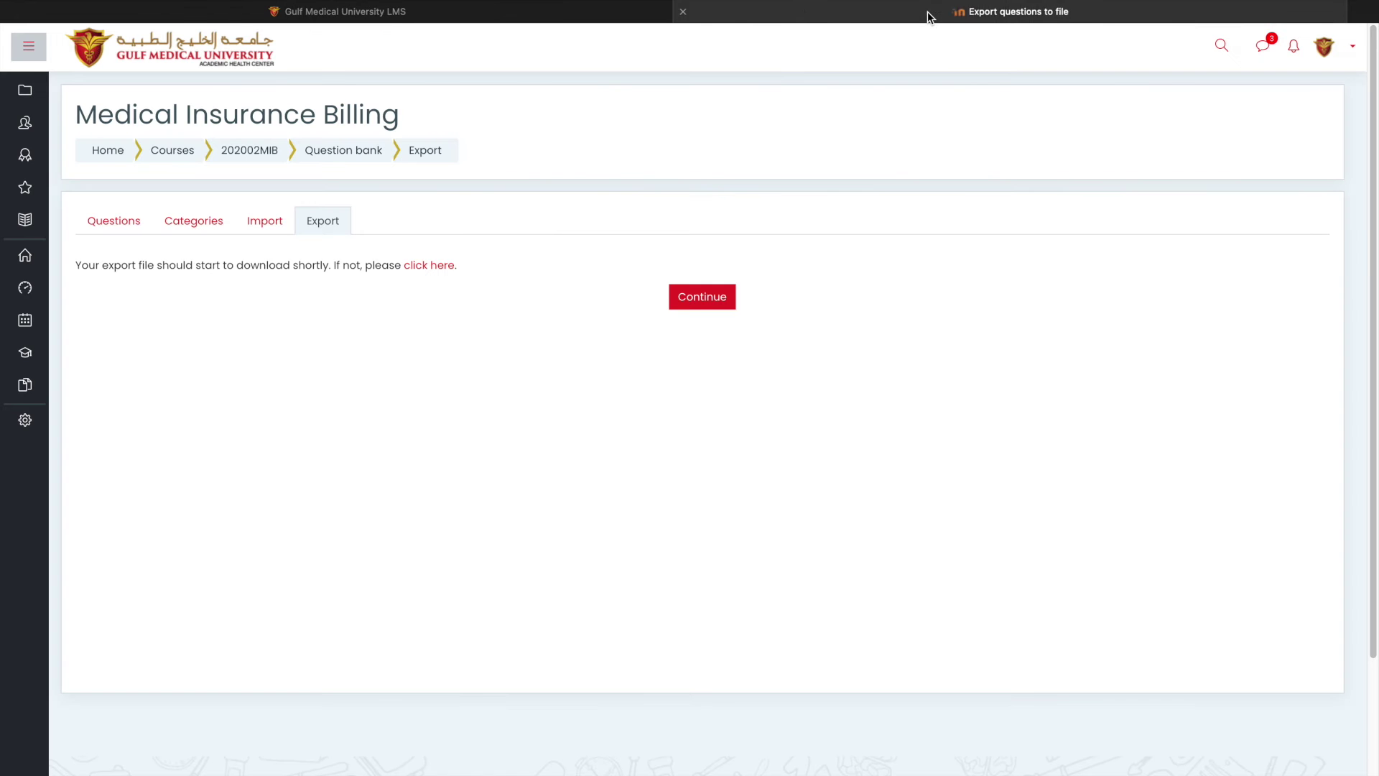
# Export the Class test 3 (29) category as XHTML with 'Write category to file' unchecked.
pyautogui.click(425, 153)
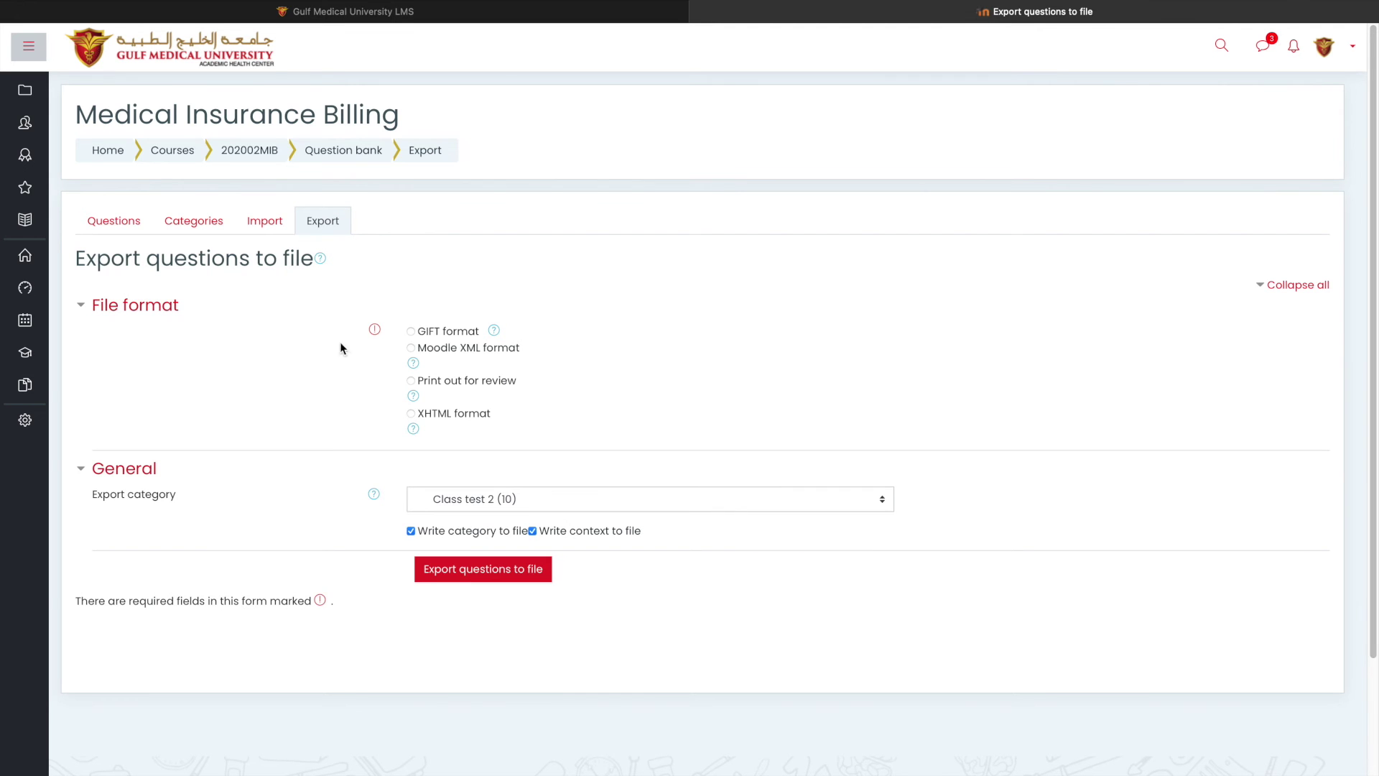
pyautogui.click(430, 413)
pyautogui.click(594, 498)
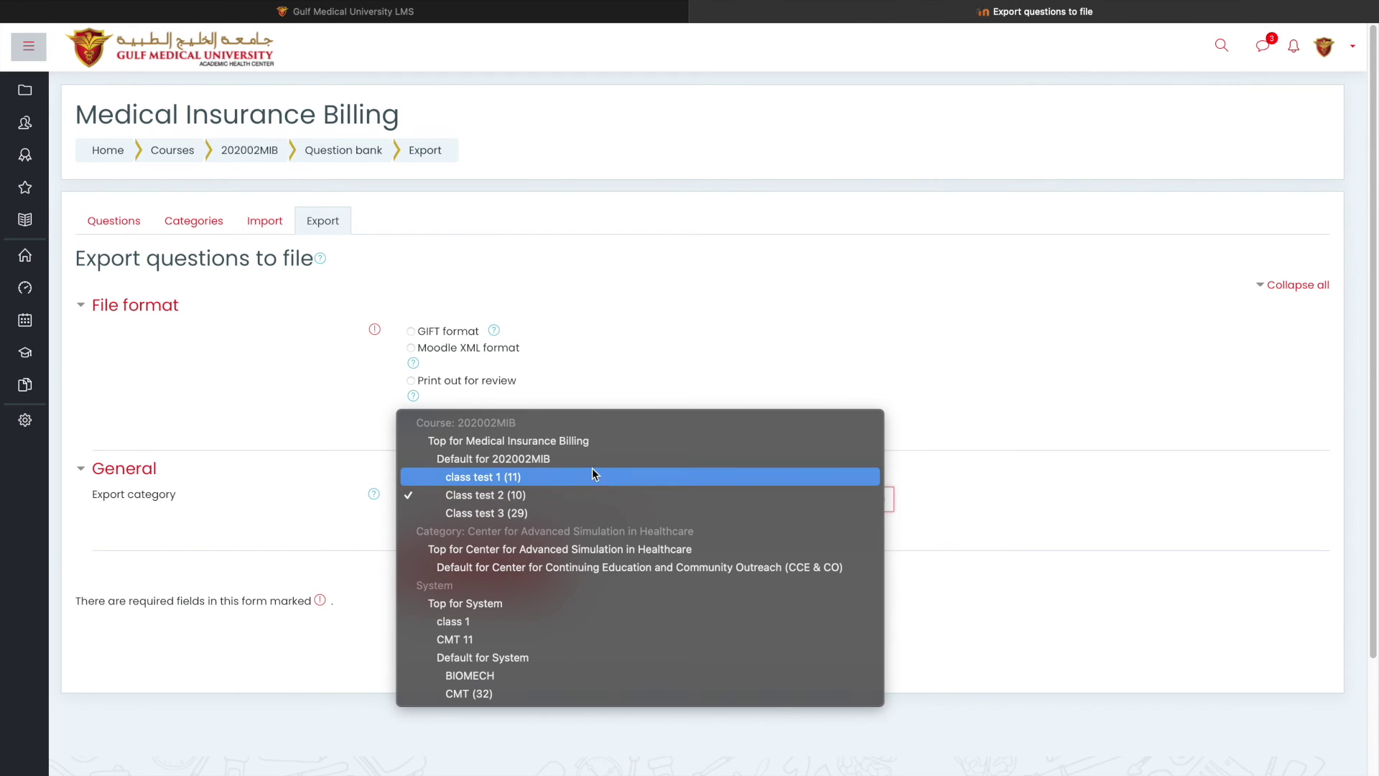
pyautogui.click(579, 512)
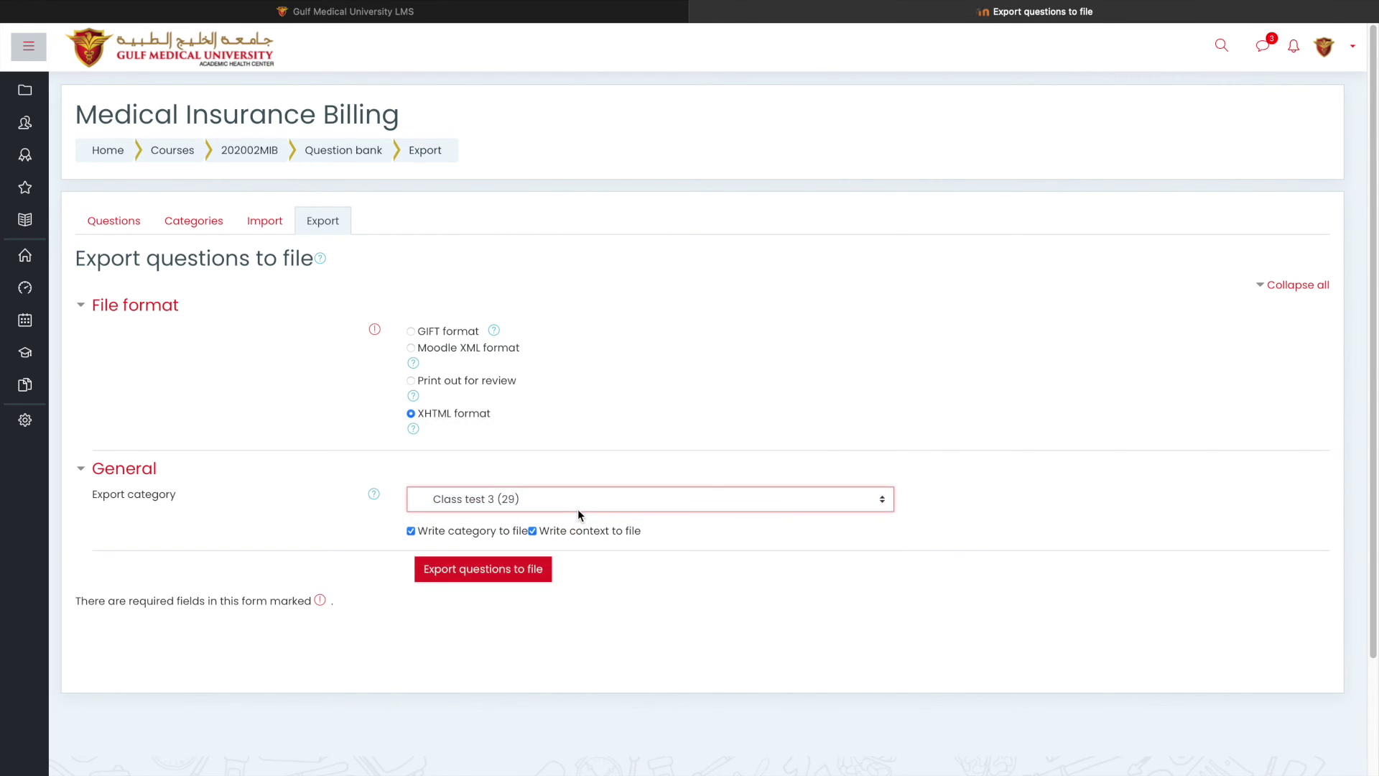
pyautogui.click(495, 531)
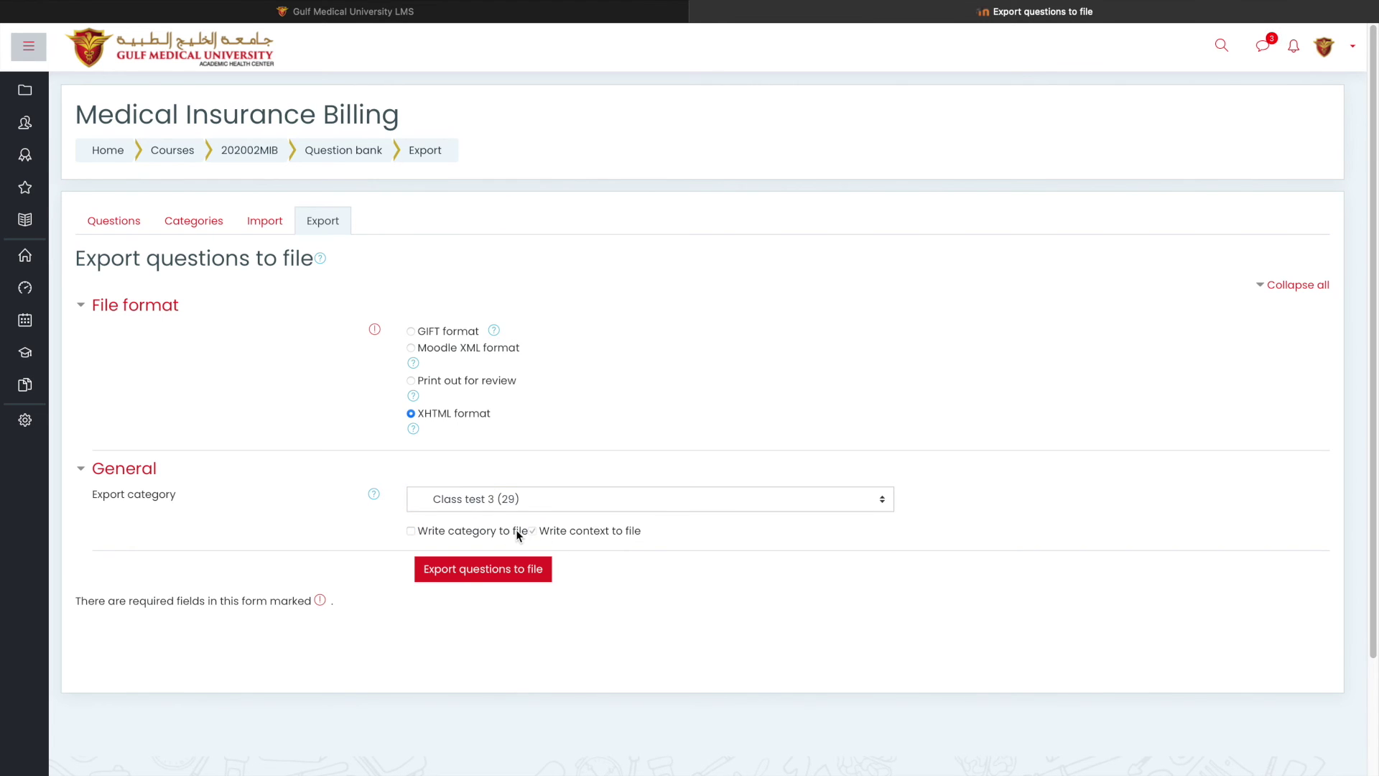
pyautogui.click(472, 533)
pyautogui.click(473, 533)
pyautogui.click(476, 531)
pyautogui.click(443, 533)
pyautogui.click(496, 570)
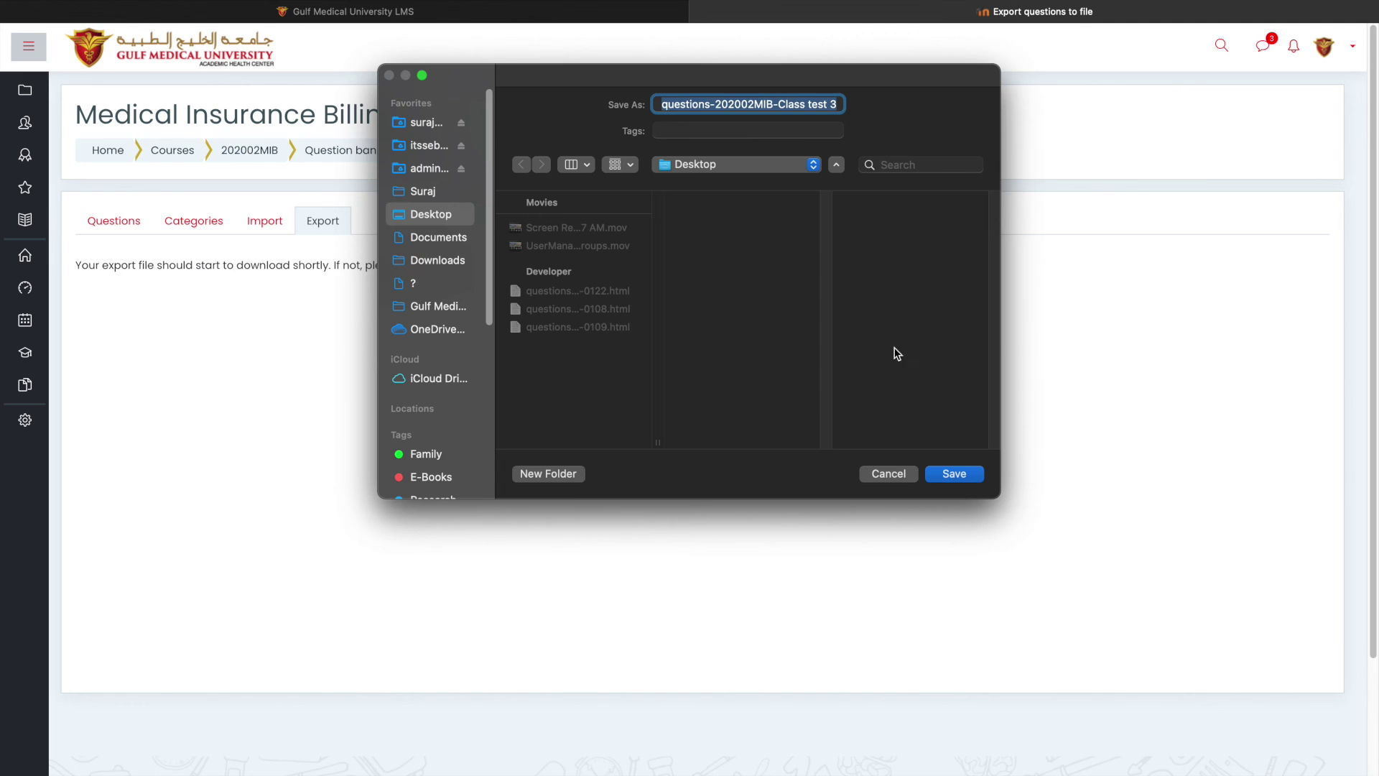
# Save the Class test 3 export to the Desktop and open it from Safari's downloads.
pyautogui.click(962, 476)
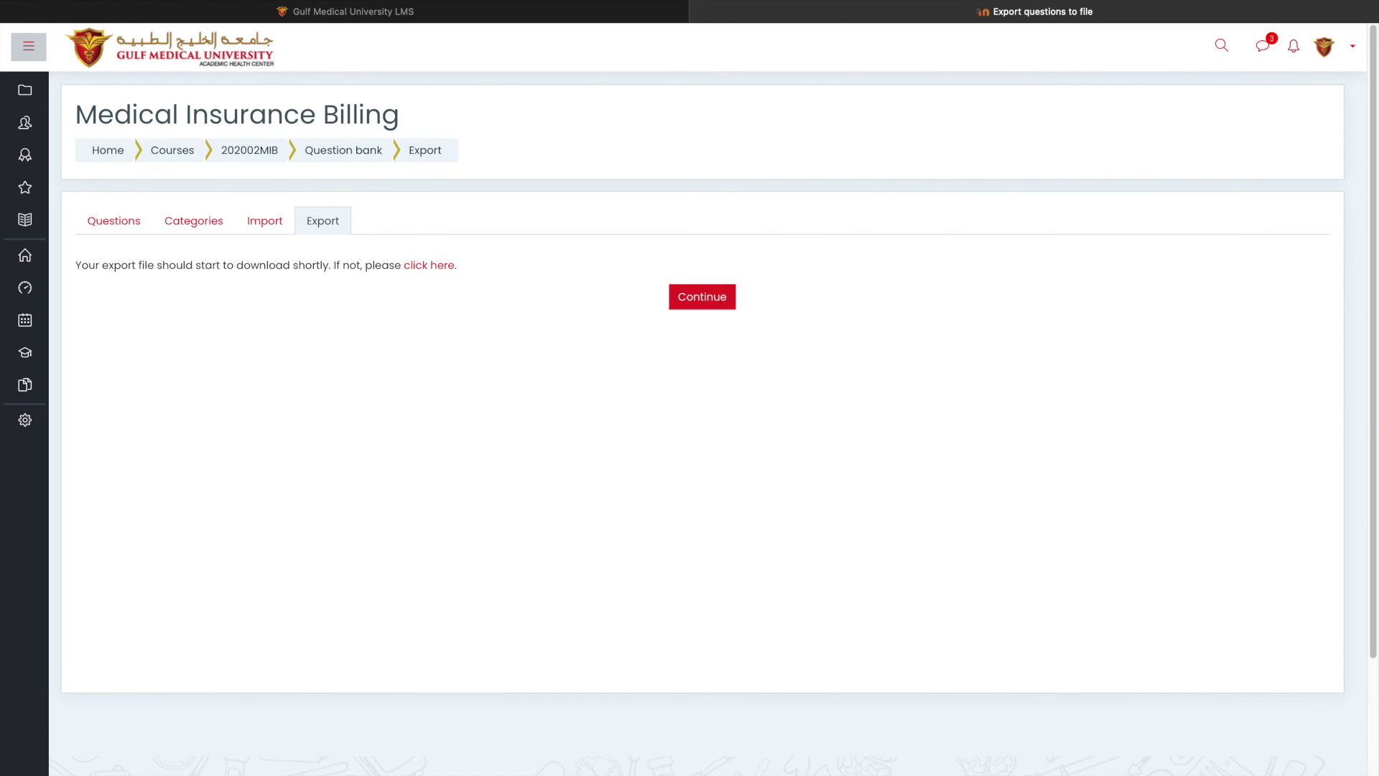
pyautogui.click(1243, 28)
pyautogui.click(1225, 61)
pyautogui.doubleClick(1224, 61)
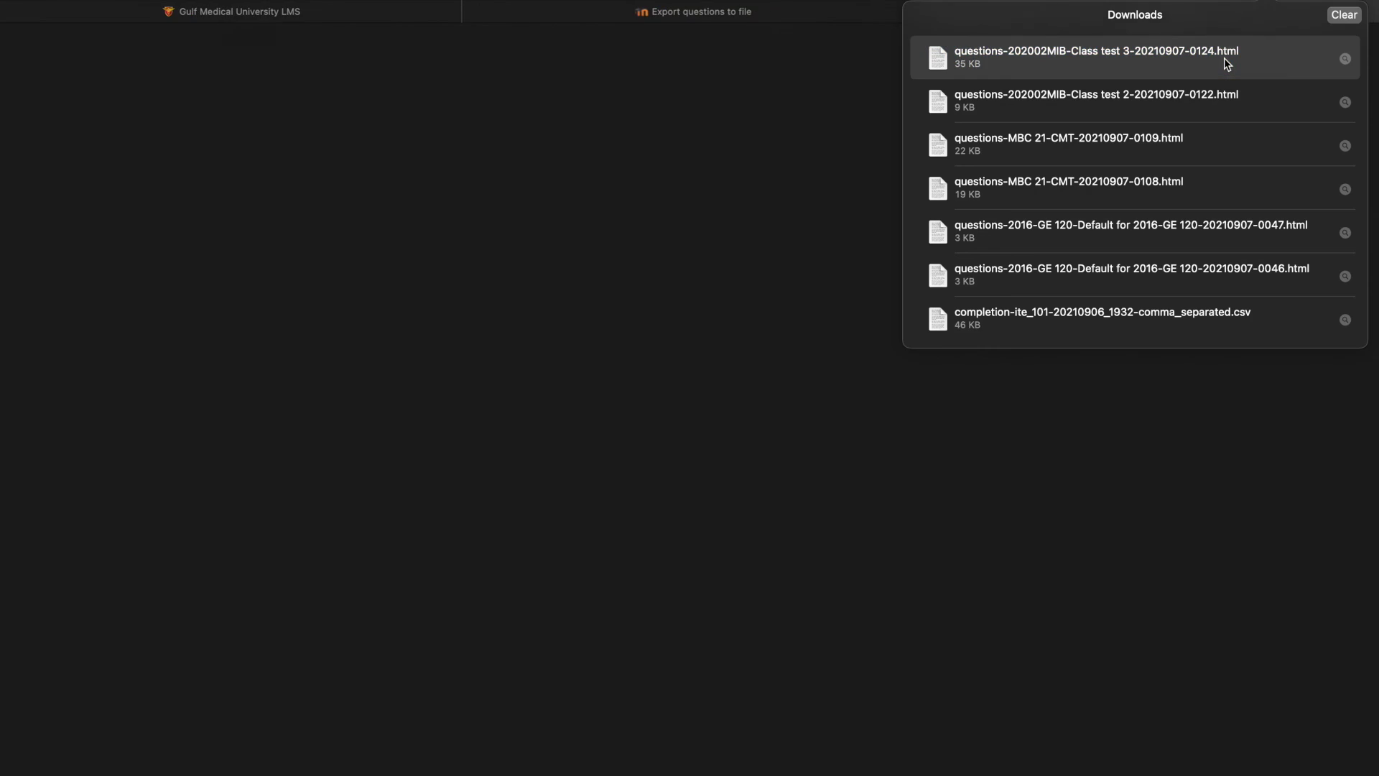
pyautogui.scroll(-1, 841, 417)
pyautogui.scroll(-2, 840, 420)
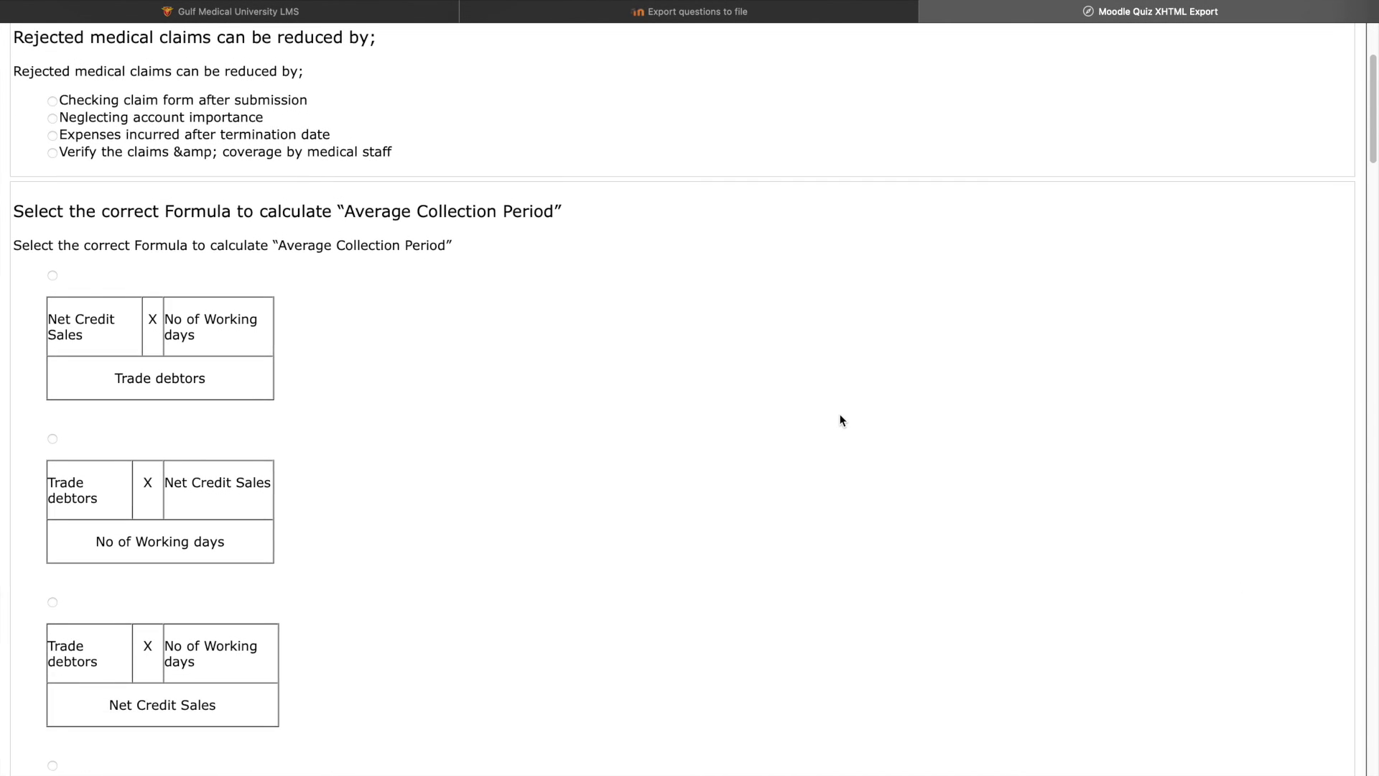
pyautogui.scroll(3, 840, 420)
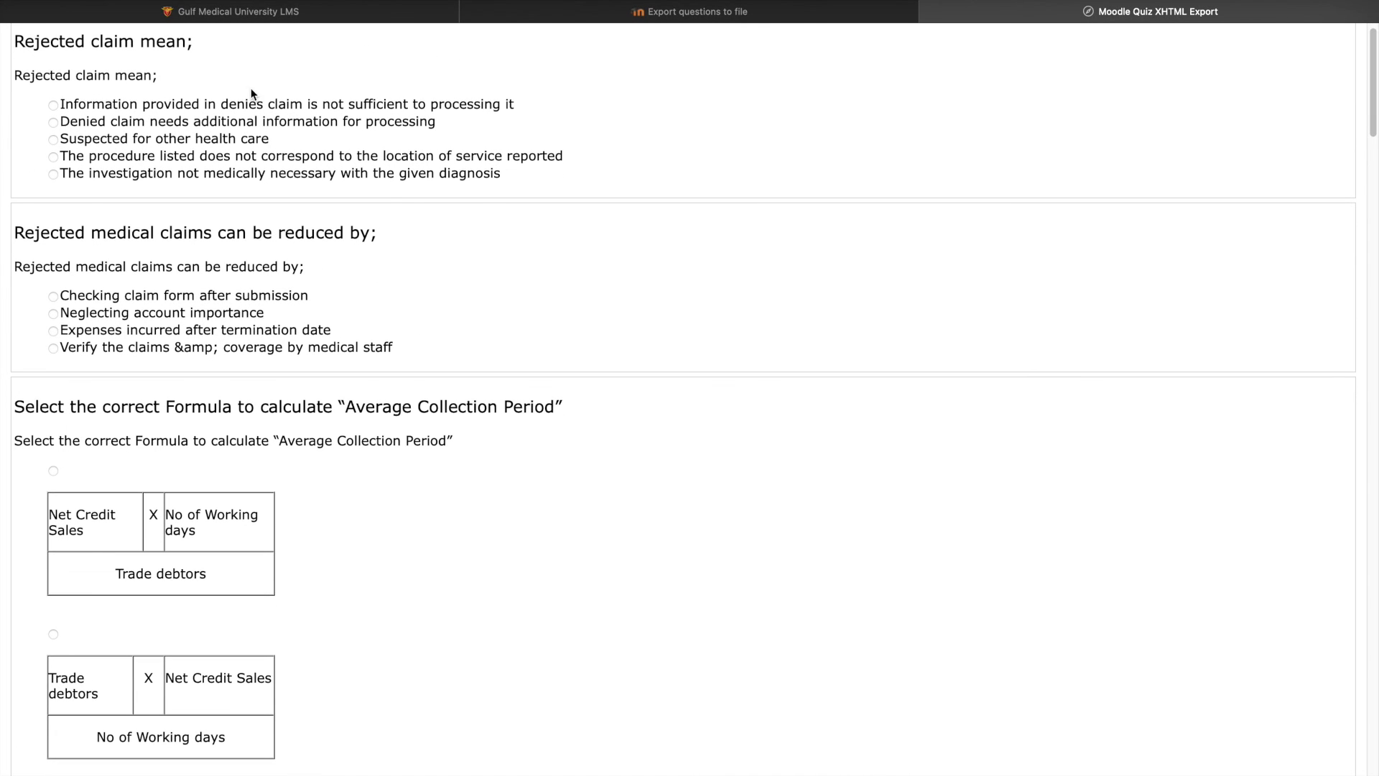
# Answer the Rejected claim question with the medical necessity option, then bring up the print preview.
pyautogui.click(52, 105)
pyautogui.click(54, 174)
pyautogui.scroll(-3, 86, 194)
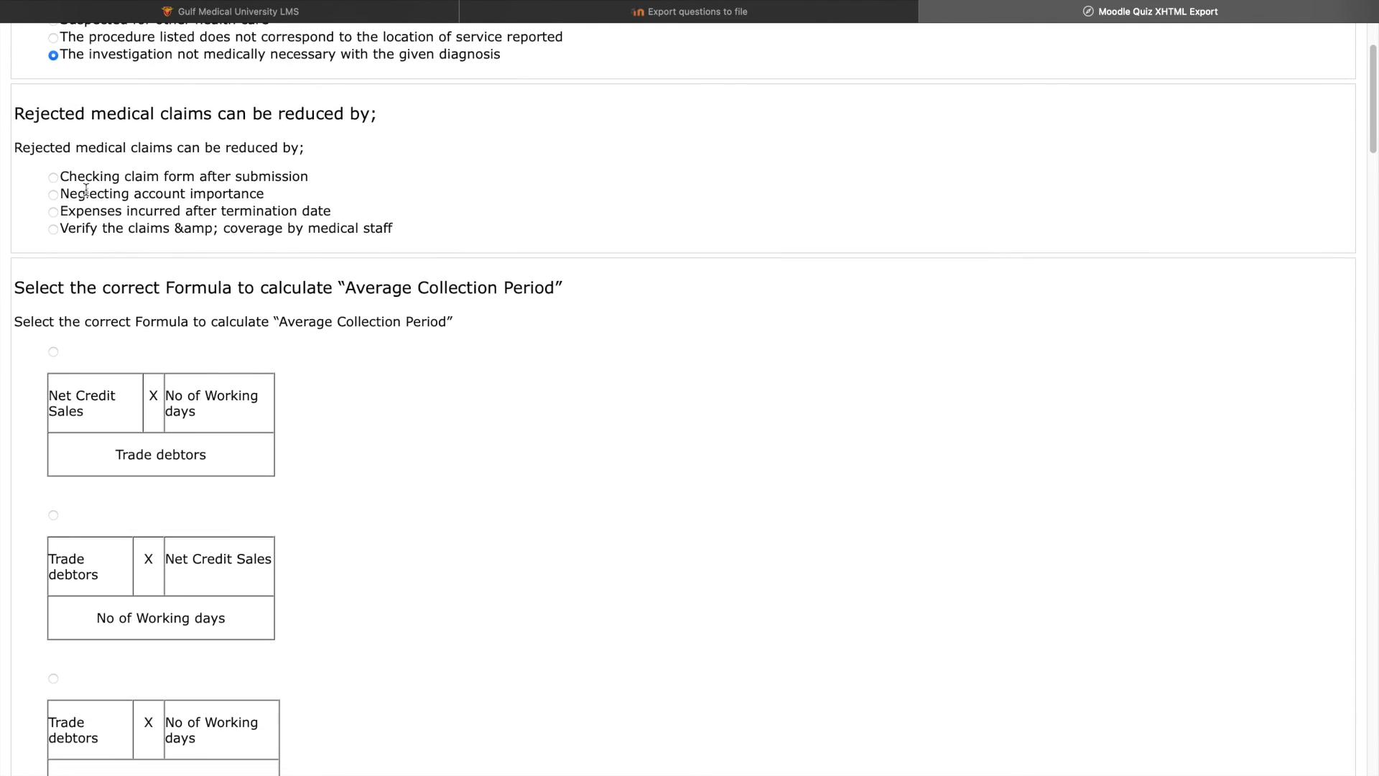
pyautogui.scroll(-10, 86, 190)
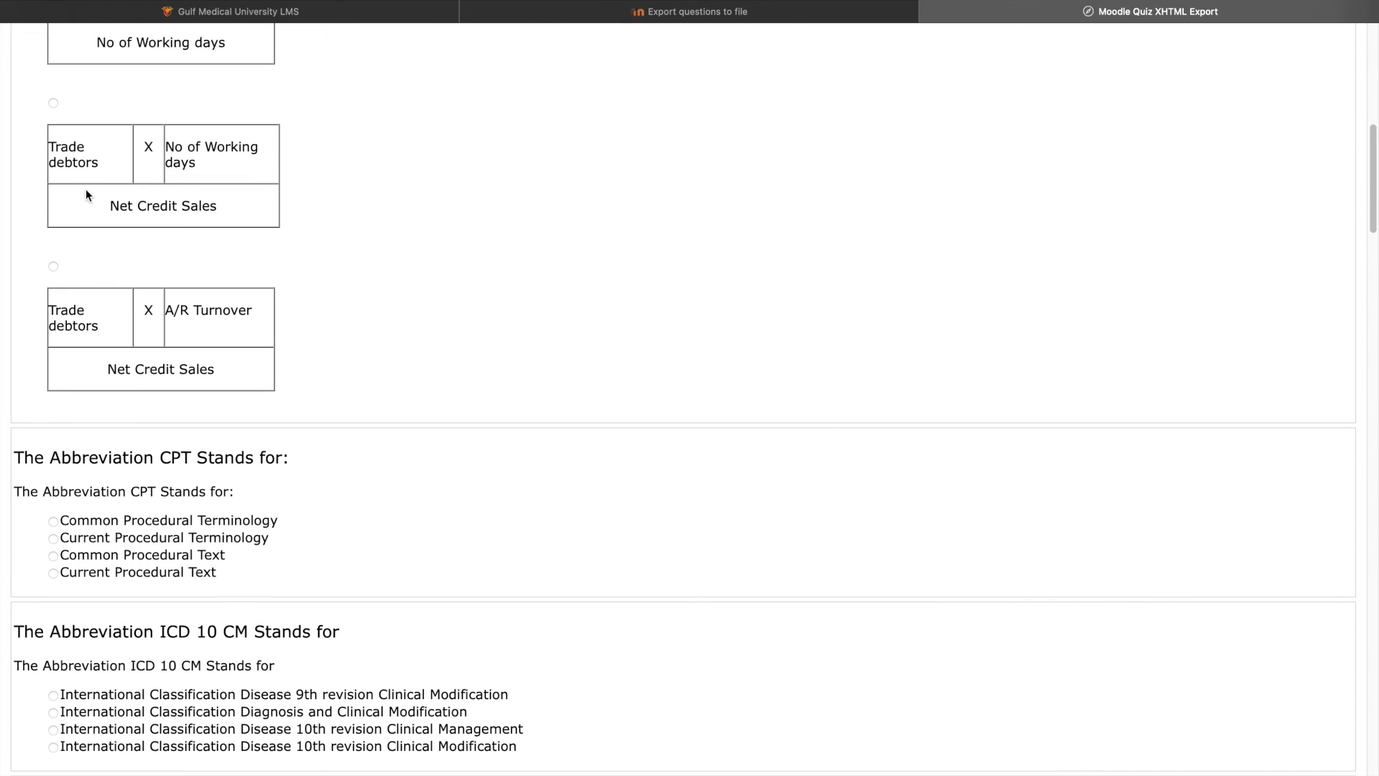
pyautogui.scroll(9, 85, 188)
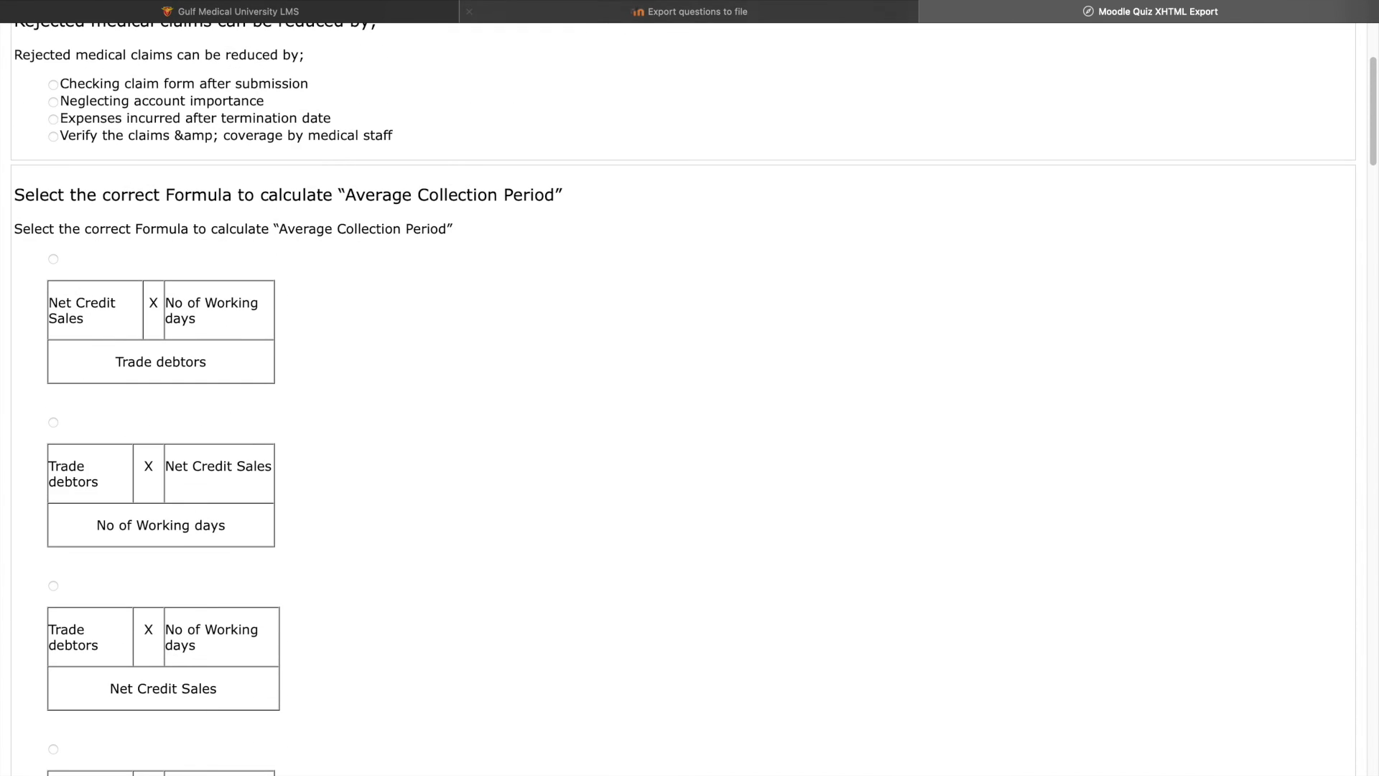
pyautogui.press('super+l')
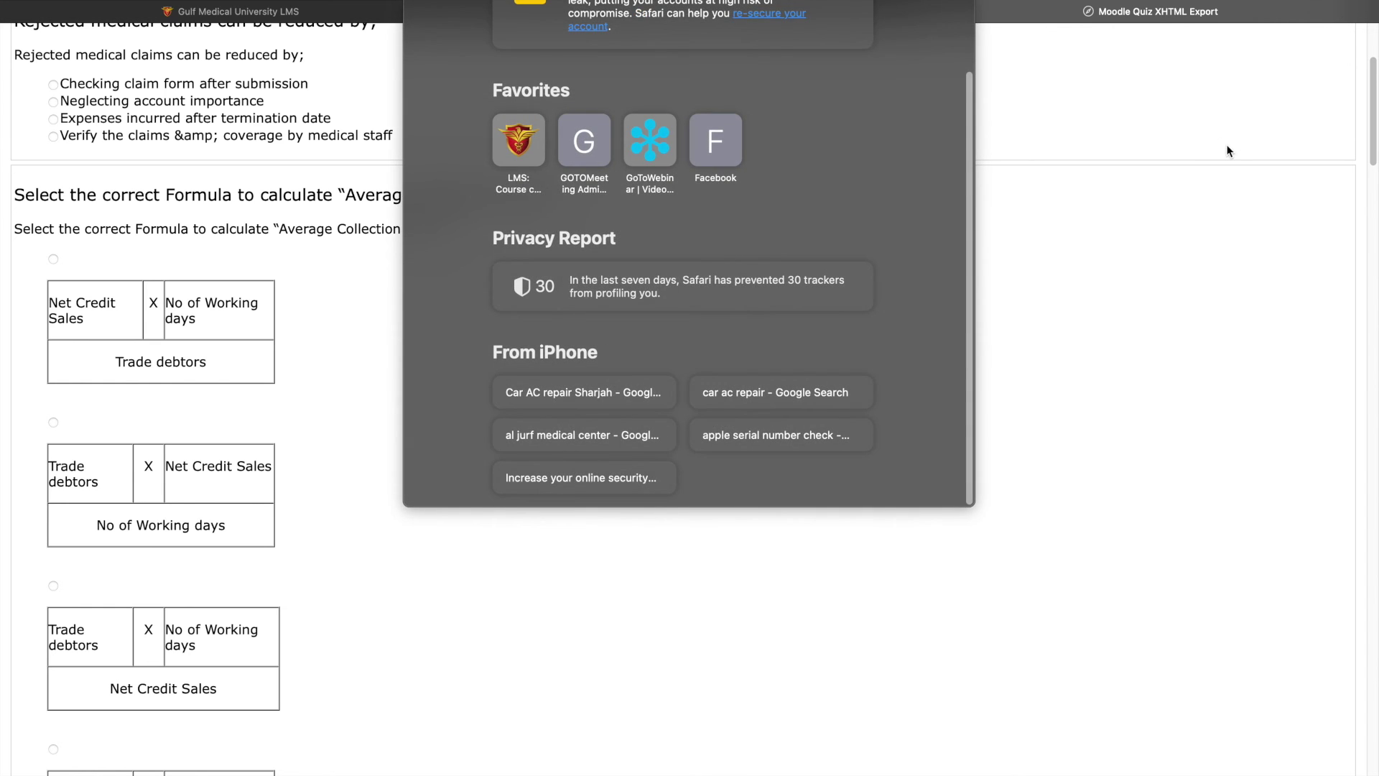
pyautogui.click(1228, 149)
pyautogui.scroll(-2, 1230, 150)
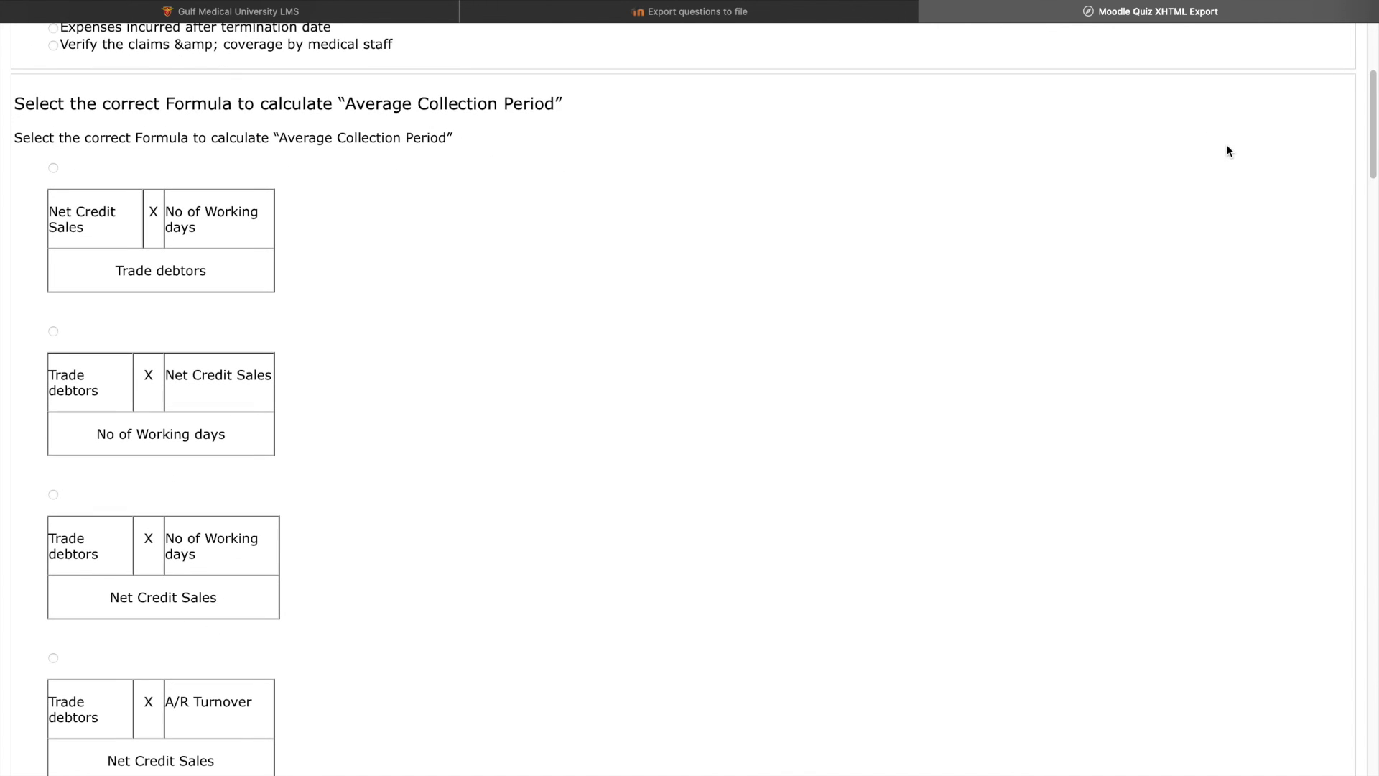
pyautogui.press('super+p')
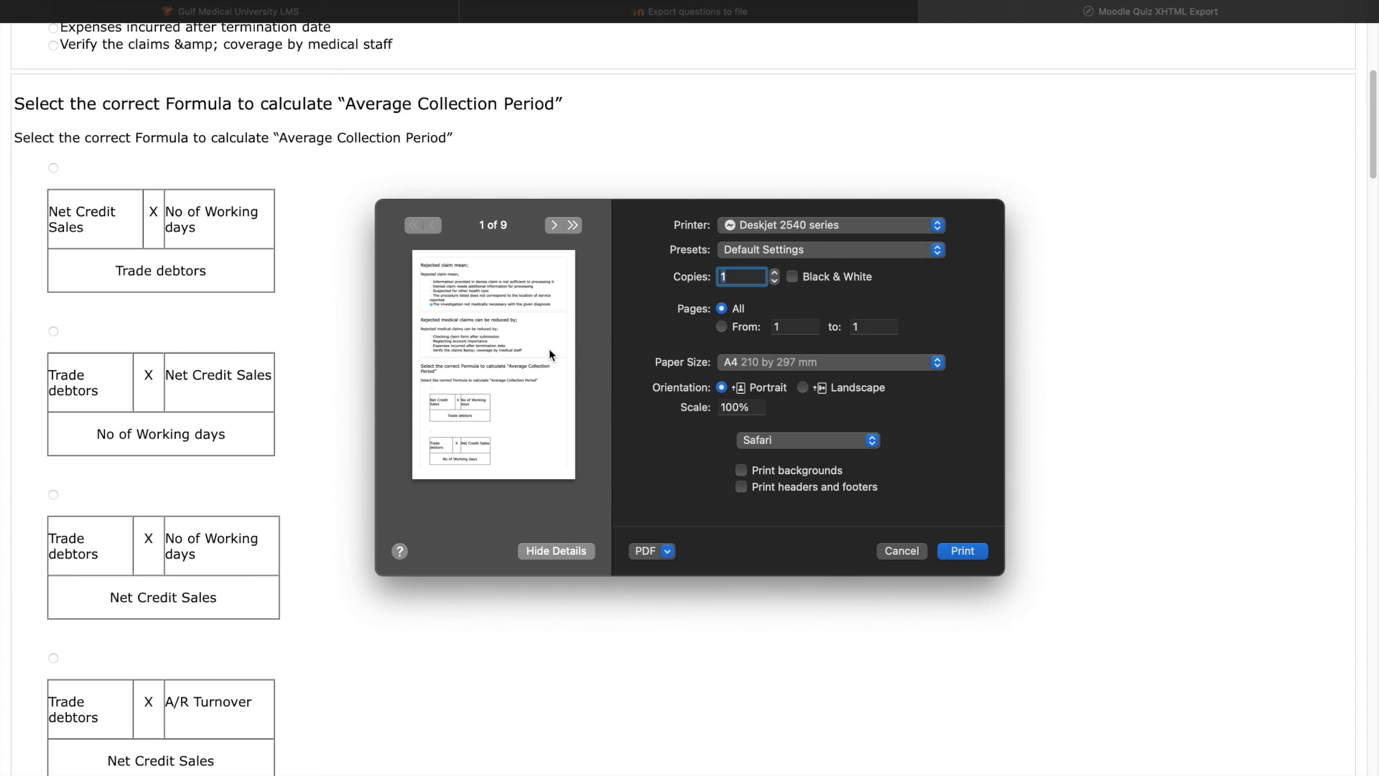
# Page through the quiz preview to page 4 of 9, cancel, and return to the 202002MIB course page.
pyautogui.click(553, 226)
pyautogui.click(553, 225)
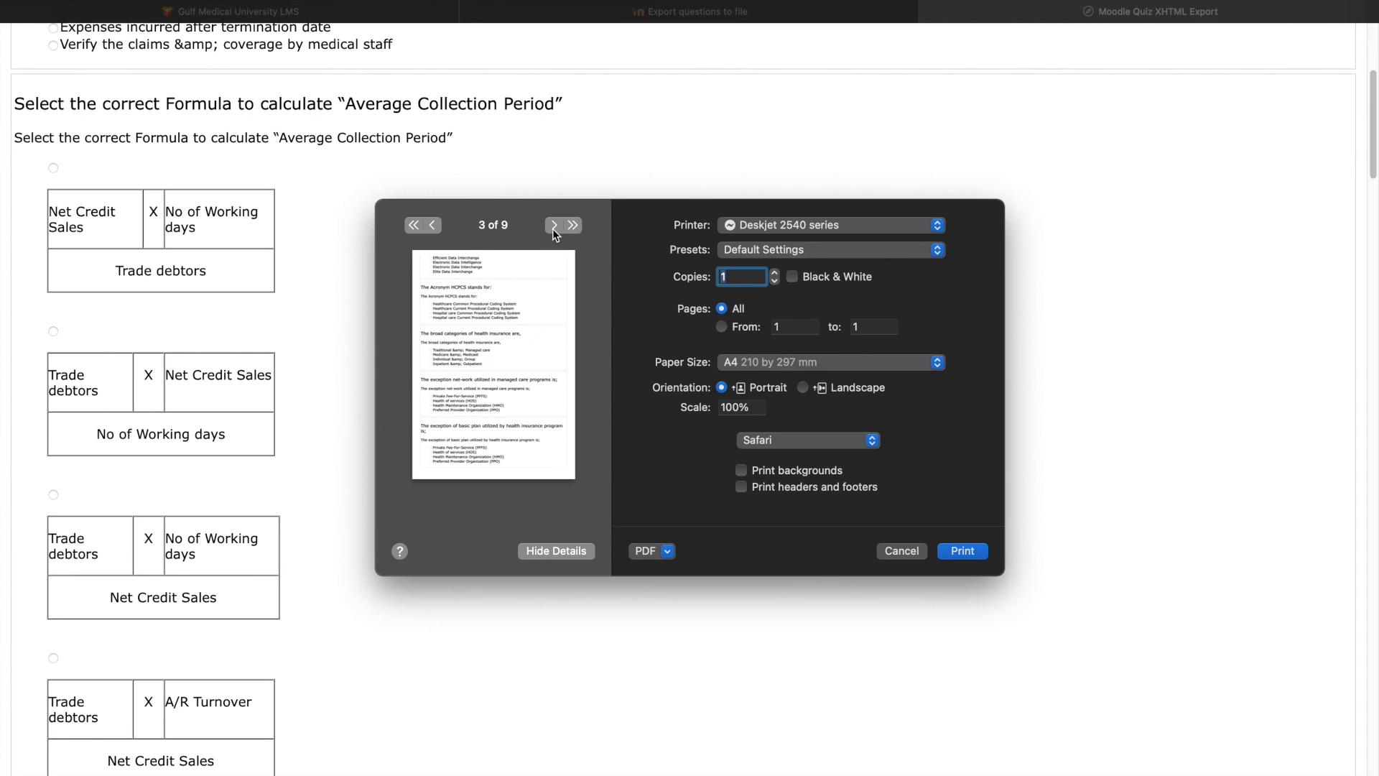
pyautogui.click(553, 226)
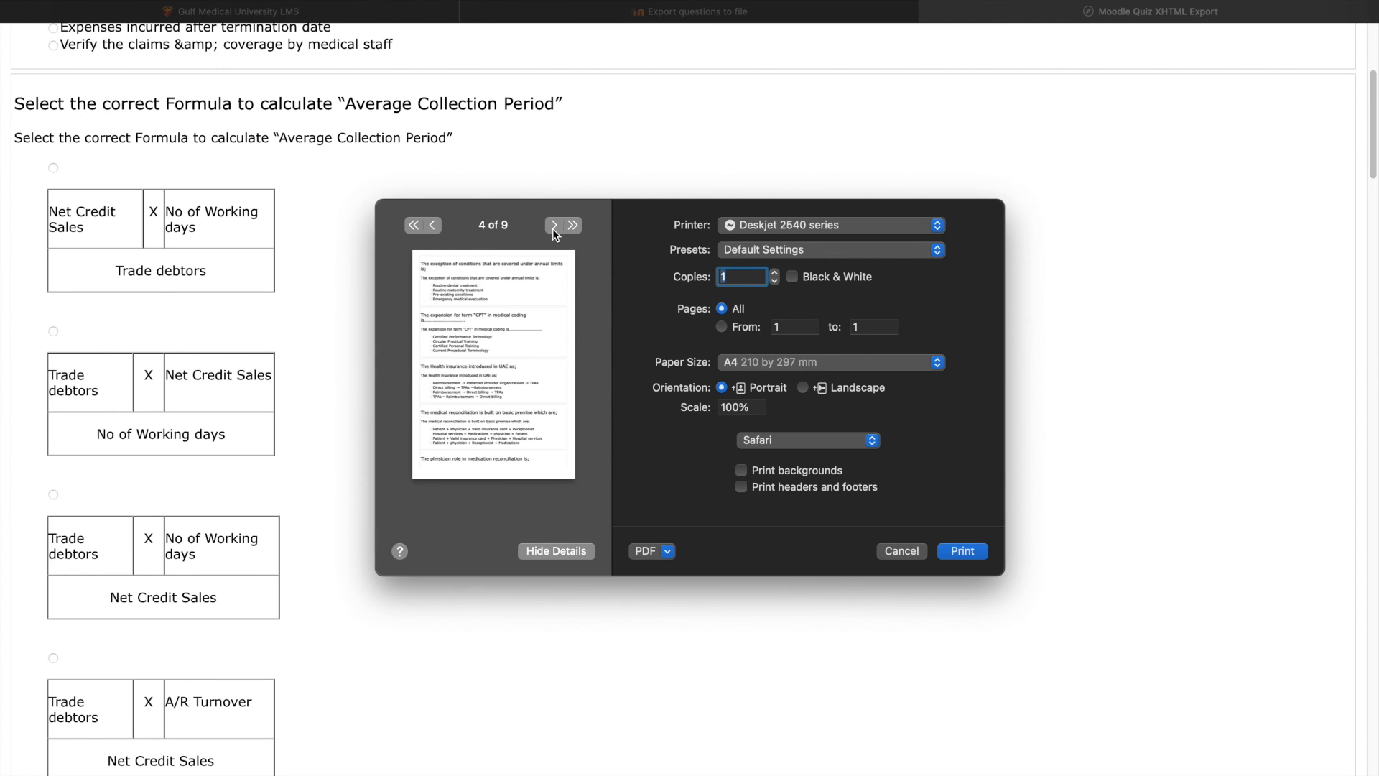
pyautogui.click(901, 550)
pyautogui.click(737, 16)
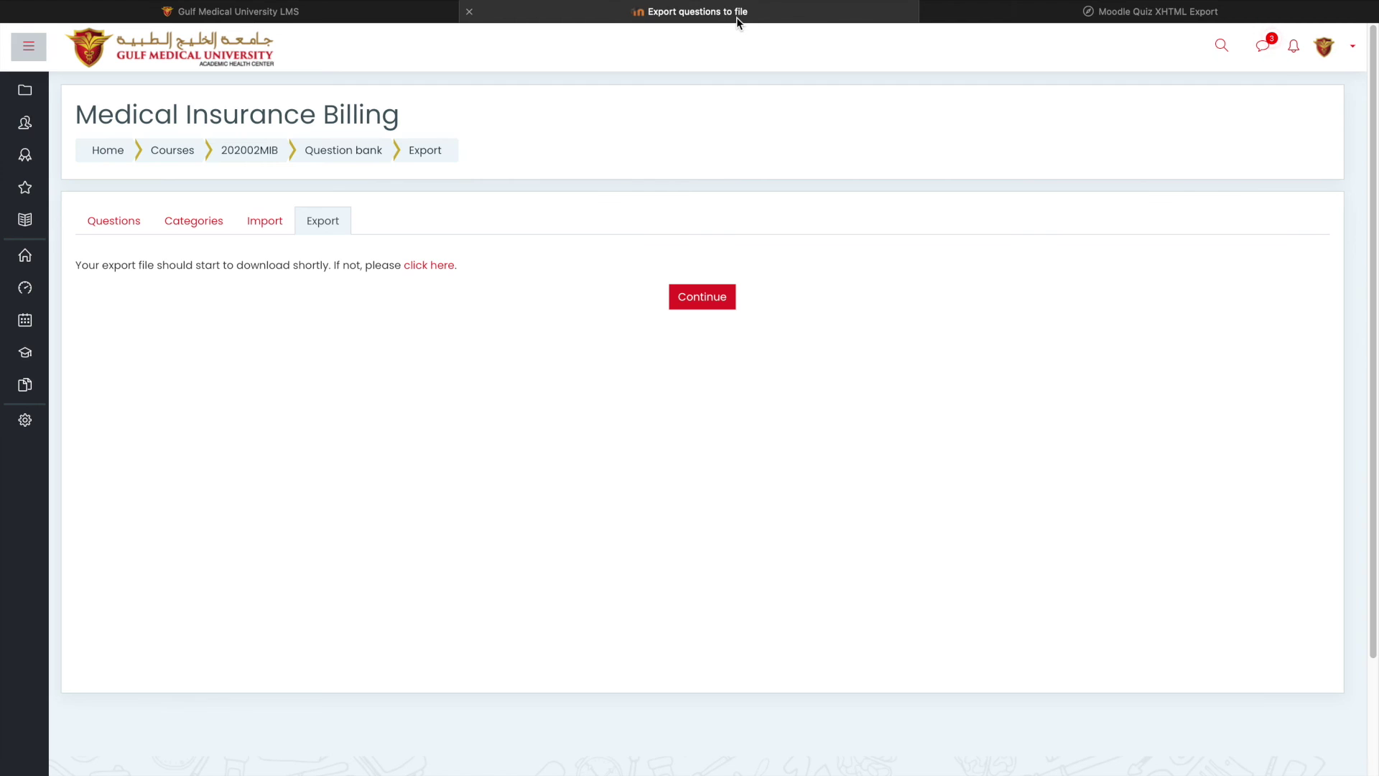
pyautogui.click(270, 152)
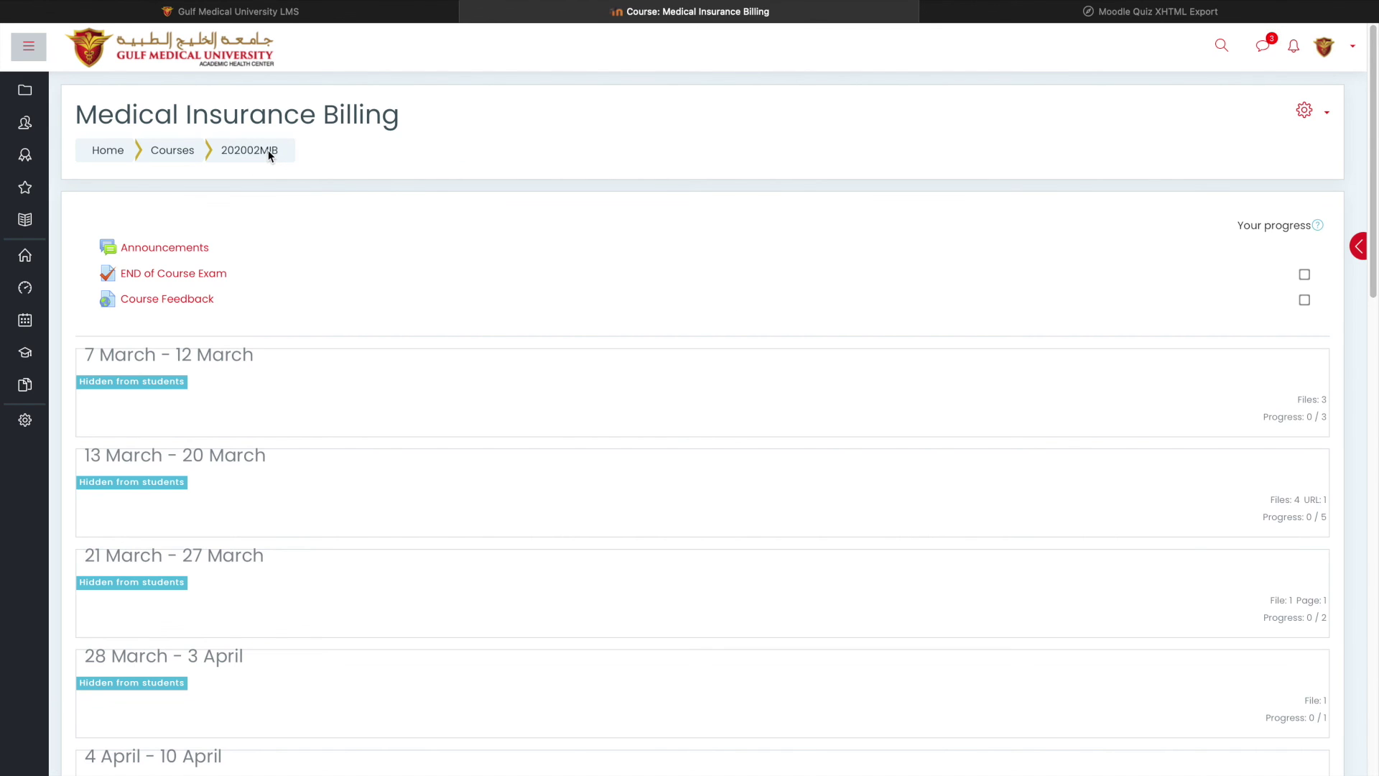